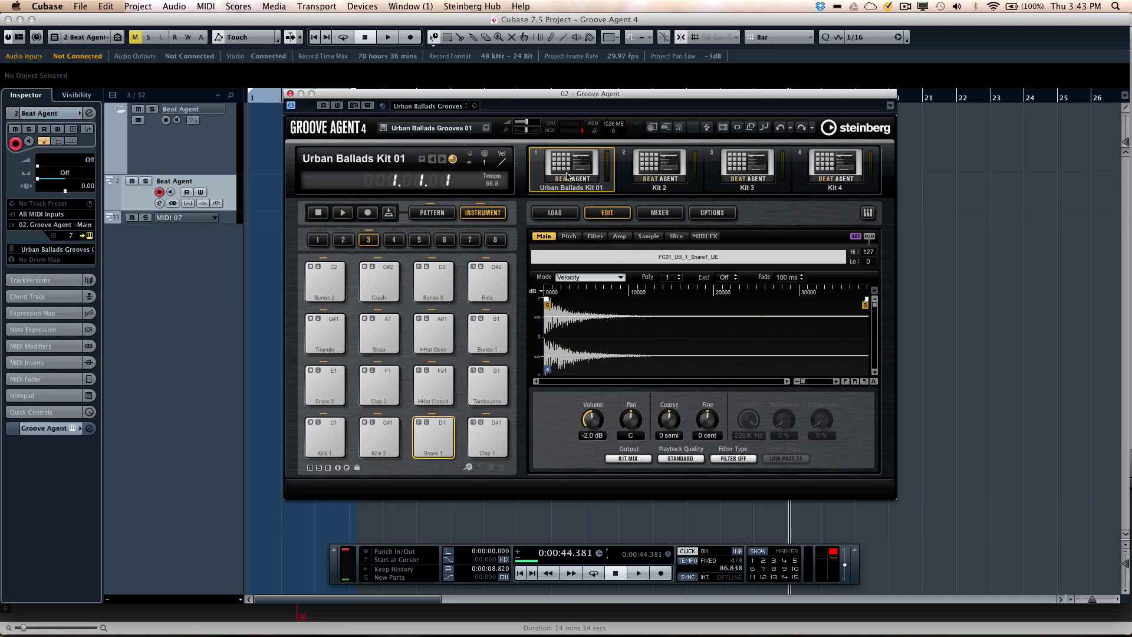
# Step: Look through the Kit 2, Kit 3 and Kit 4 slots and return to Urban Ballads Kit 01
pyautogui.click(649, 165)
pyautogui.click(736, 169)
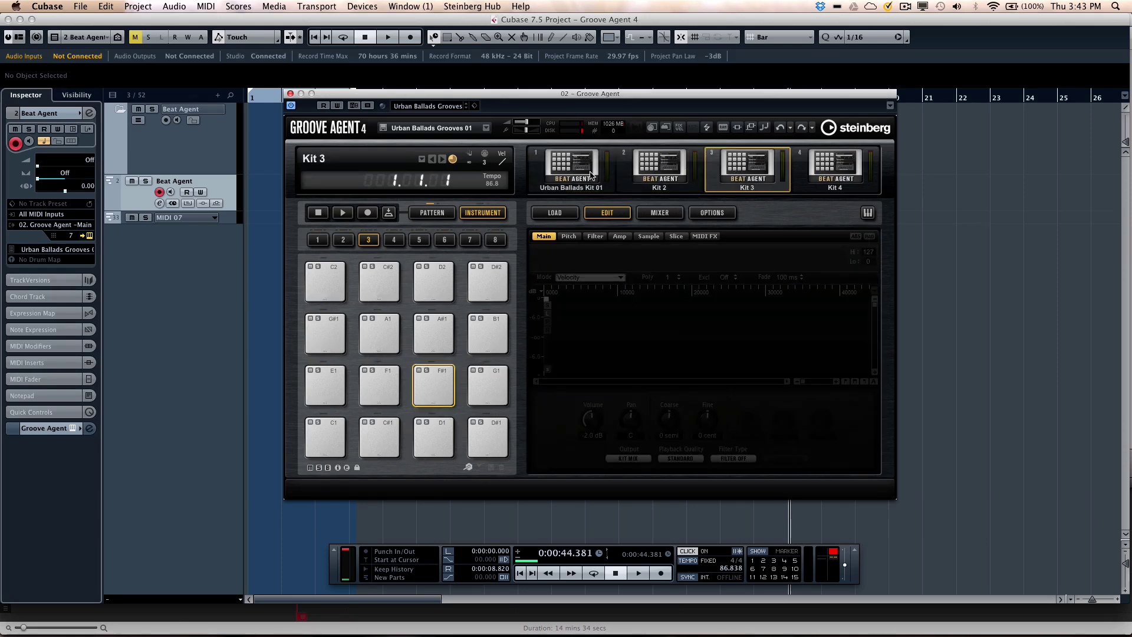
pyautogui.click(592, 176)
pyautogui.click(661, 174)
pyautogui.click(766, 171)
pyautogui.click(856, 165)
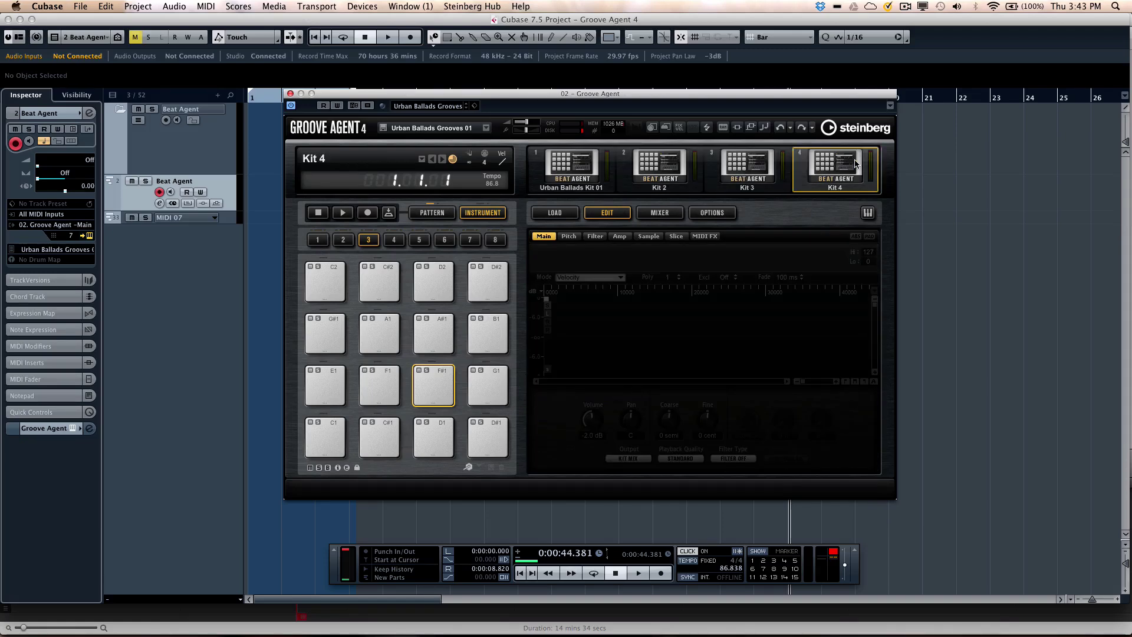
pyautogui.click(568, 179)
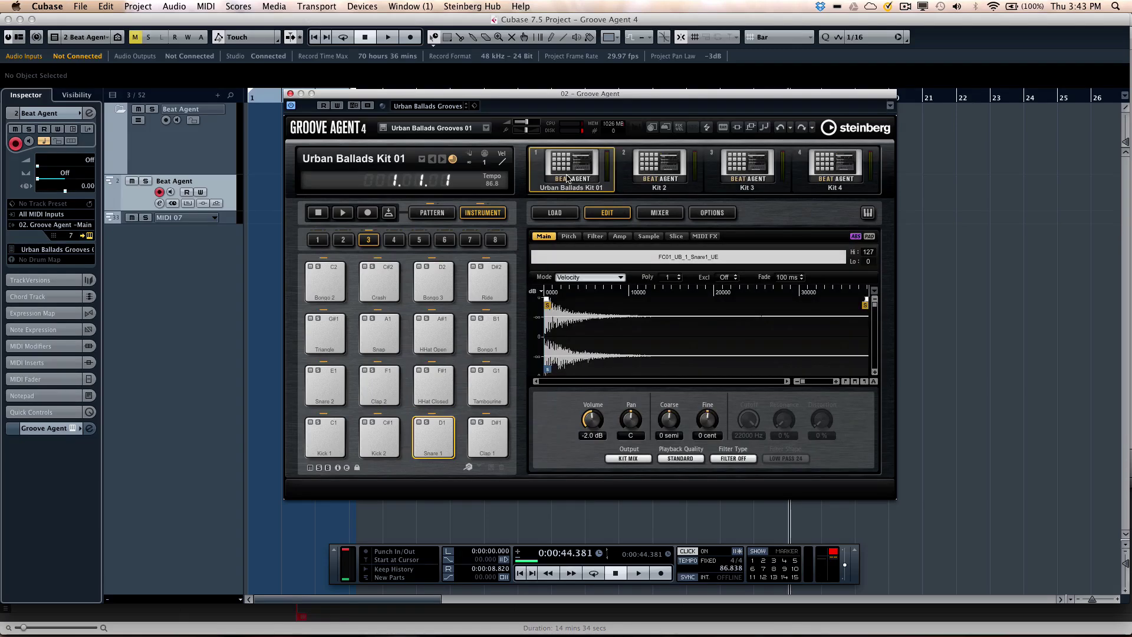
# Step: Show the virtual keyboard to view its key mapping and hide it again
pyautogui.click(868, 213)
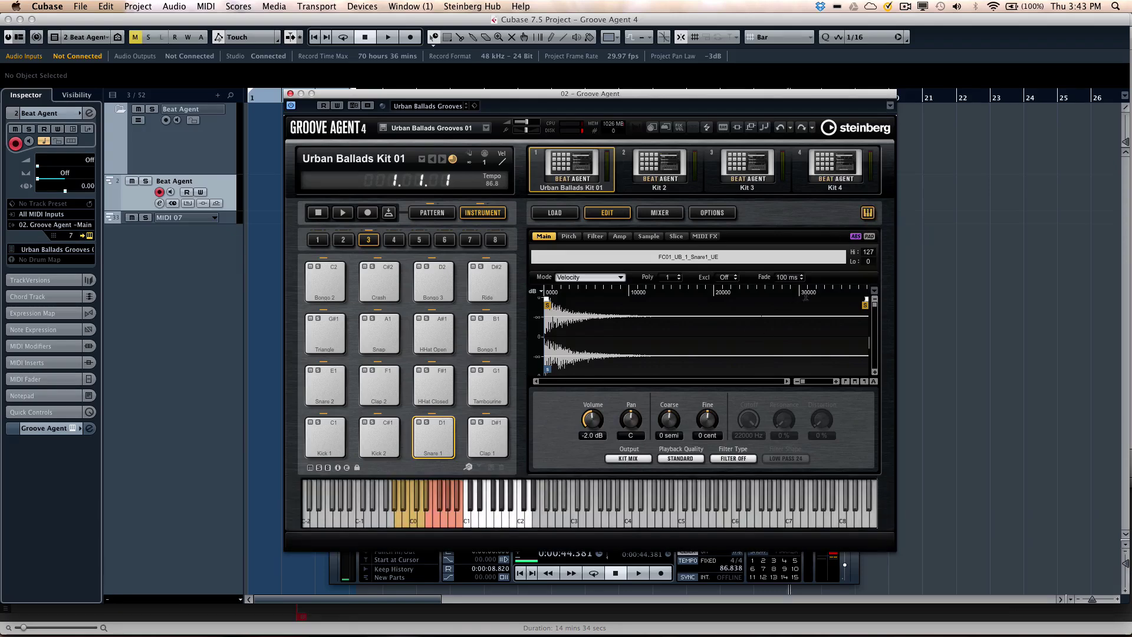
pyautogui.click(868, 213)
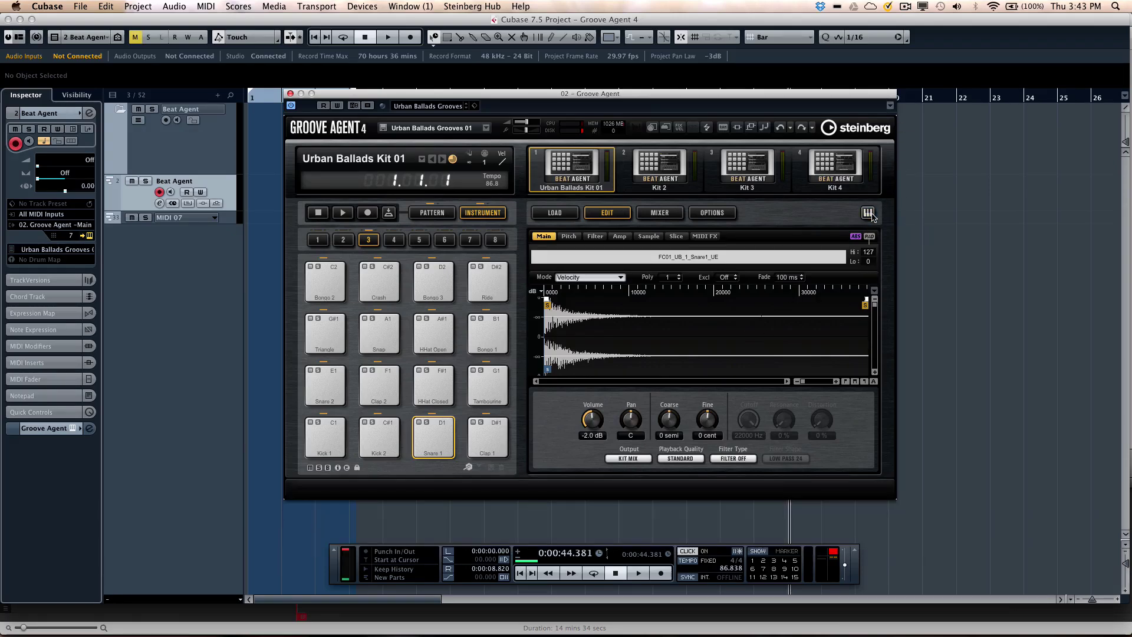
pyautogui.click(870, 214)
pyautogui.click(868, 213)
pyautogui.click(868, 213)
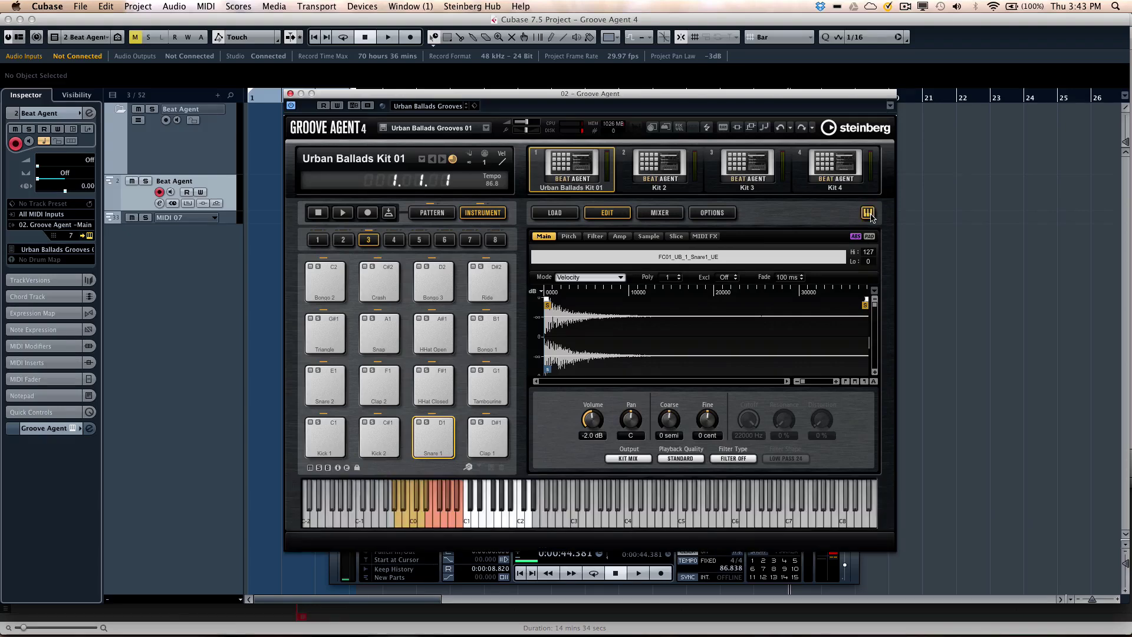
pyautogui.click(871, 215)
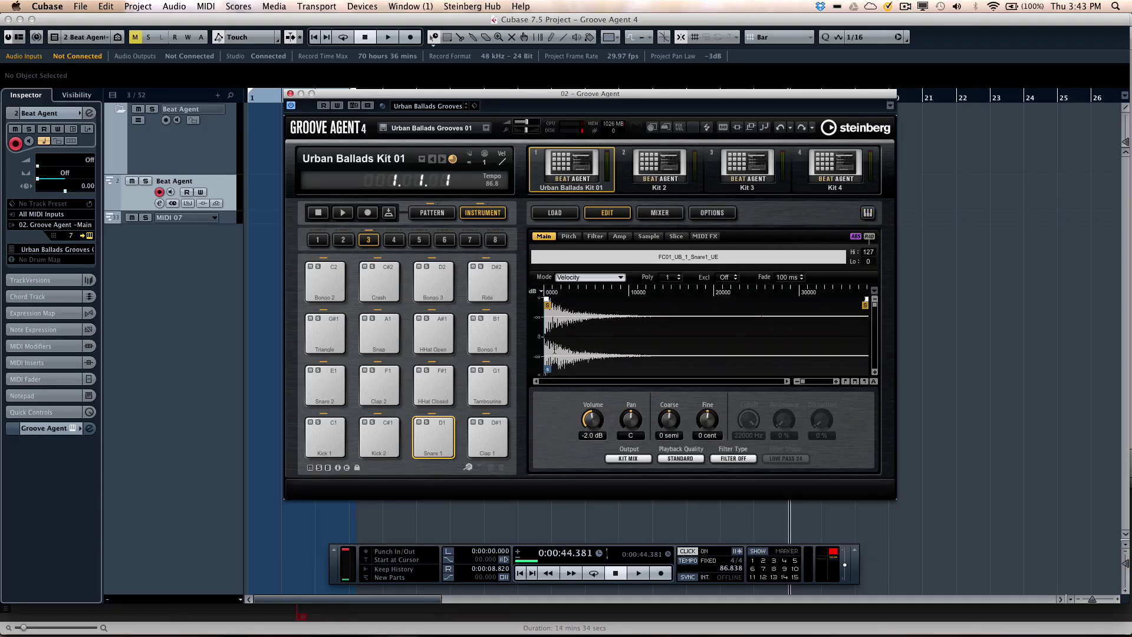
pyautogui.click(489, 333)
pyautogui.click(380, 332)
pyautogui.click(488, 334)
pyautogui.click(434, 437)
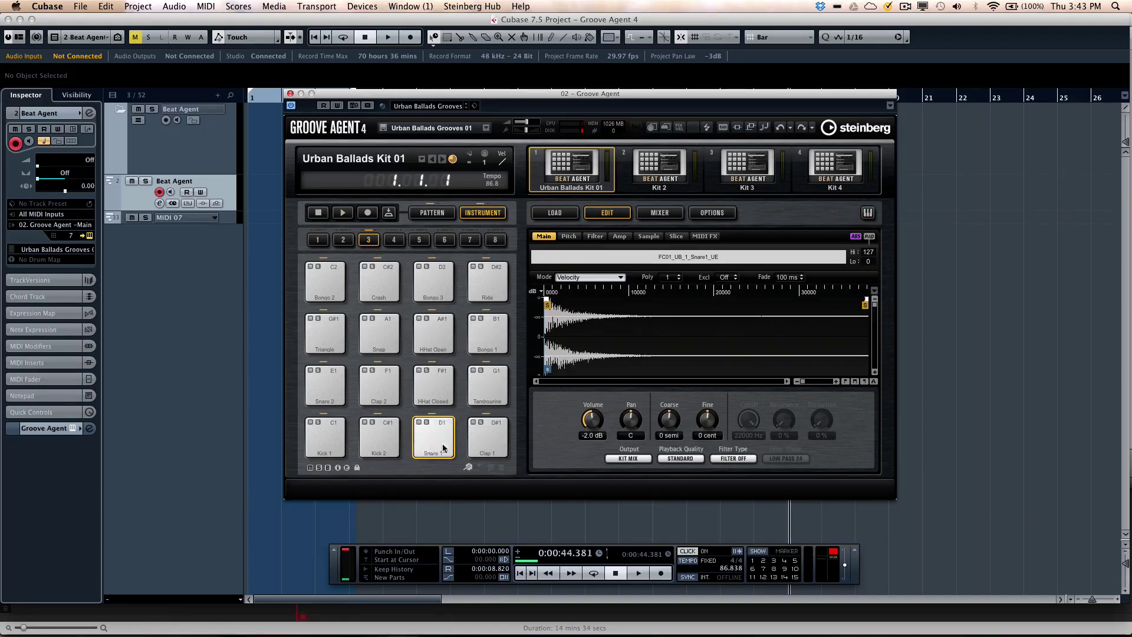
pyautogui.click(379, 332)
pyautogui.click(447, 299)
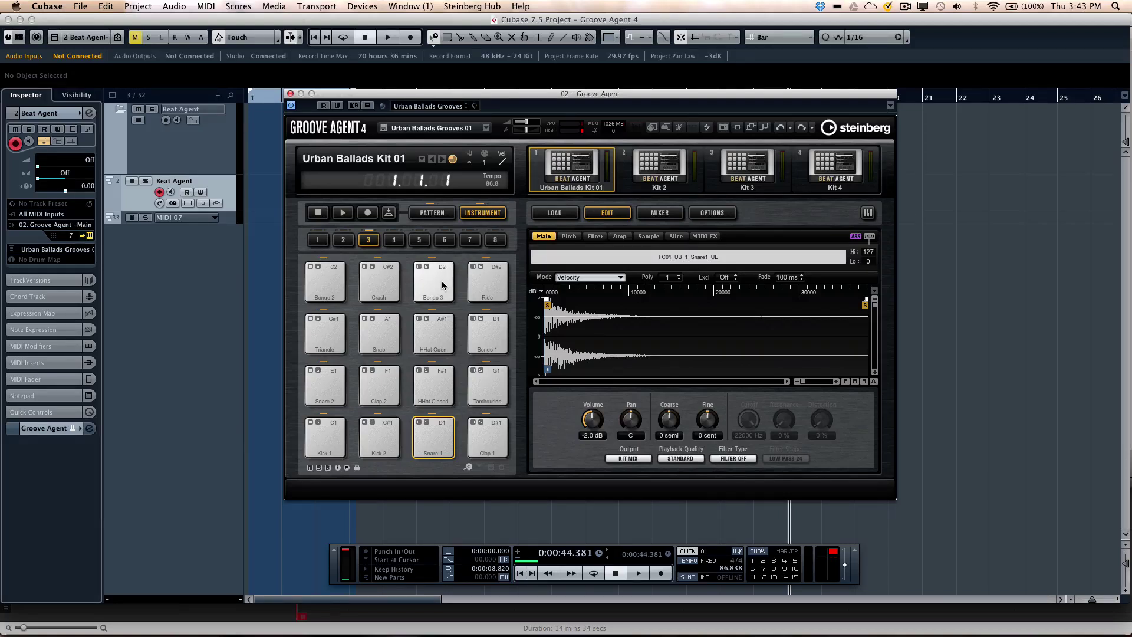
pyautogui.click(441, 217)
# Step: Show the pad editing controls and inspect the octave 1 choices for assigning a trigger note to the Bongo 3 pad, without assigning one
pyautogui.click(469, 467)
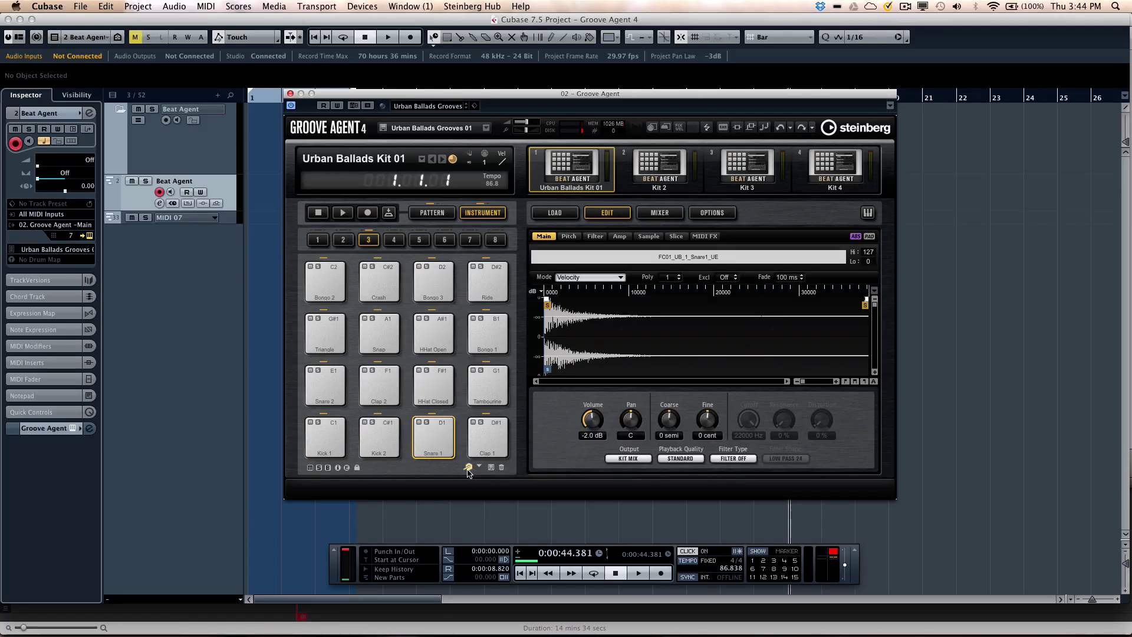
pyautogui.rightClick(437, 276)
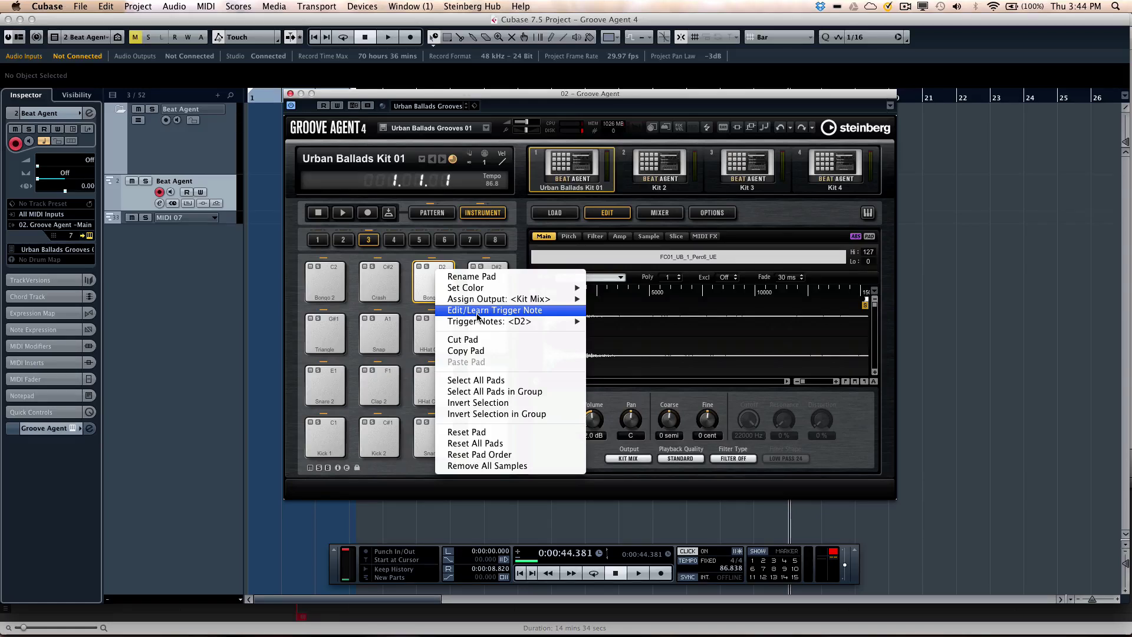
pyautogui.moveTo(475, 324)
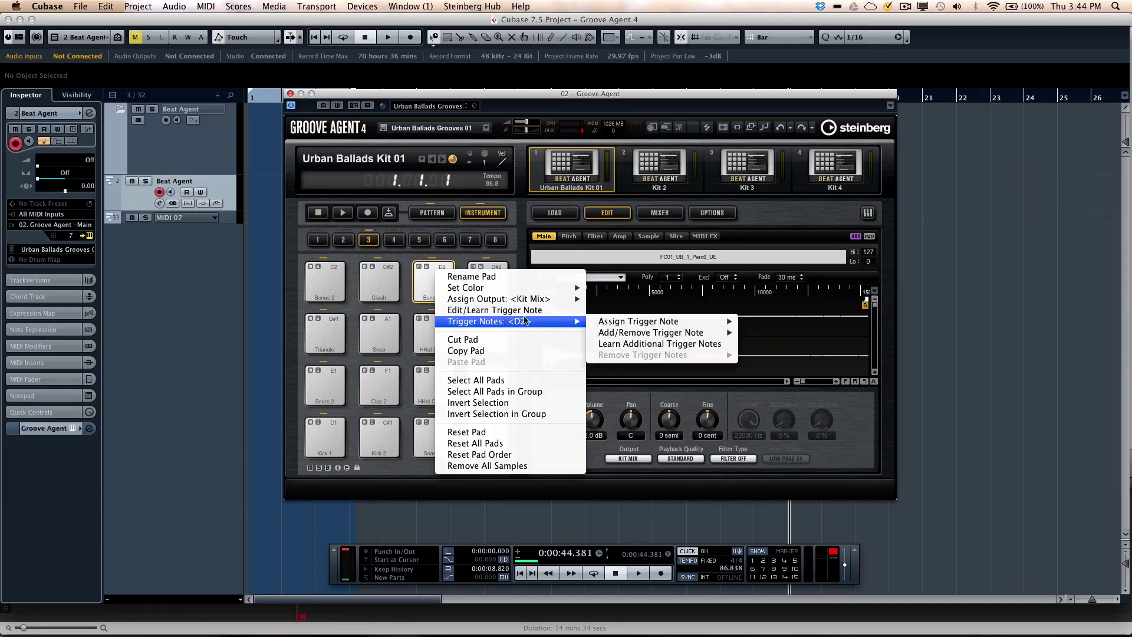
pyautogui.moveTo(667, 321)
pyautogui.moveTo(793, 358)
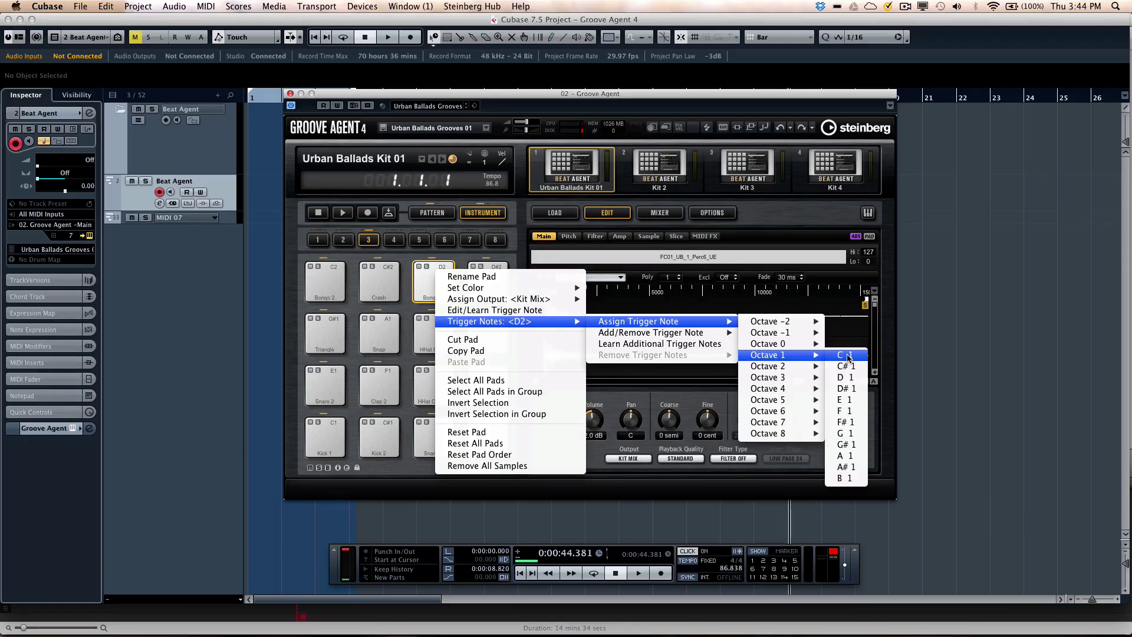
pyautogui.click(406, 232)
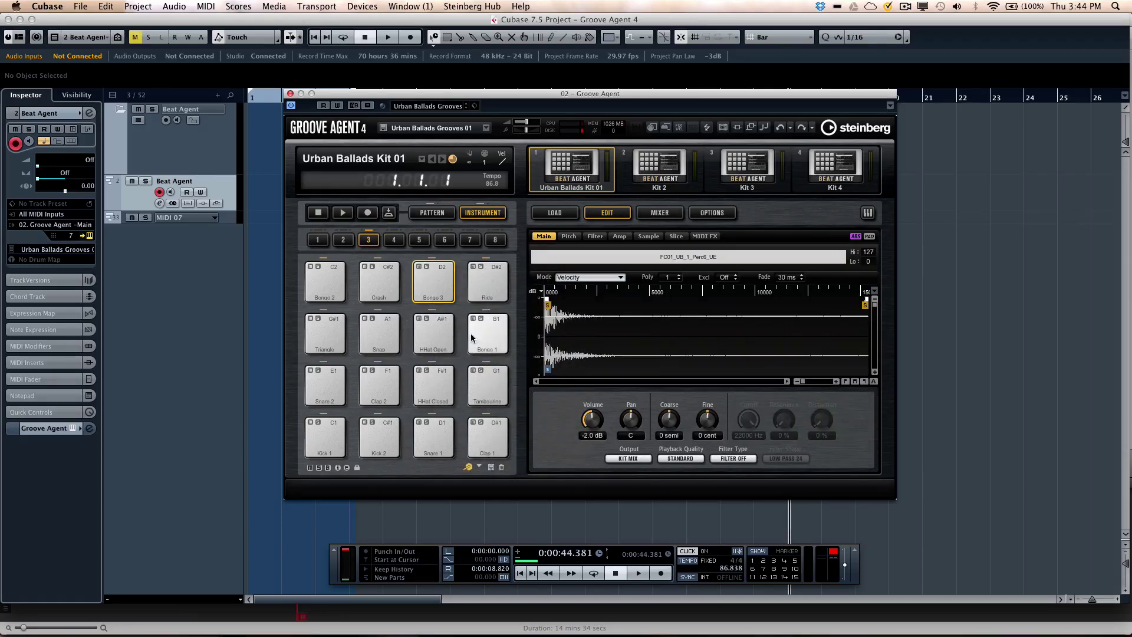
# Step: Select all sixteen pads of the current group, from Kick 1 through Ride
pyautogui.keyDown('shift'); pyautogui.click(335, 435); pyautogui.keyUp('shift')
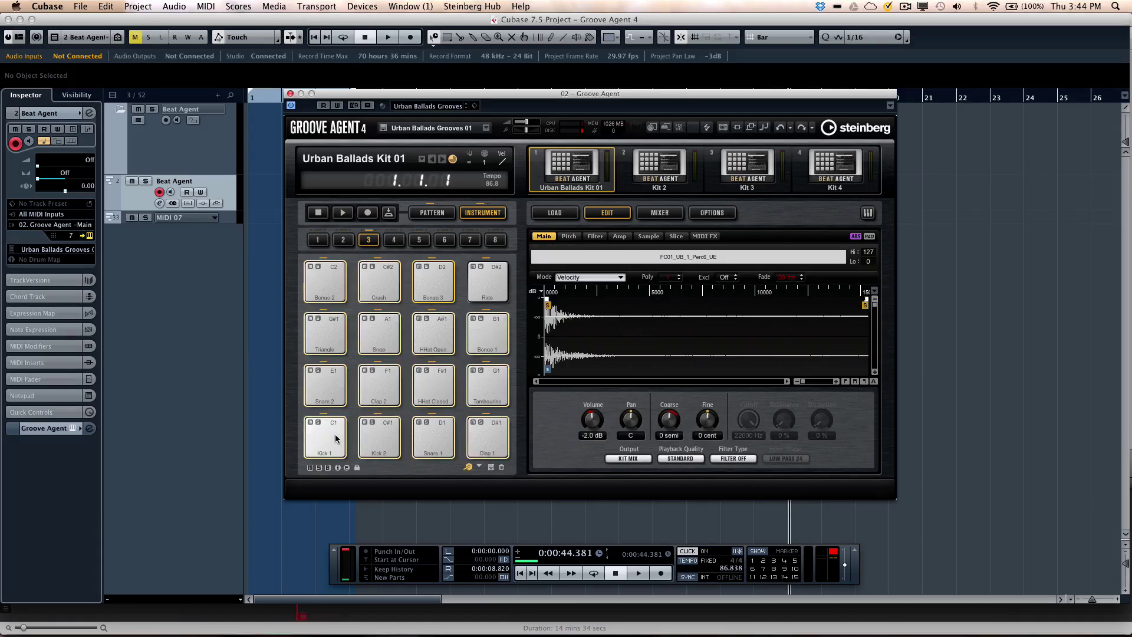
pyautogui.click(327, 437)
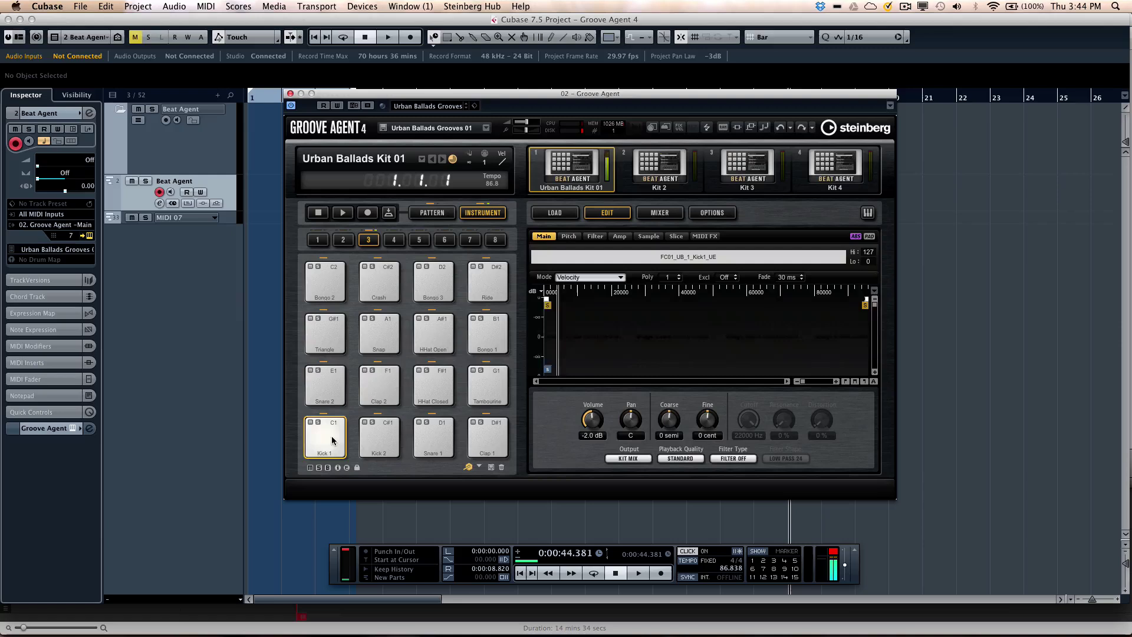
pyautogui.keyDown('shift'); pyautogui.click(491, 282); pyautogui.keyUp('shift')
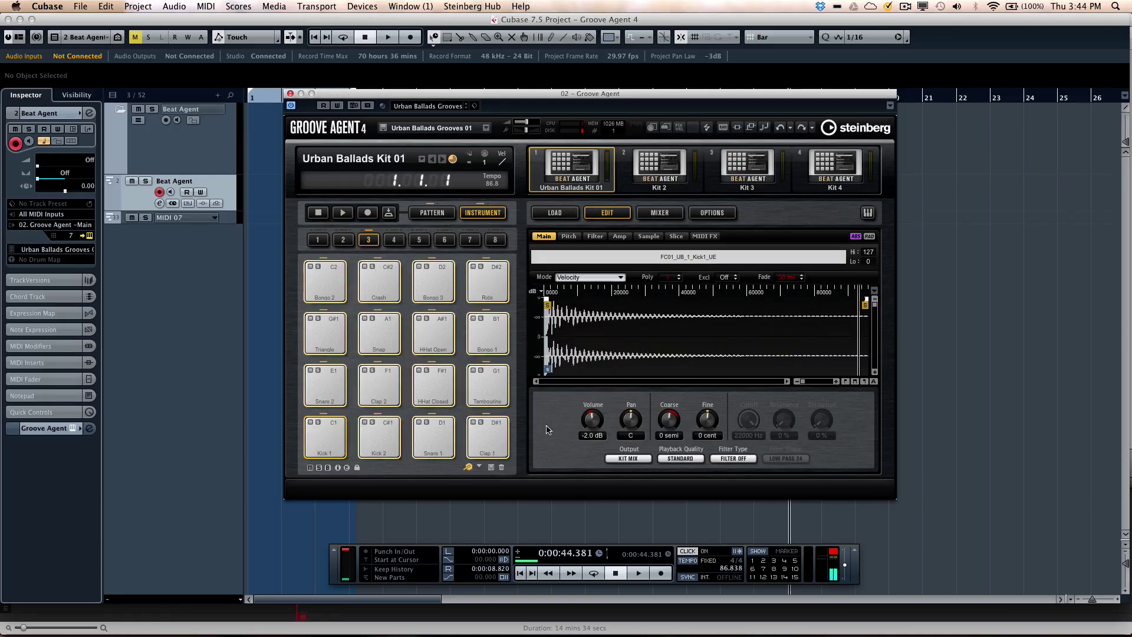
# Step: Play the pattern and compare the Vintage and Turntable playback qualities on the selected pads, returning to Standard
pyautogui.click(344, 214)
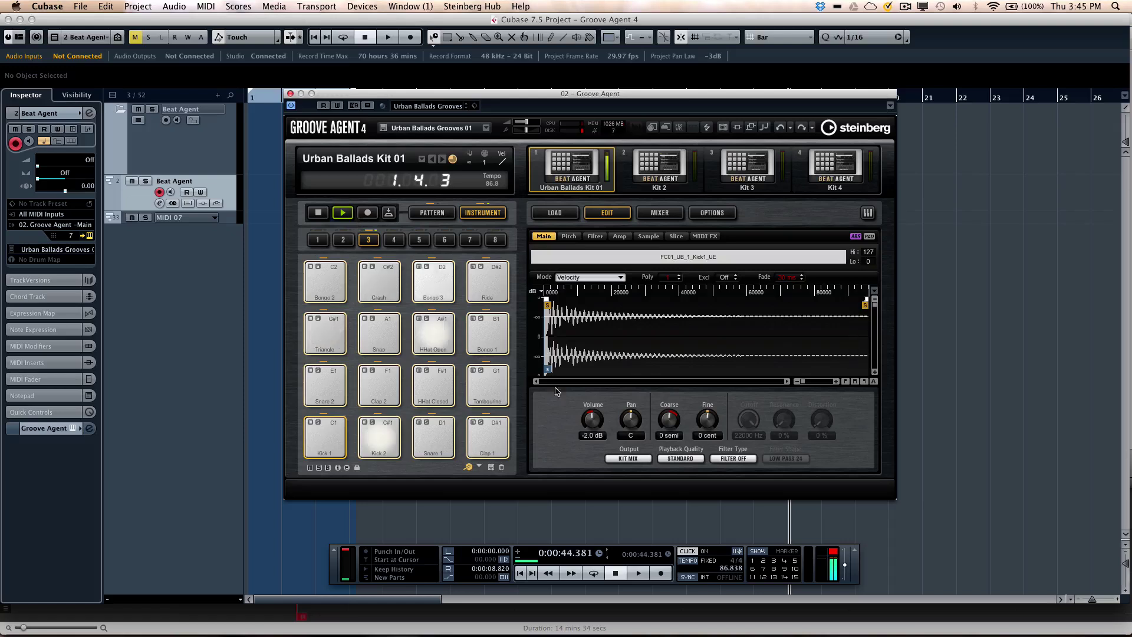
pyautogui.click(686, 459)
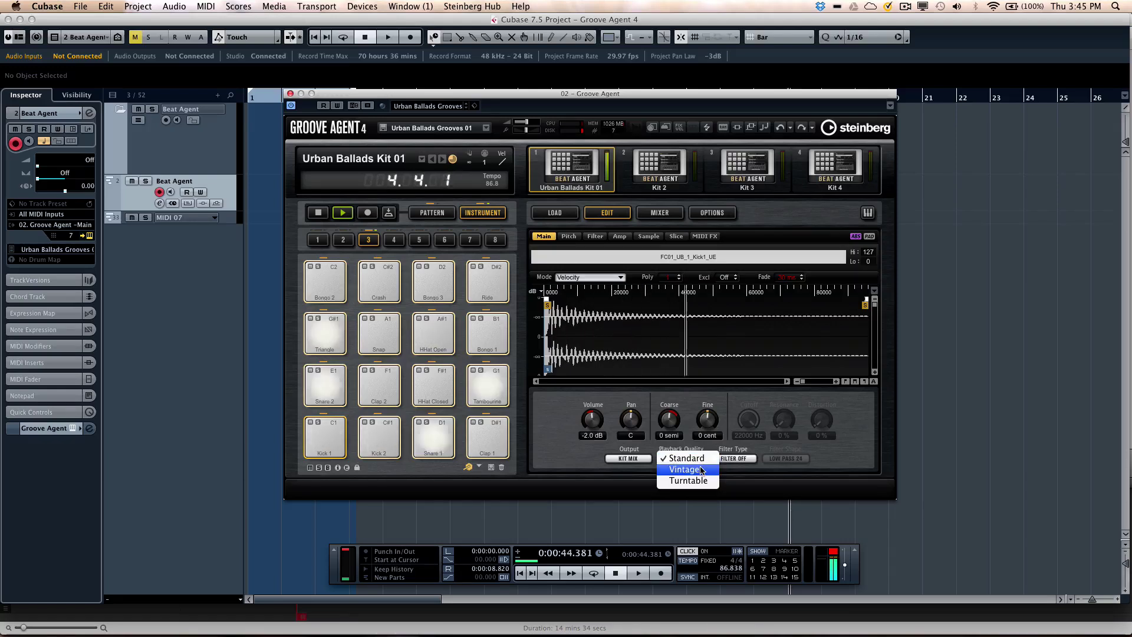
pyautogui.click(702, 470)
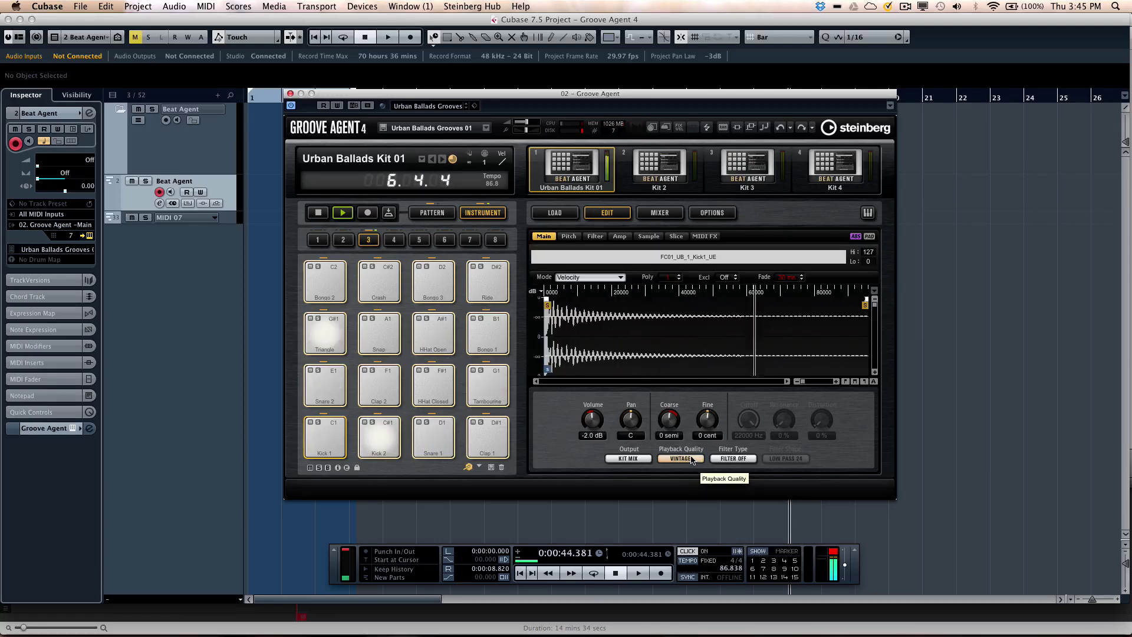
pyautogui.click(692, 460)
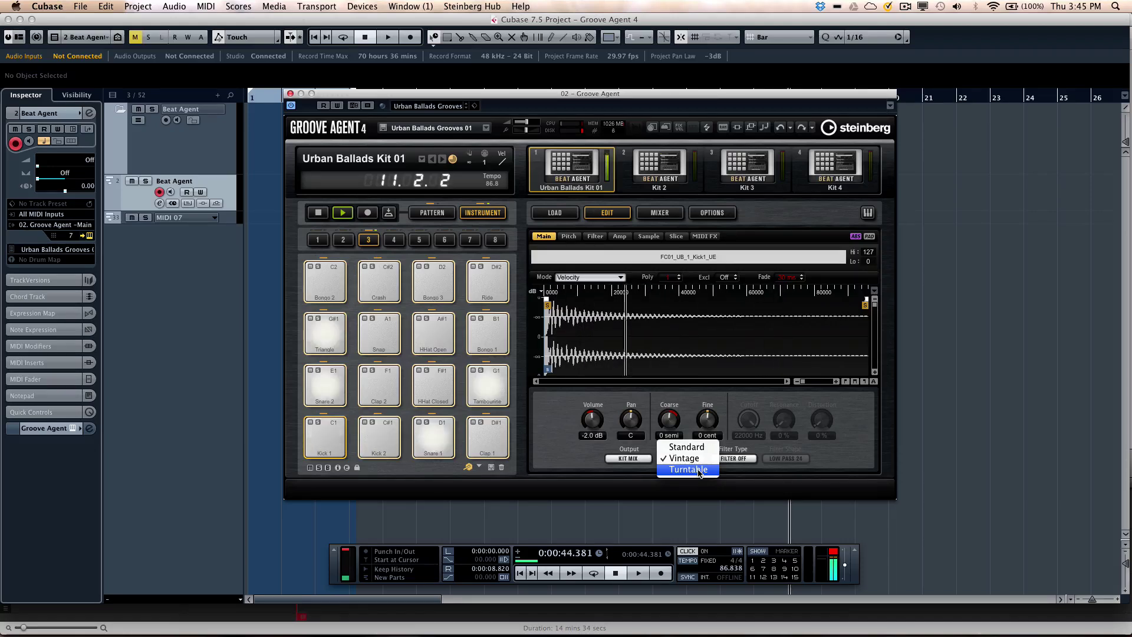
pyautogui.click(699, 470)
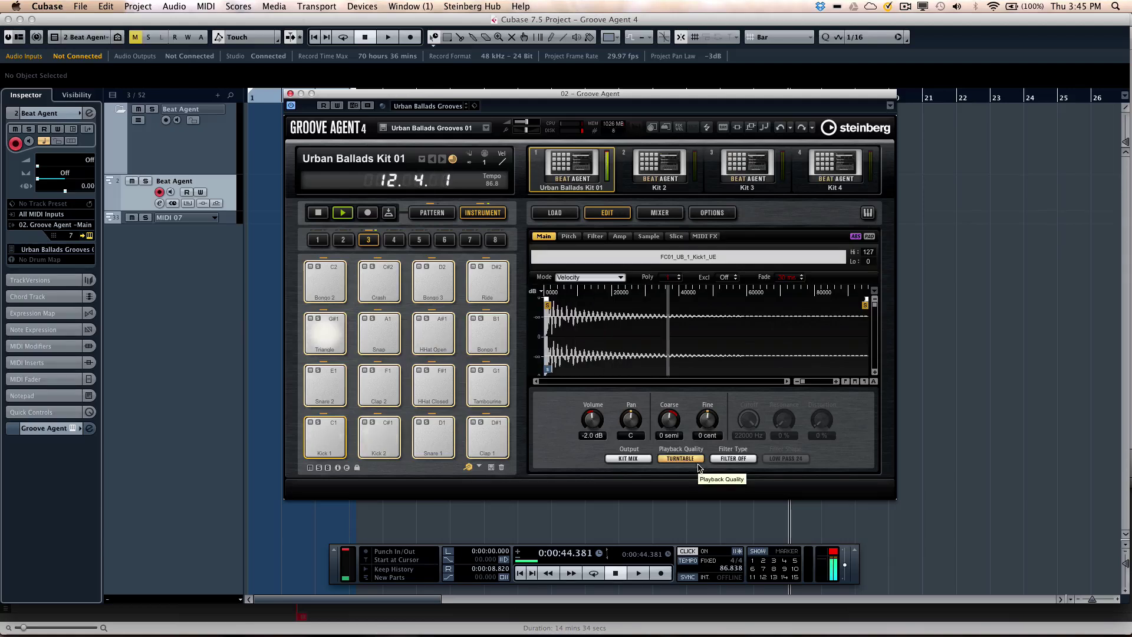
pyautogui.click(693, 461)
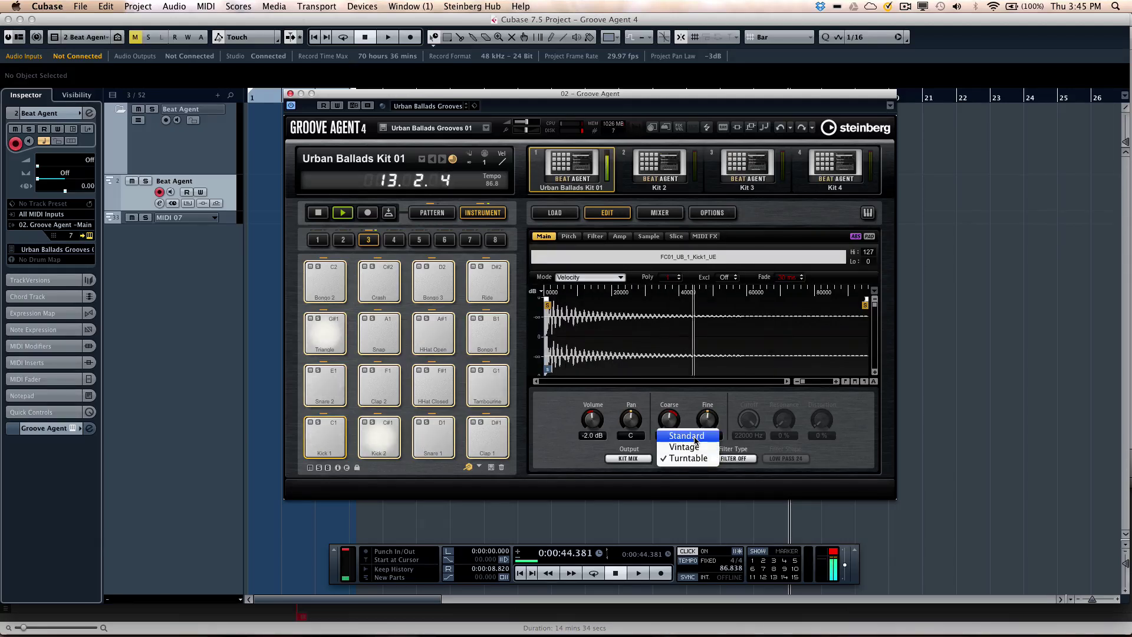
pyautogui.click(693, 459)
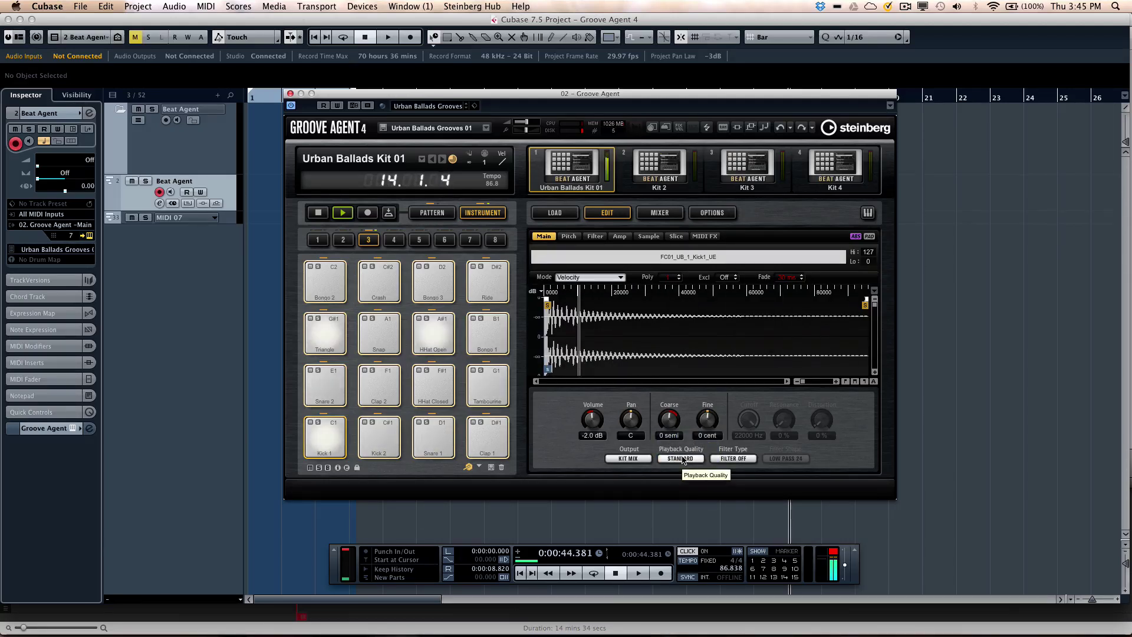
# Step: Switch the selected pads' playback quality to Vintage and on to Turntable, and stop the pattern
pyautogui.click(683, 458)
pyautogui.click(688, 470)
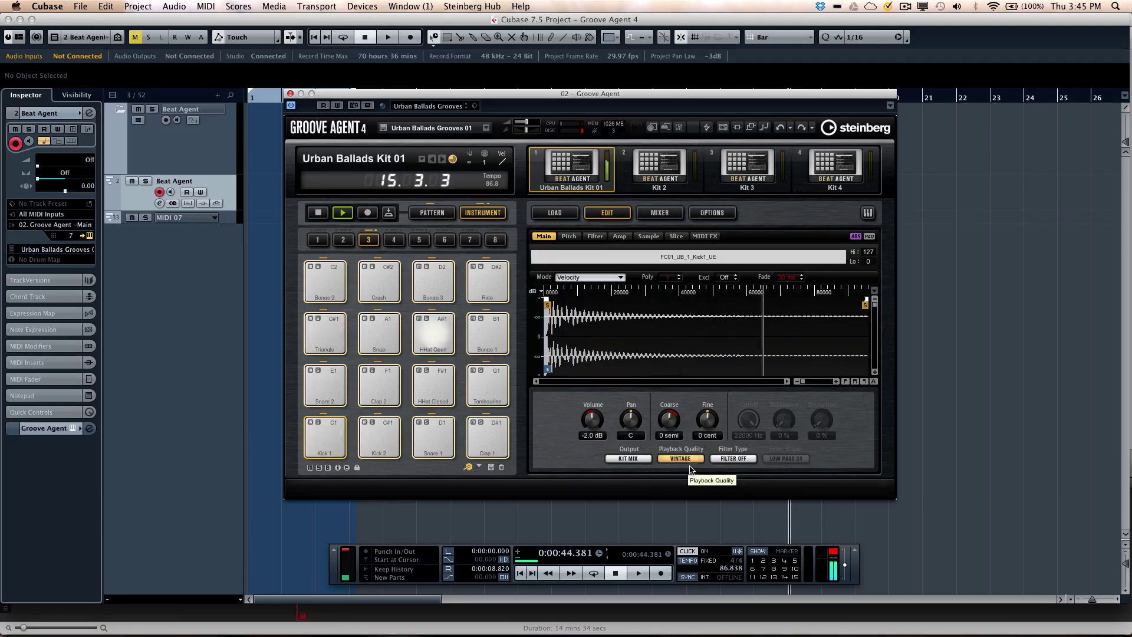
pyautogui.click(692, 461)
pyautogui.click(692, 470)
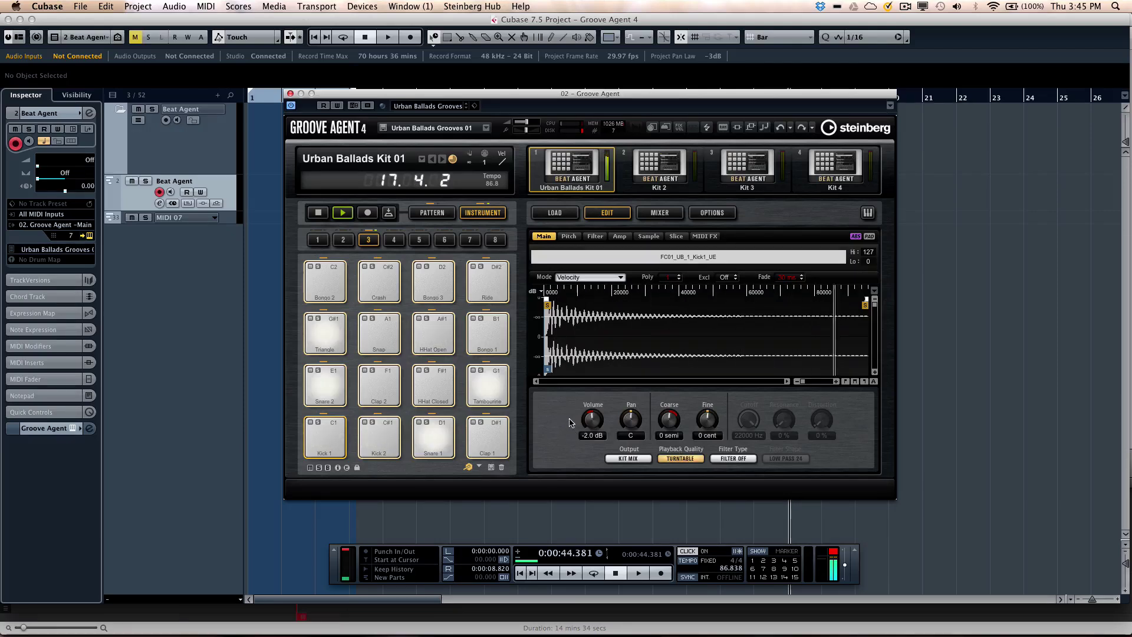
pyautogui.press('space')
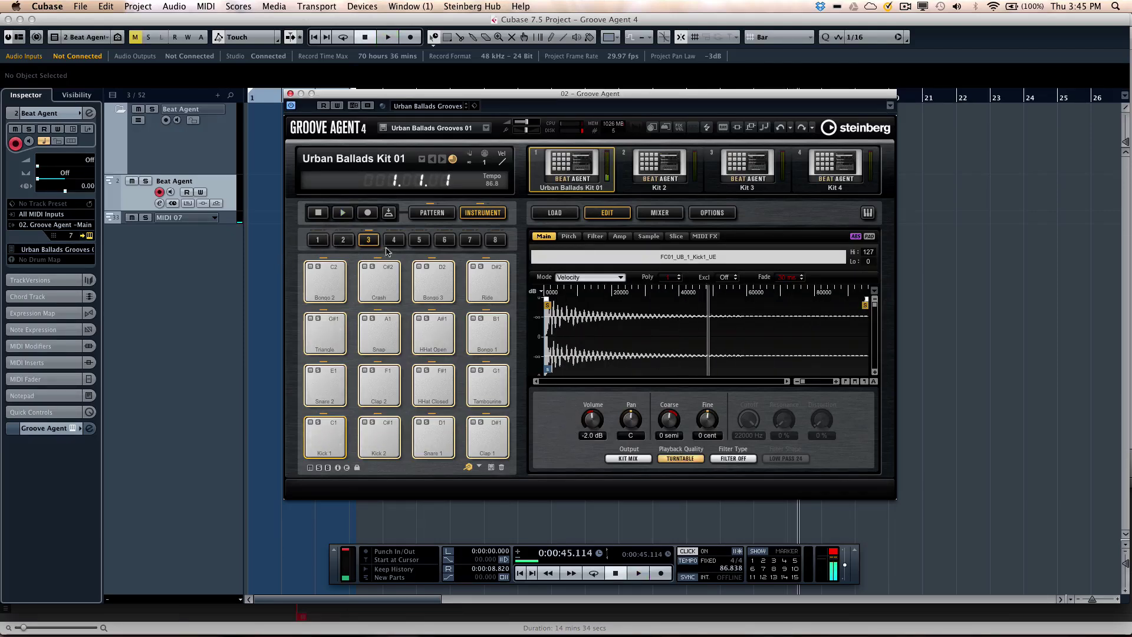
# Step: Audition the Kick 2, Clap 2, Ride and Snare 1 pads, ending with Kick 2 selected
pyautogui.click(404, 435)
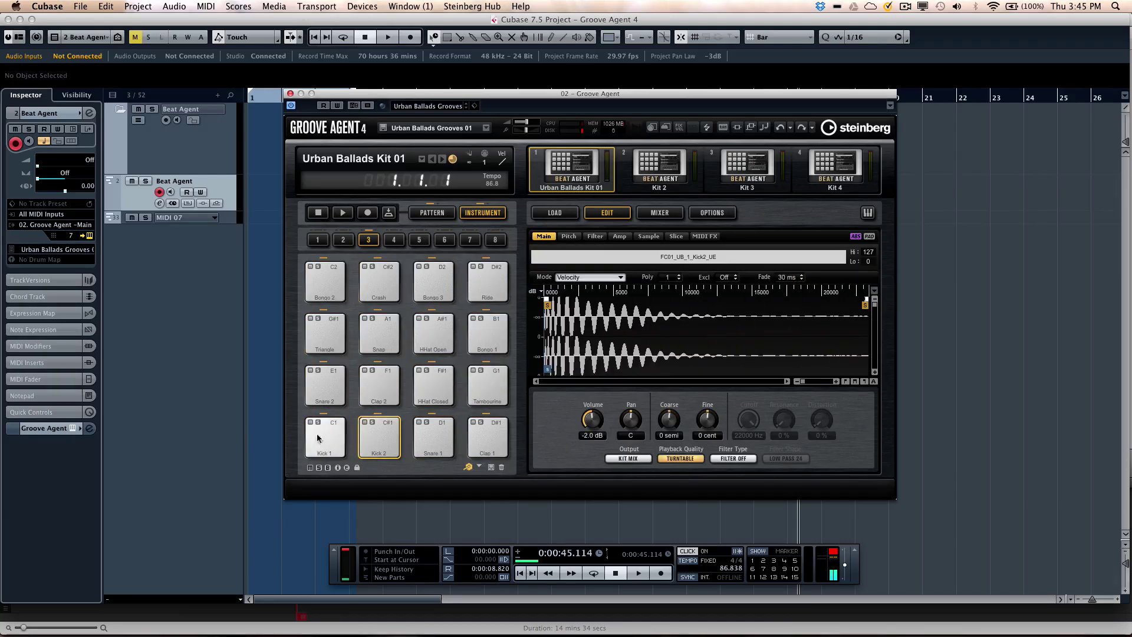
pyautogui.click(379, 384)
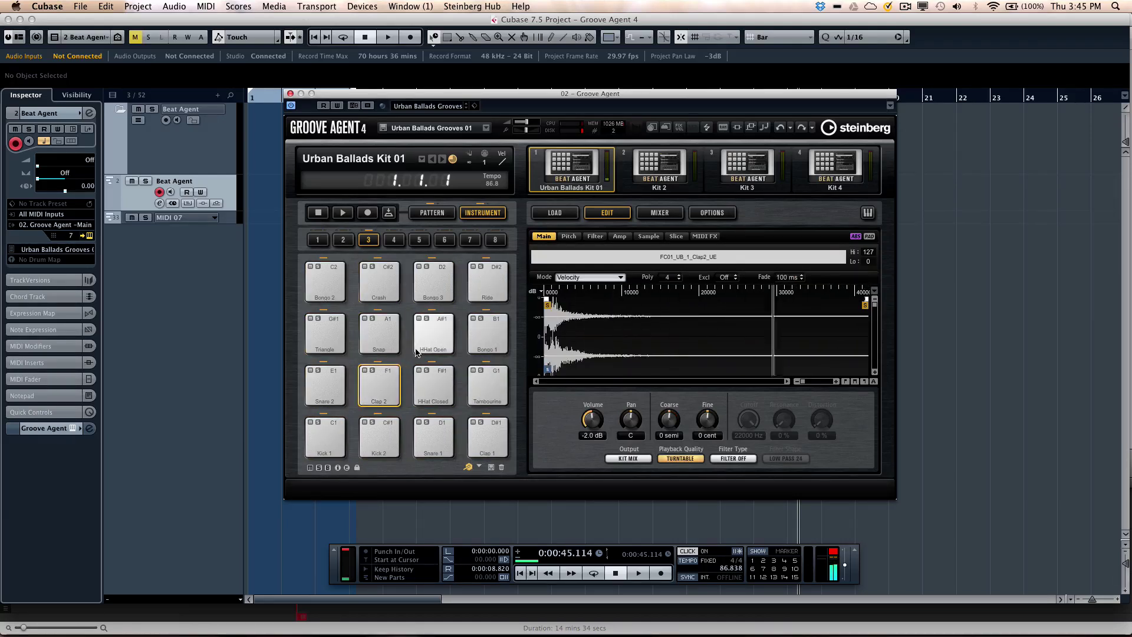
pyautogui.click(490, 281)
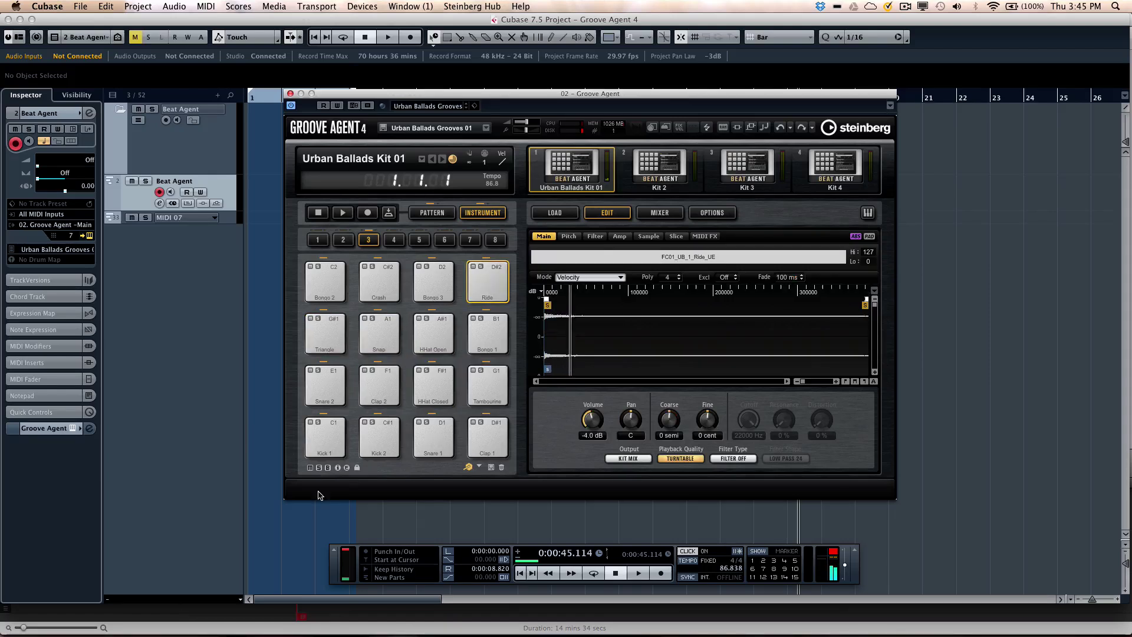
pyautogui.click(436, 447)
pyautogui.click(369, 435)
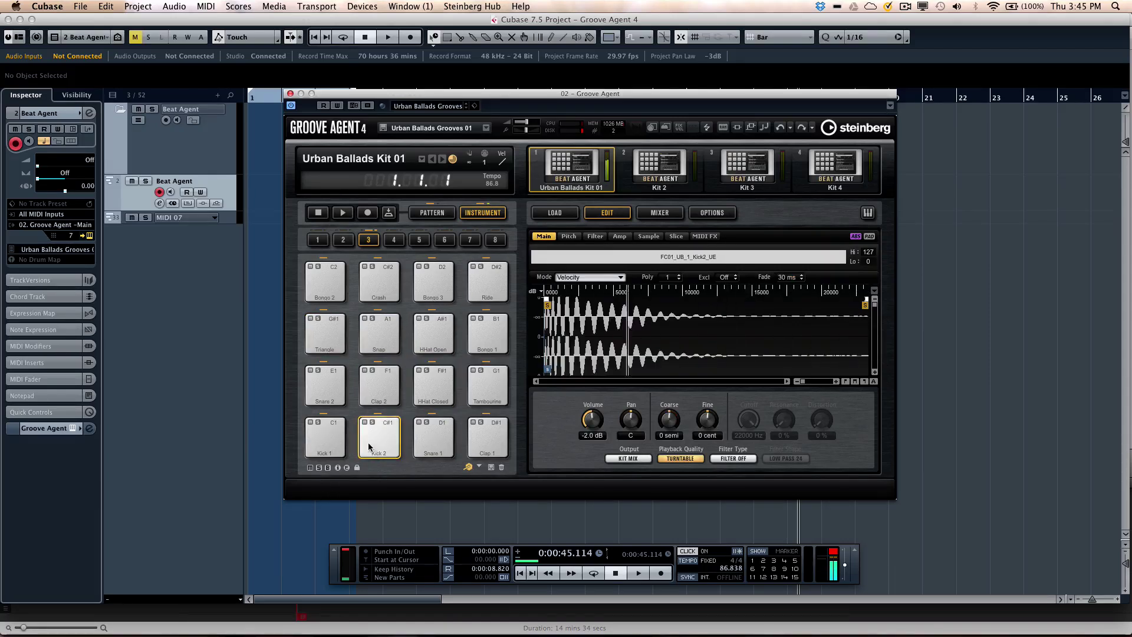
pyautogui.click(379, 437)
# Step: Play the pattern briefly and try moving the fade-in handle at the start of the Kick 2 sample
pyautogui.click(340, 216)
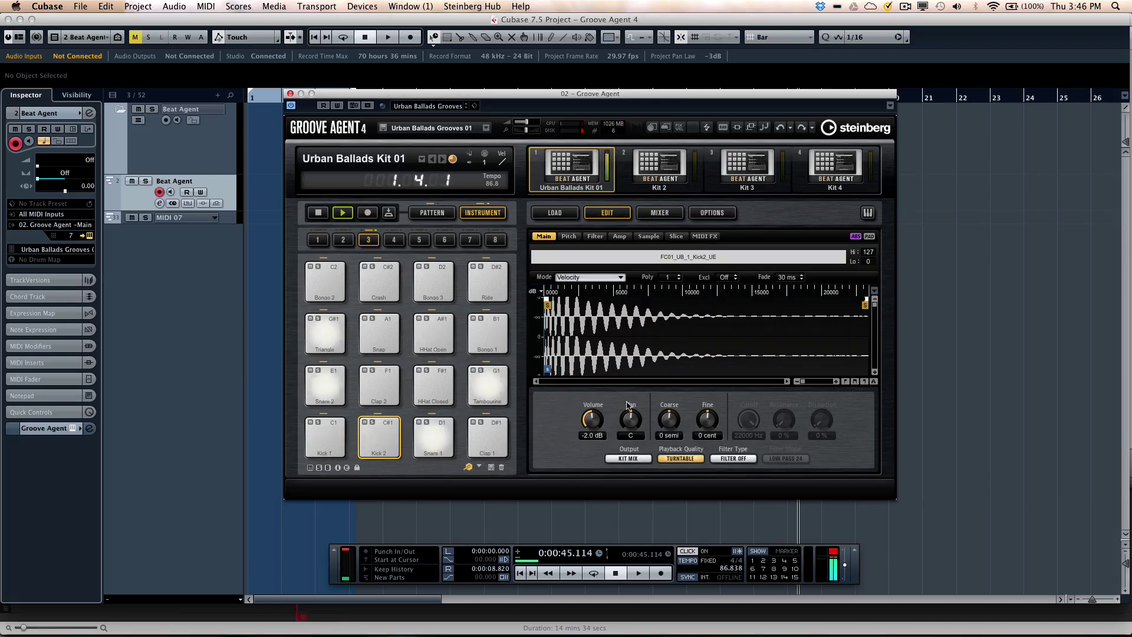
pyautogui.click(317, 214)
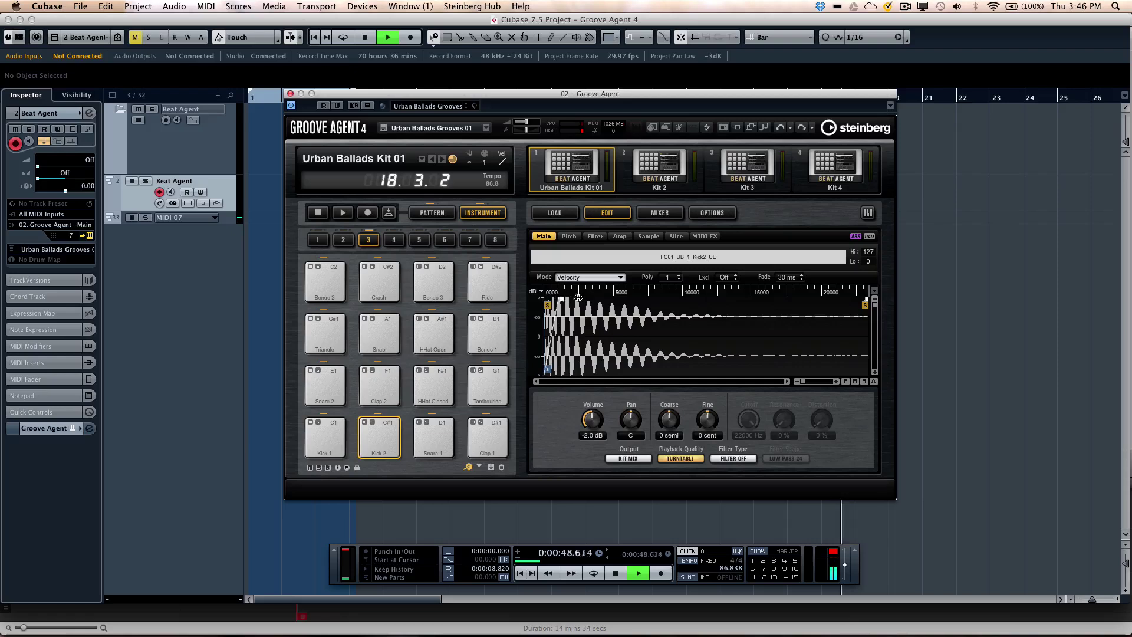
pyautogui.moveTo(579, 298); pyautogui.dragTo(628, 305)
pyautogui.press('space')
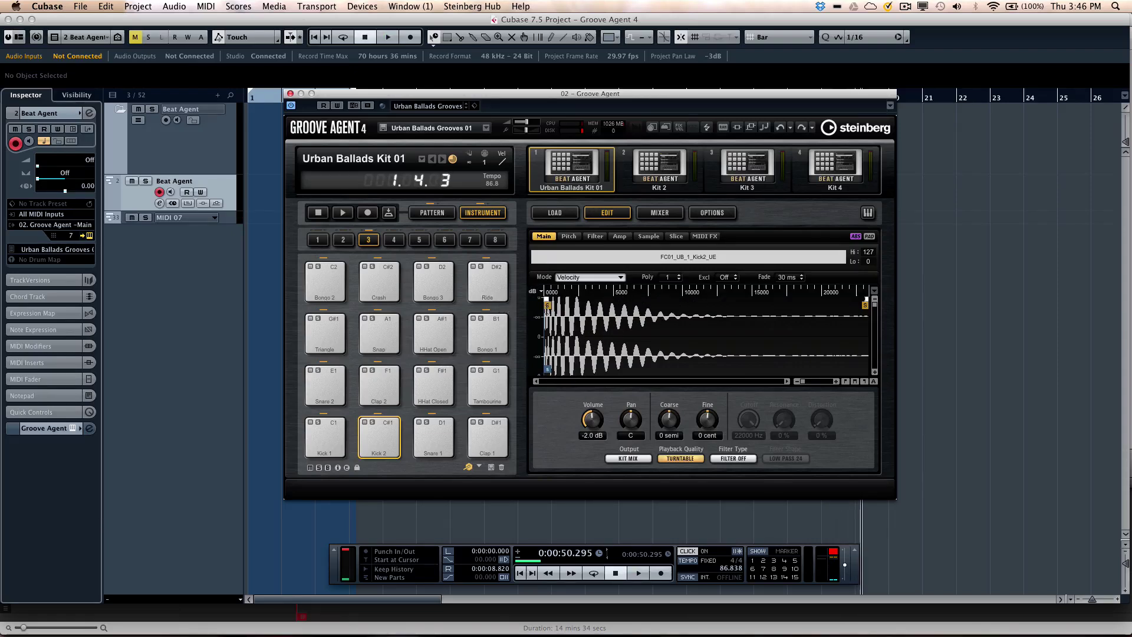
pyautogui.moveTo(578, 303)
pyautogui.mouseDown()
pyautogui.moveTo(678, 310)
pyautogui.moveTo(499, 317)
pyautogui.moveTo(625, 321)
pyautogui.moveTo(492, 326)
pyautogui.moveTo(604, 326)
pyautogui.moveTo(514, 326)
pyautogui.mouseUp()
pyautogui.moveTo(561, 306)
pyautogui.mouseDown()
pyautogui.moveTo(569, 369)
pyautogui.moveTo(568, 302)
pyautogui.mouseUp()
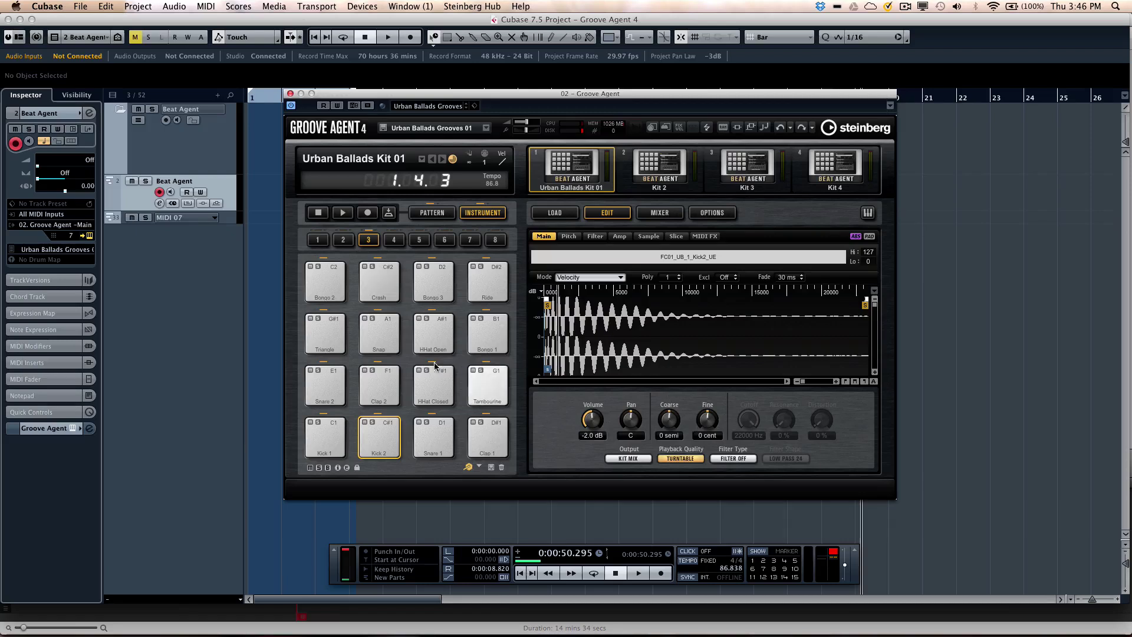
# Step: Play the pattern and raise the Kick 2 pad's volume to 6.0 dB
pyautogui.click(345, 217)
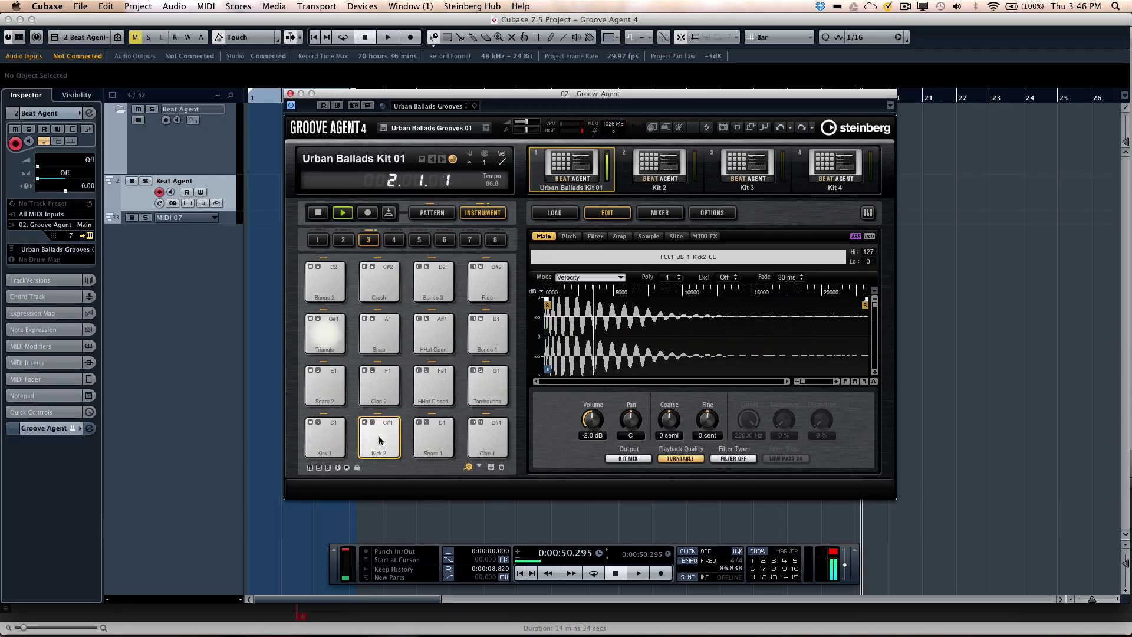
pyautogui.moveTo(591, 399)
pyautogui.mouseDown()
pyautogui.moveTo(590, 358)
pyautogui.moveTo(588, 464)
pyautogui.moveTo(592, 384)
pyautogui.mouseUp()
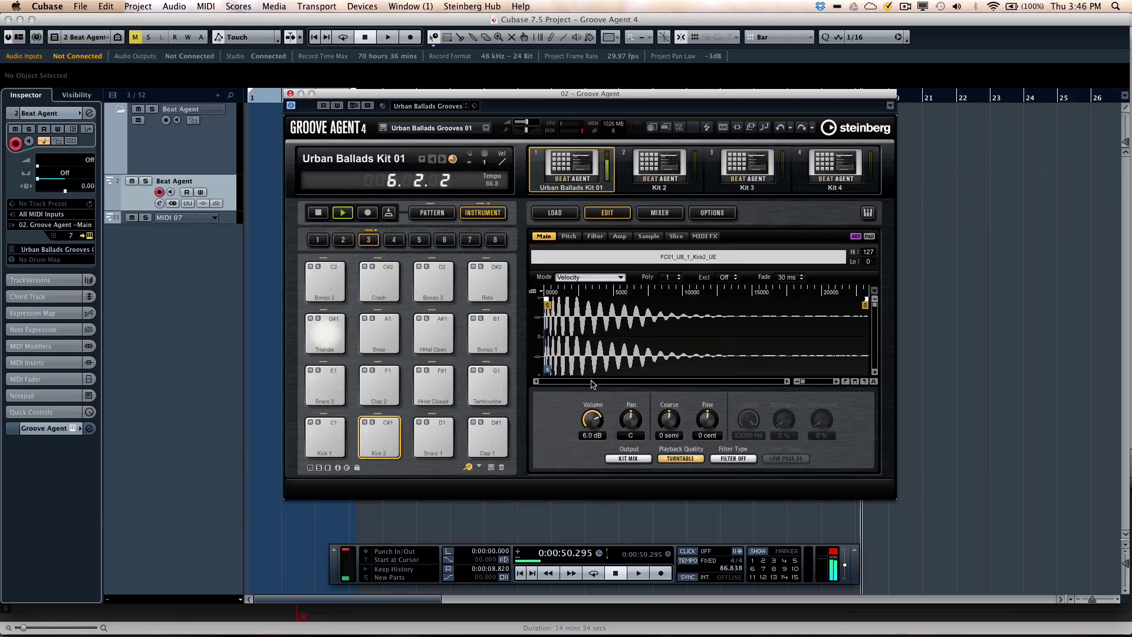
# Step: Adjust the Snare 1 pad's pan, ending at R 1, and view the automation options of its volume control
pyautogui.click(450, 448)
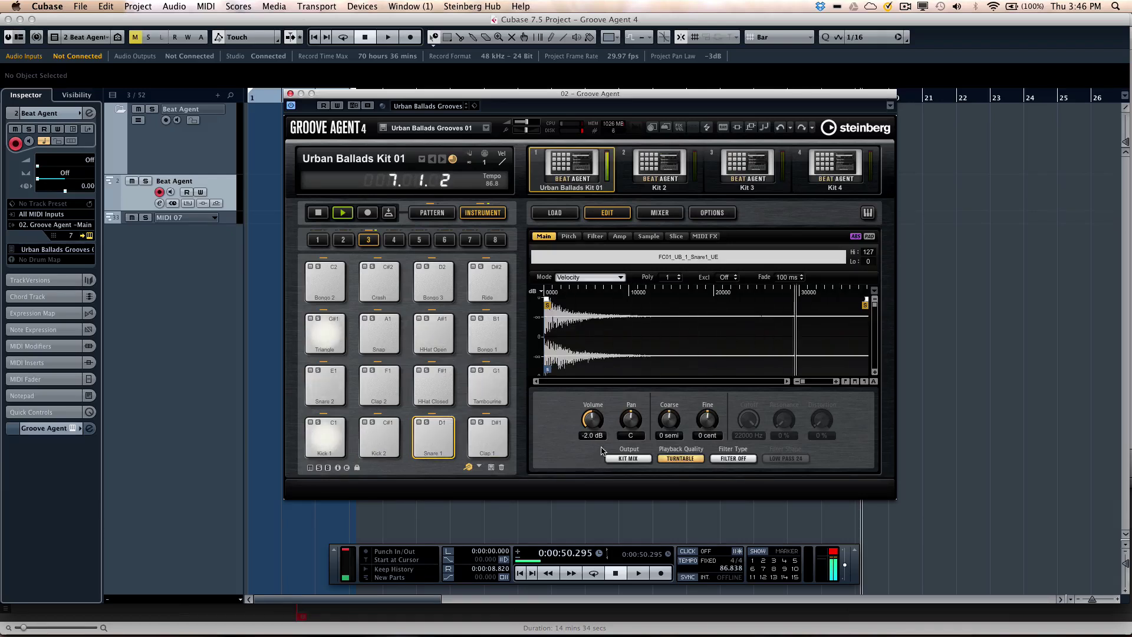
pyautogui.moveTo(629, 423); pyautogui.dragTo(619, 634)
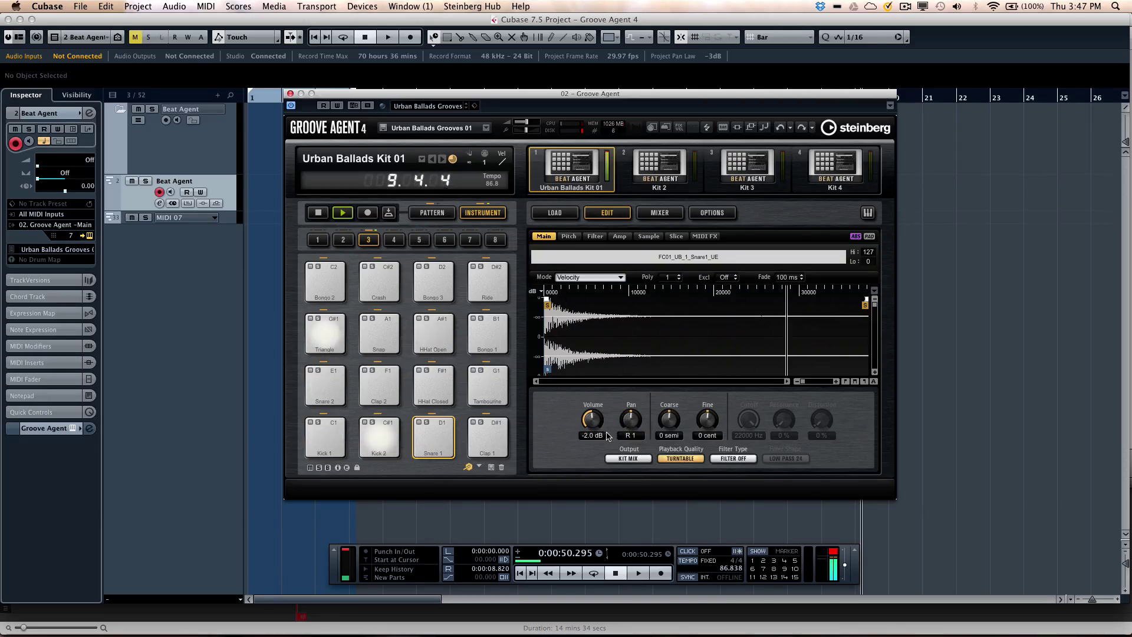
pyautogui.rightClick(591, 420)
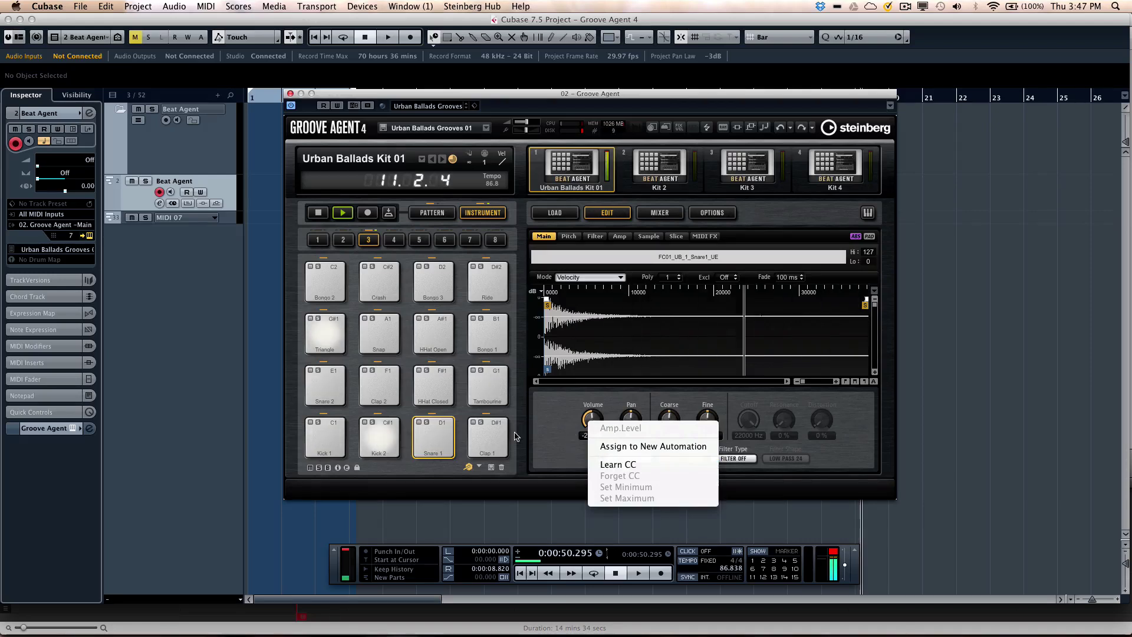
pyautogui.click(540, 422)
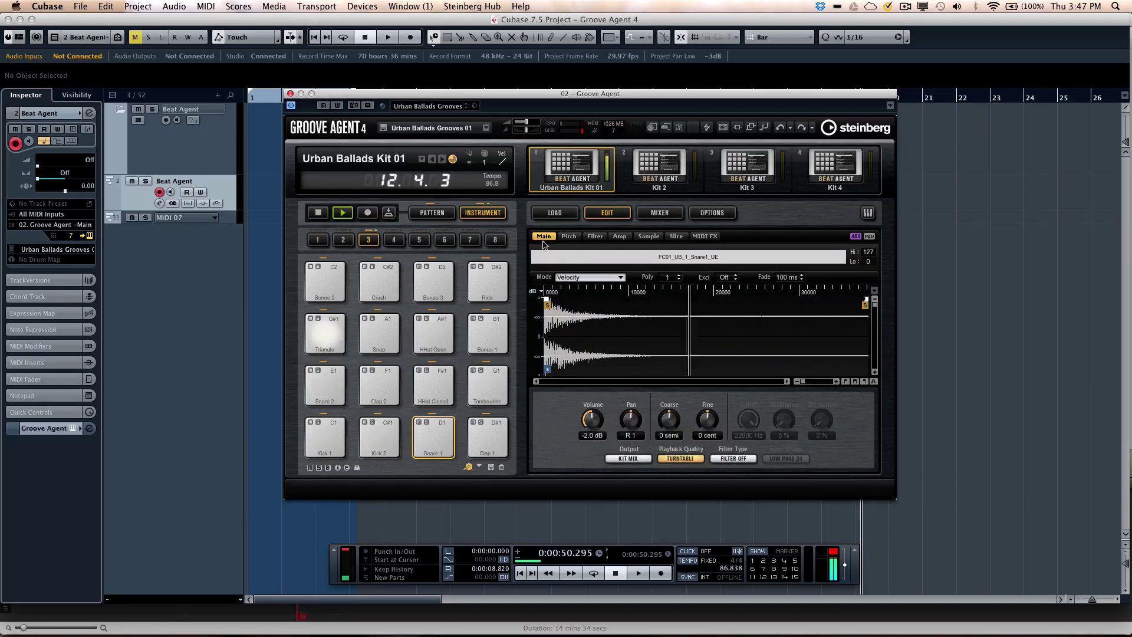
# Step: Solo the Kick 2 pad and set its pitch envelope amount to 60
pyautogui.click(568, 236)
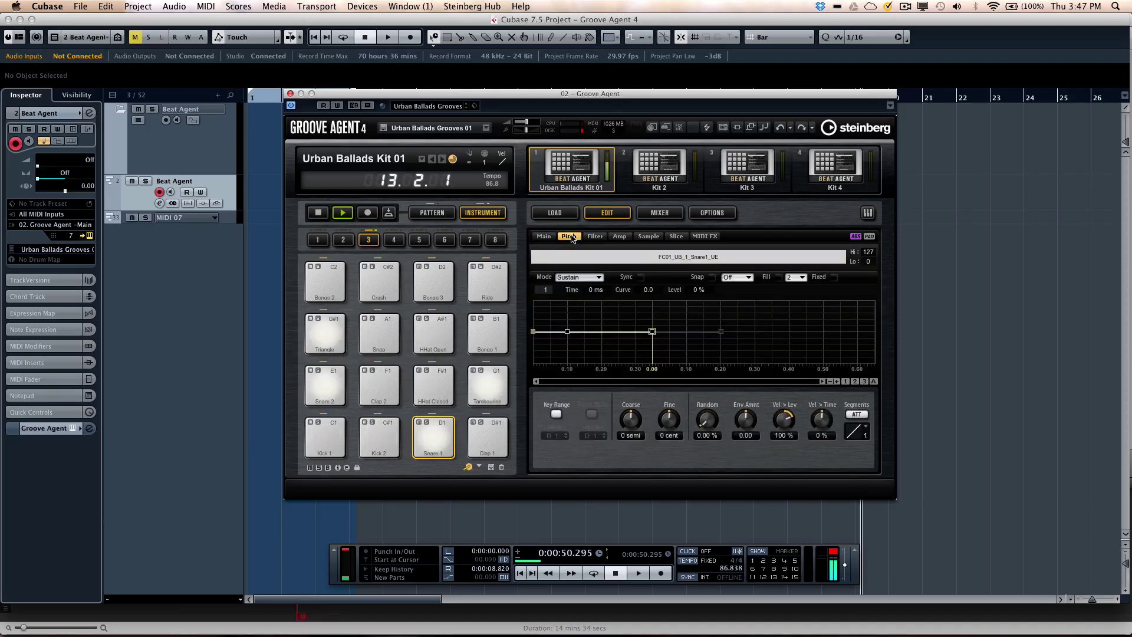
pyautogui.click(385, 434)
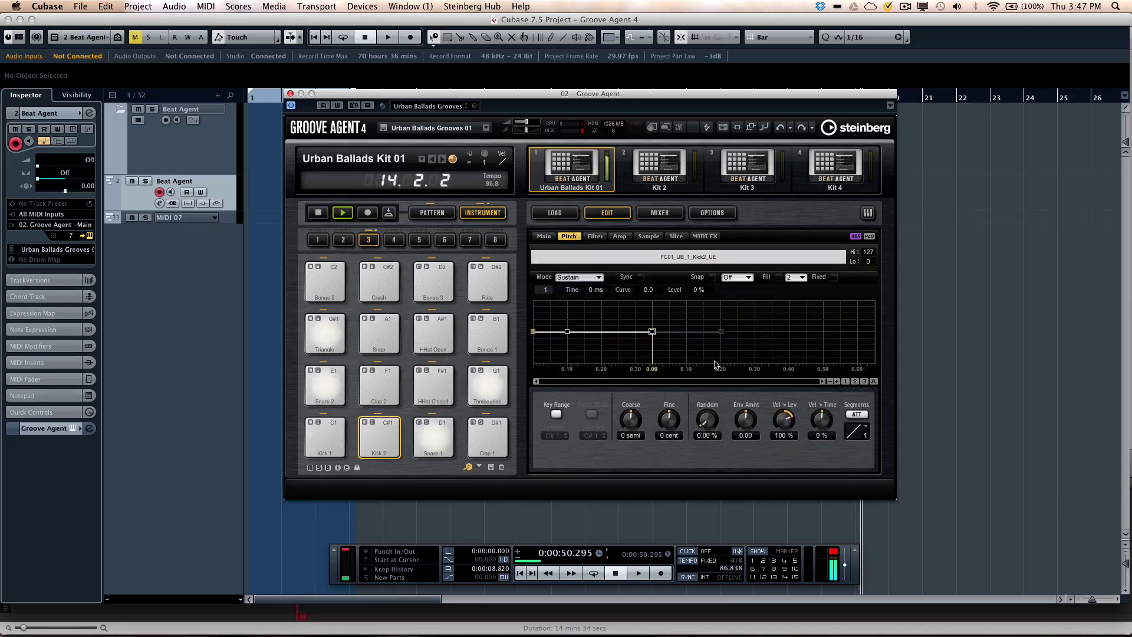
pyautogui.click(373, 423)
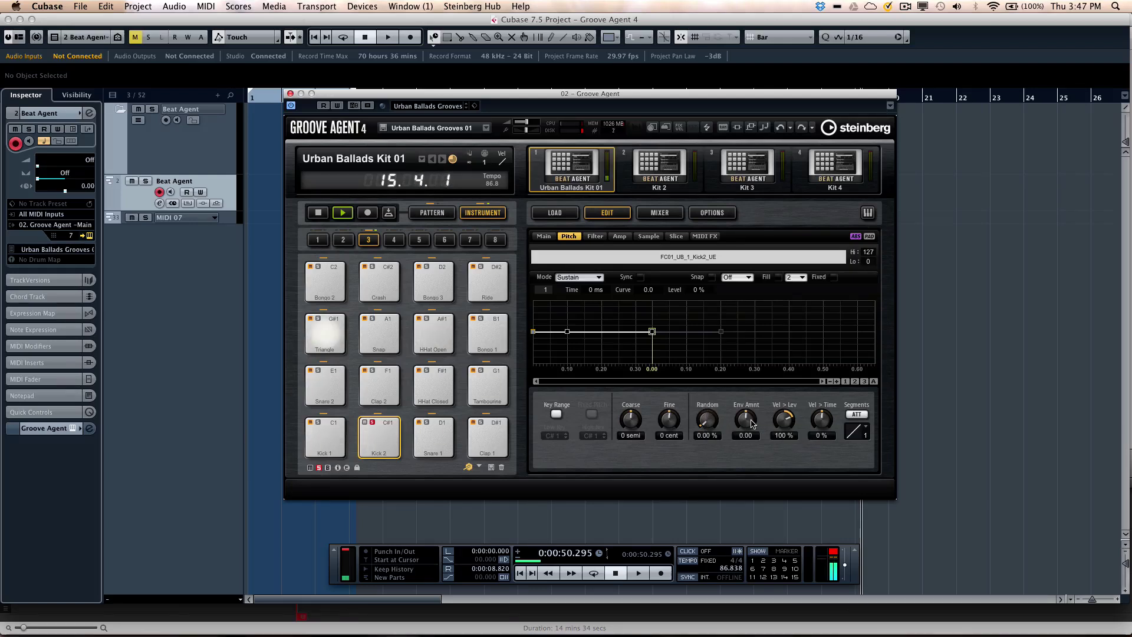
pyautogui.moveTo(752, 423); pyautogui.dragTo(763, 331)
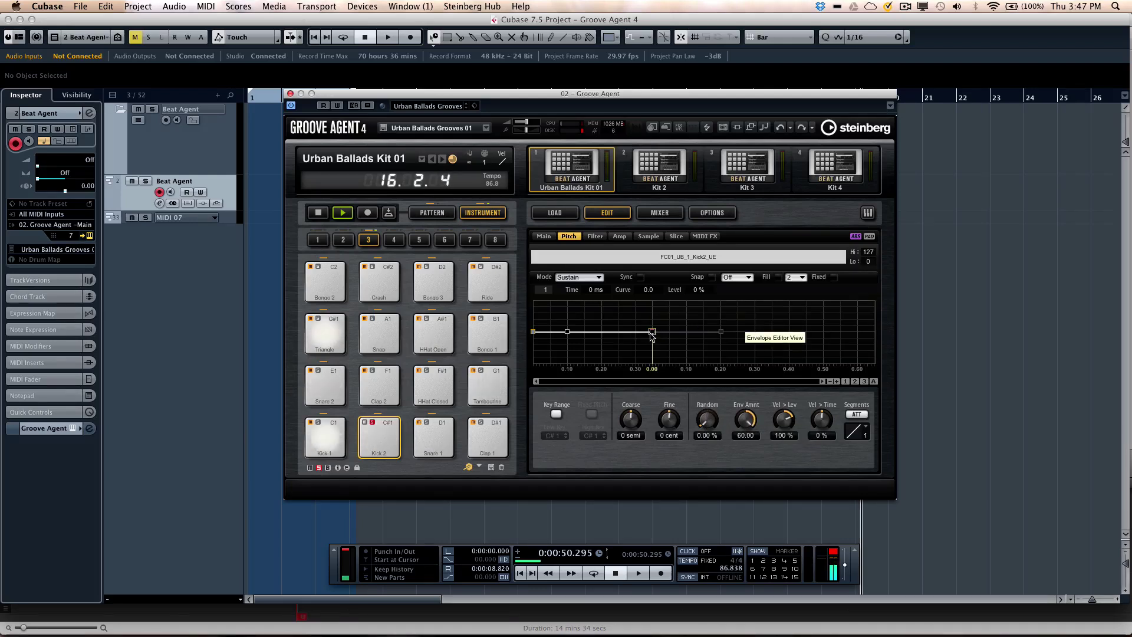
# Step: Shape Kick 2's pitch envelope to dip and rise to about 57% at an 86 ms third node, and unsolo the pad
pyautogui.moveTo(653, 332); pyautogui.dragTo(561, 358)
pyautogui.moveTo(593, 305); pyautogui.dragTo(591, 314)
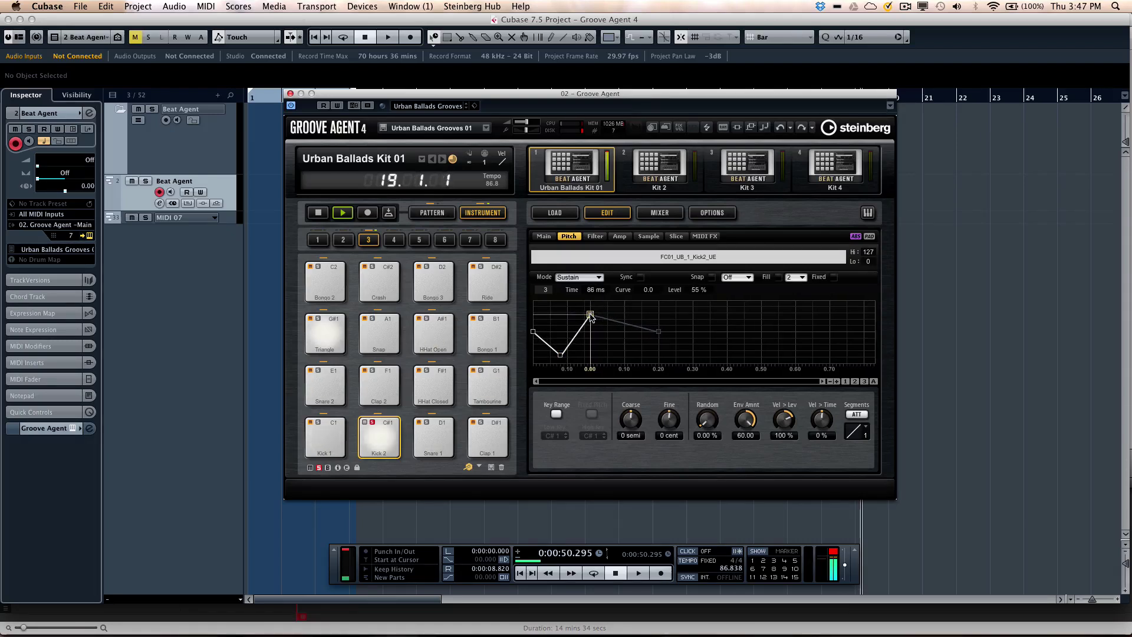
pyautogui.click(372, 424)
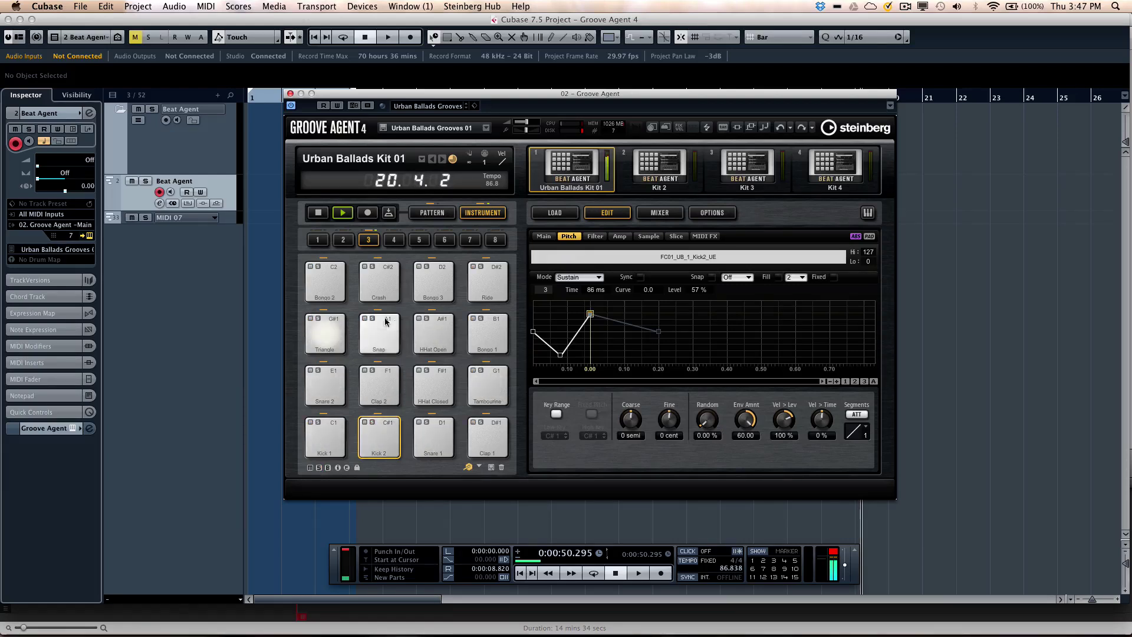
# Step: Set the Triangle pad's random pitch amount to 100%
pyautogui.click(330, 329)
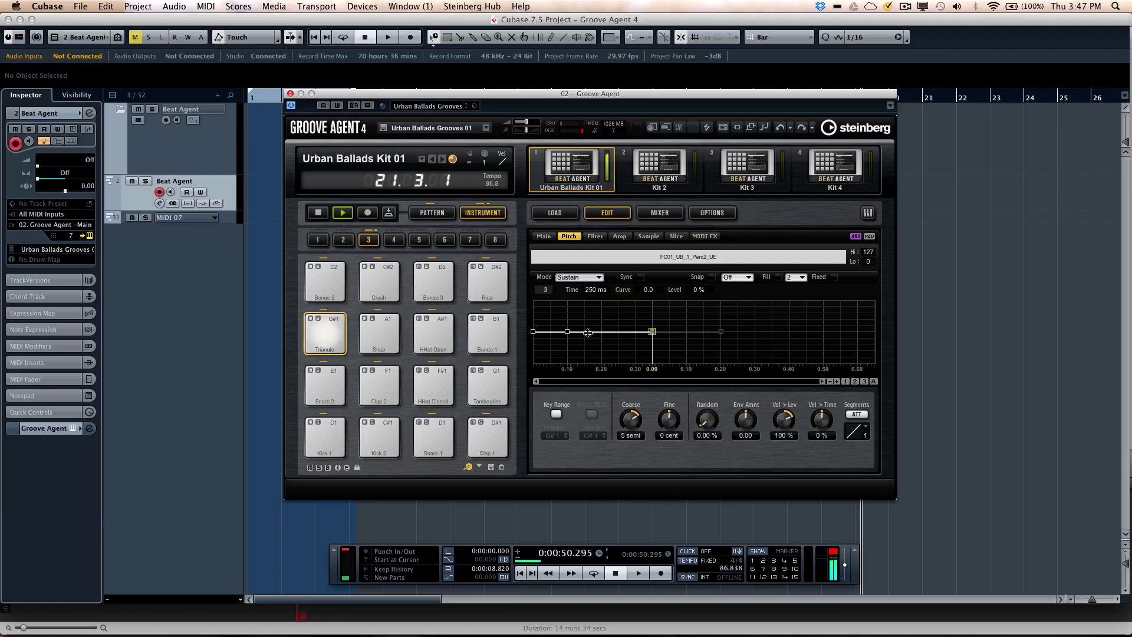
pyautogui.moveTo(707, 420); pyautogui.dragTo(708, 407)
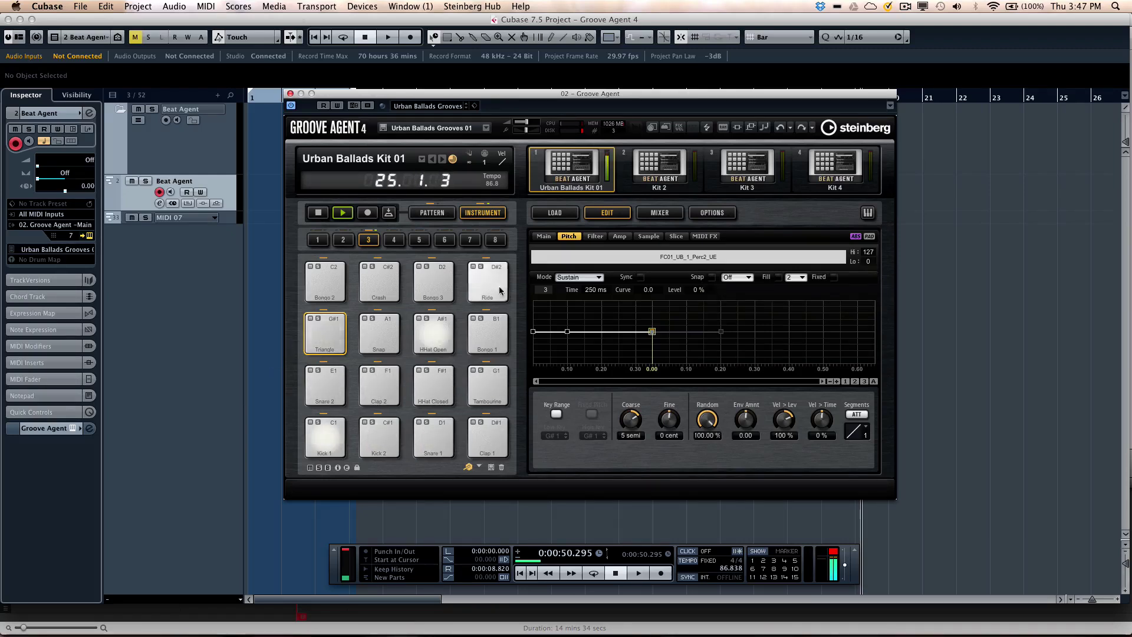
# Step: Try a Classic filter on the soloed HHat Open pad, raising the resonance to 71% and sweeping the cutoff
pyautogui.click(427, 319)
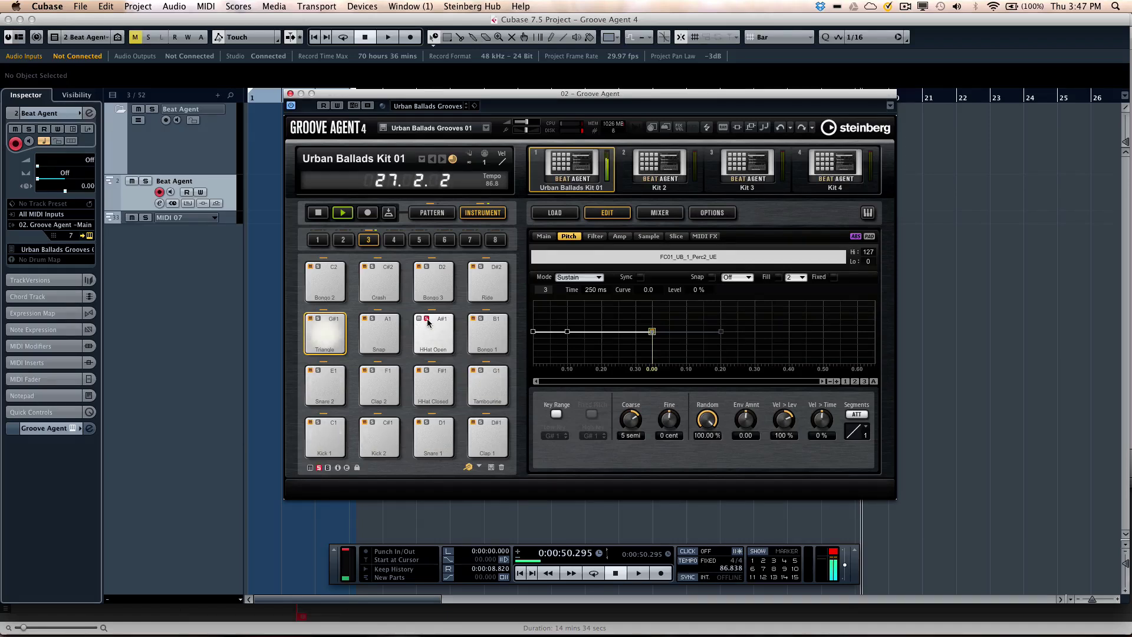
pyautogui.click(593, 238)
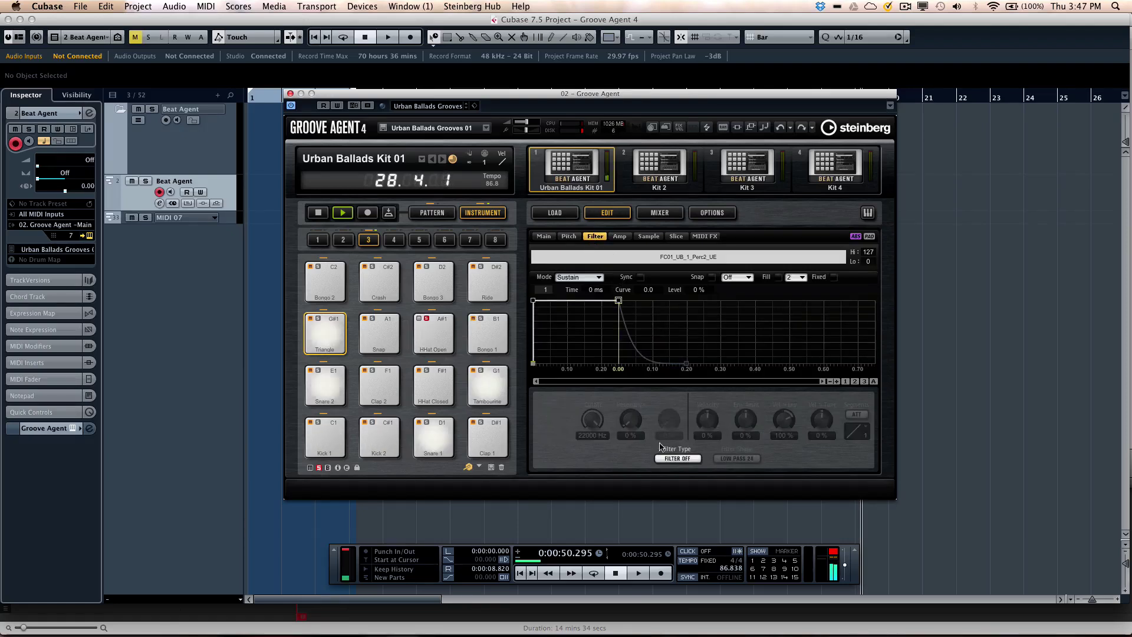
pyautogui.click(432, 331)
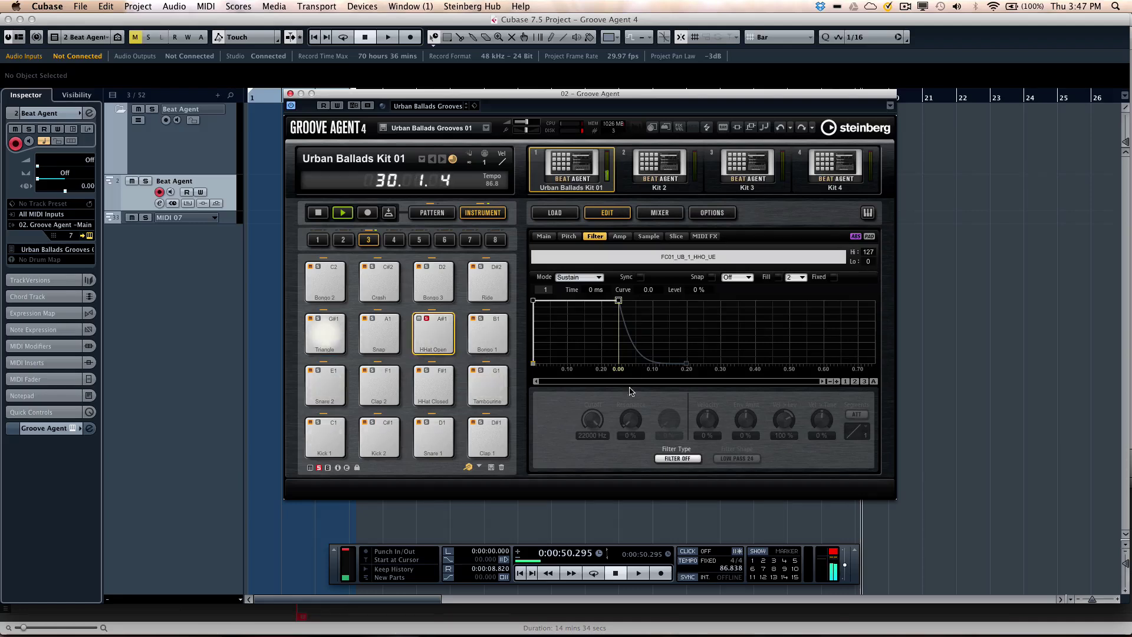
pyautogui.click(682, 459)
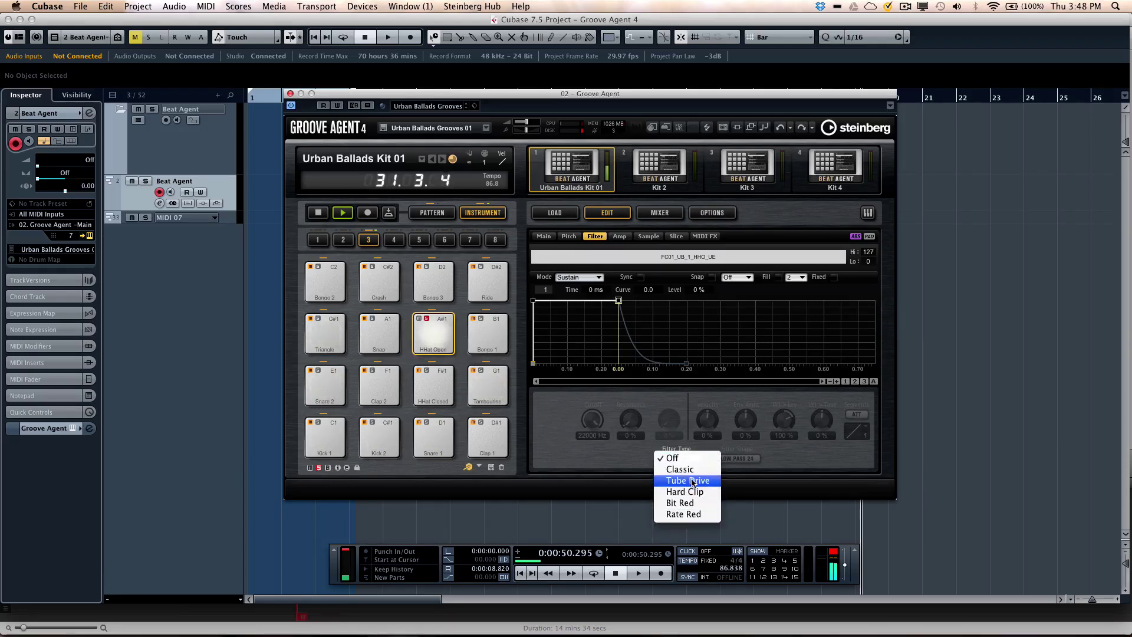
pyautogui.click(692, 473)
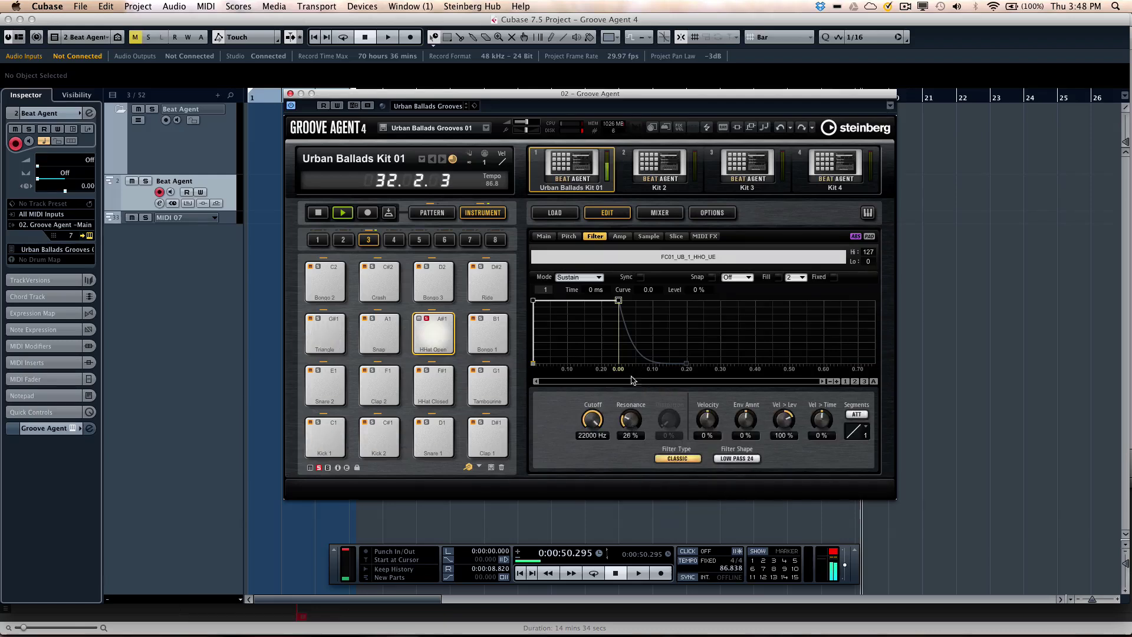
pyautogui.moveTo(593, 420)
pyautogui.mouseDown()
pyautogui.moveTo(593, 464)
pyautogui.moveTo(593, 420)
pyautogui.mouseUp()
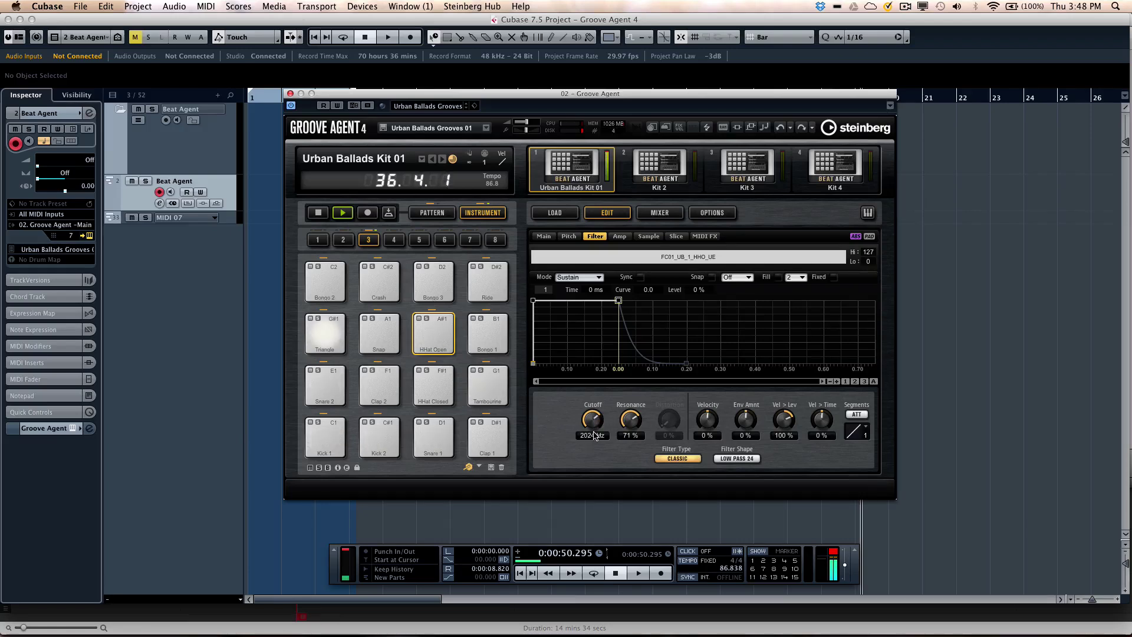
pyautogui.moveTo(594, 435); pyautogui.dragTo(593, 415)
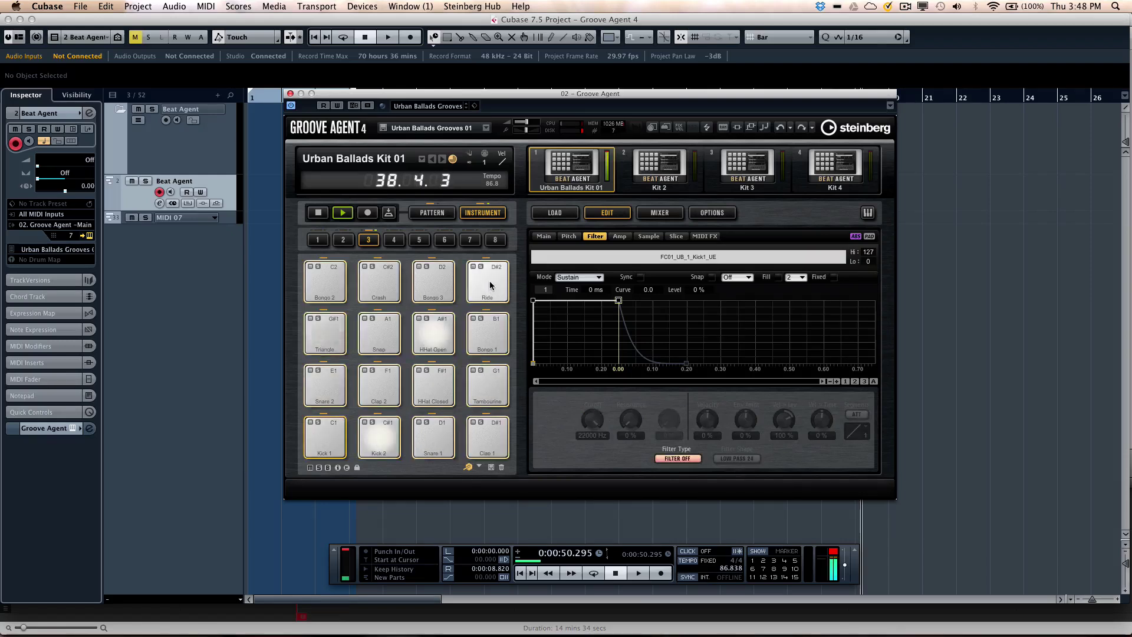
# Step: Try a Classic filter on all pads with 74% resonance and the cutoff swept to about 804 Hz, and turn the filter off
pyautogui.click(667, 458)
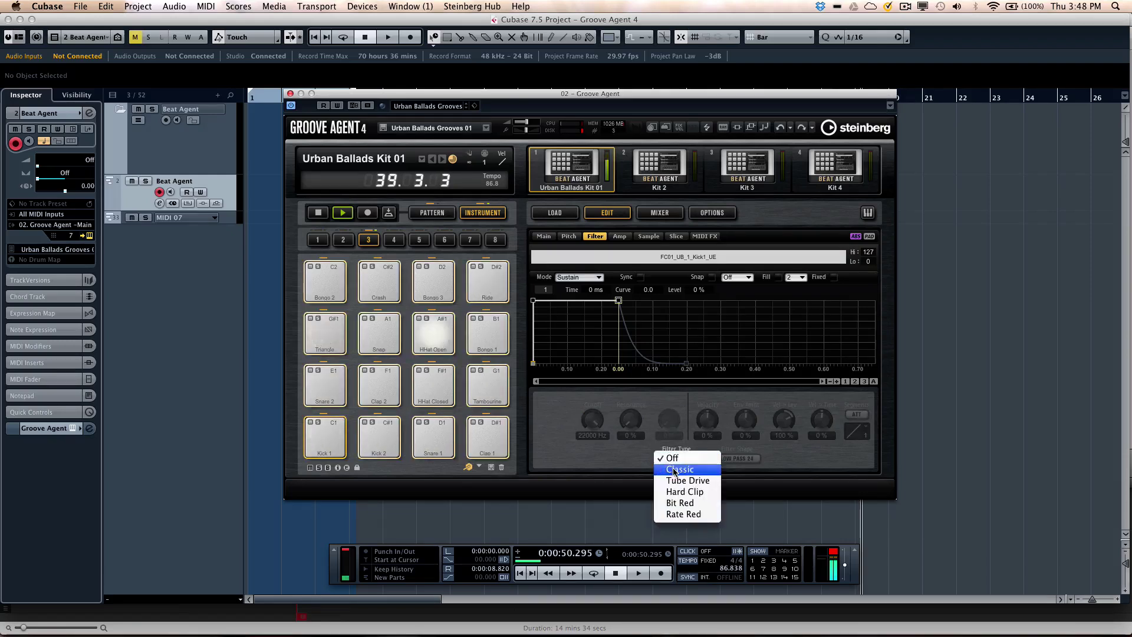
pyautogui.click(673, 470)
pyautogui.moveTo(630, 419); pyautogui.dragTo(617, 349)
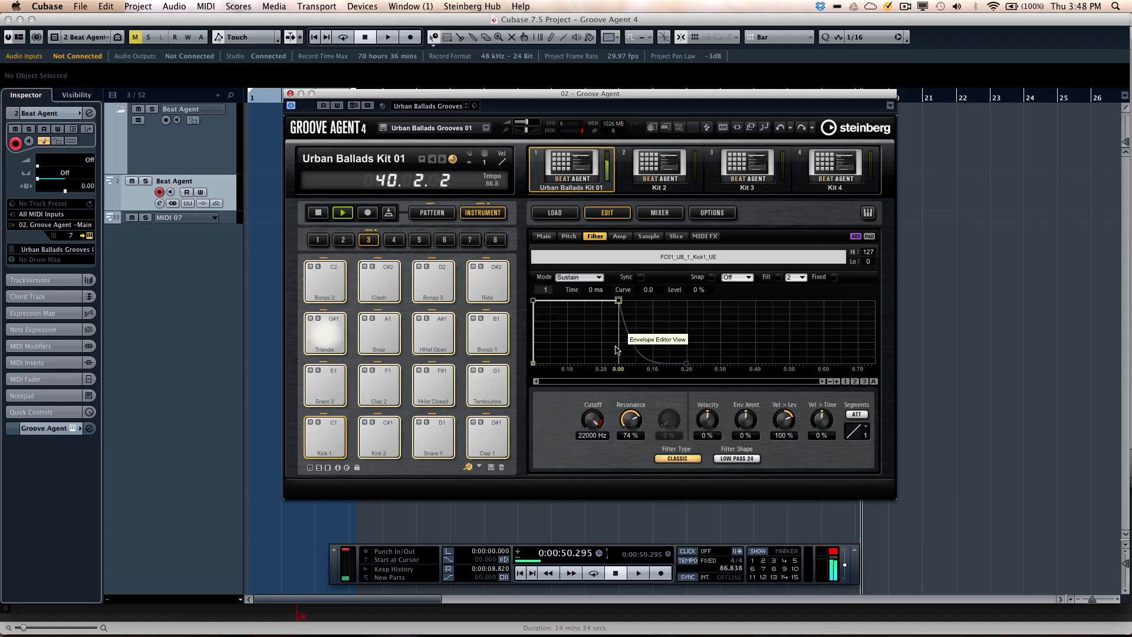
pyautogui.moveTo(596, 415); pyautogui.dragTo(581, 455)
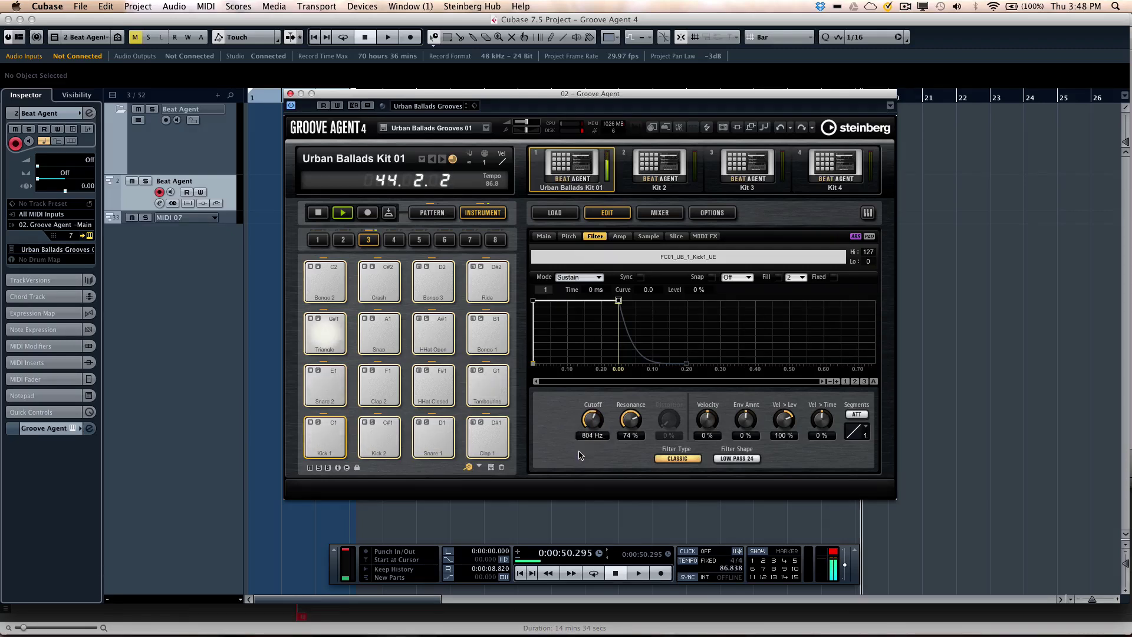
pyautogui.click(670, 457)
pyautogui.click(673, 447)
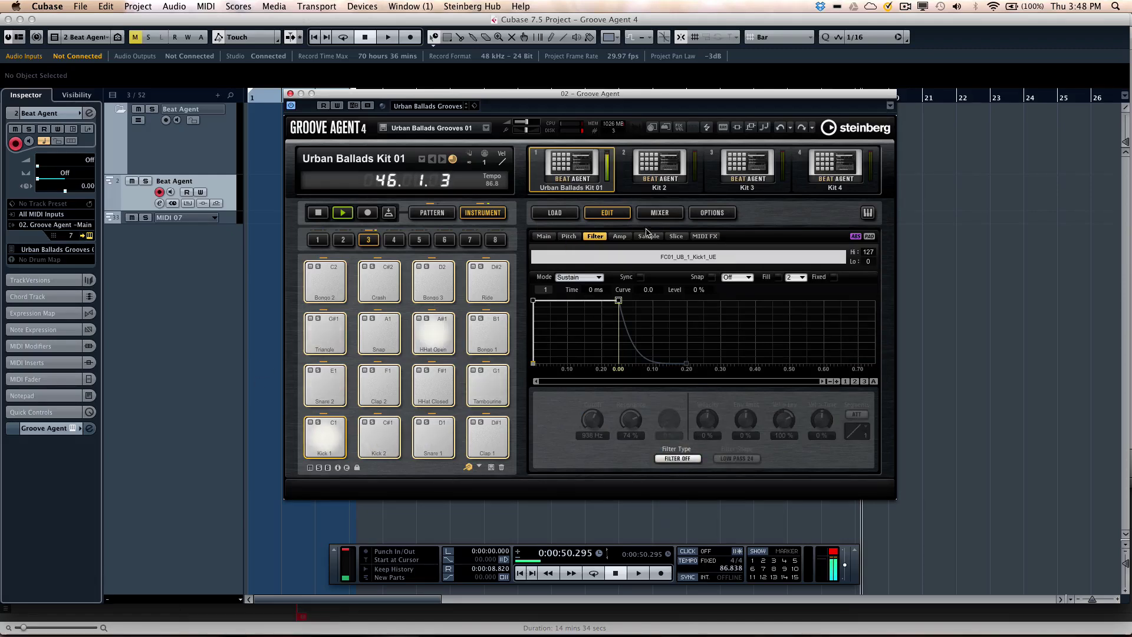
# Step: Look over the pads' amp settings and AUX sends, and the mixer's AUX, Master and Kit channels
pyautogui.click(620, 236)
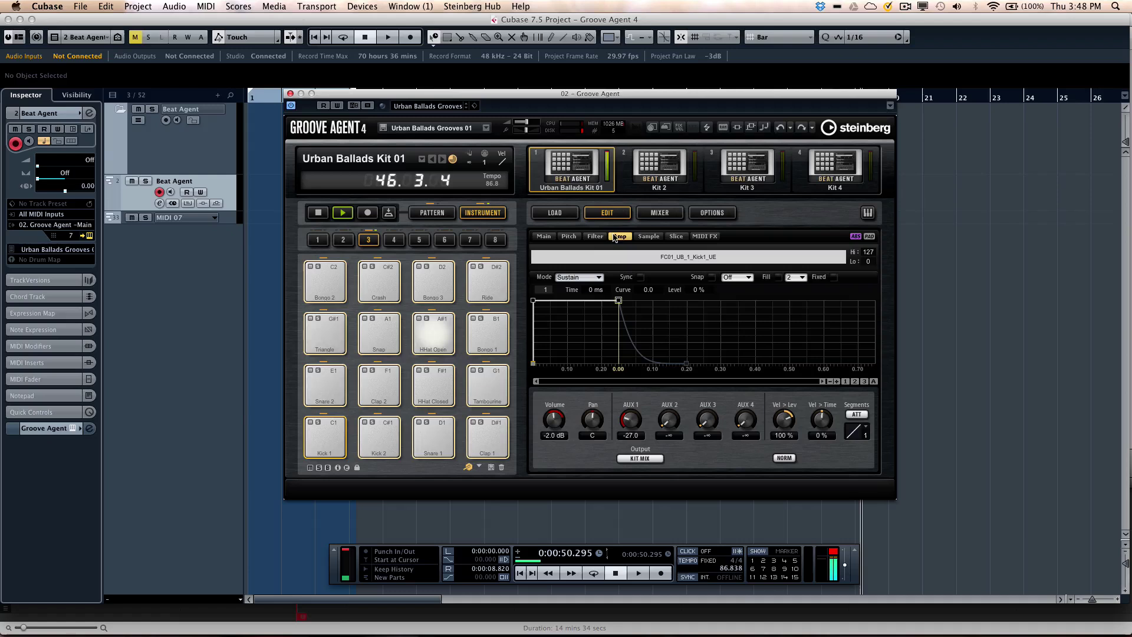
pyautogui.click(661, 214)
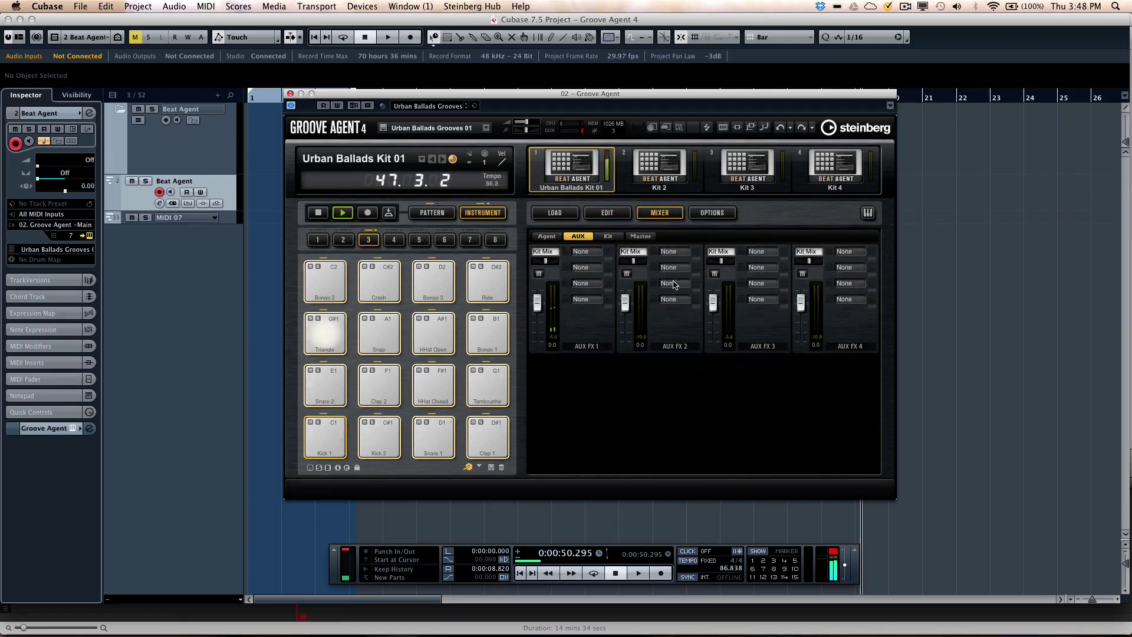
pyautogui.click(640, 236)
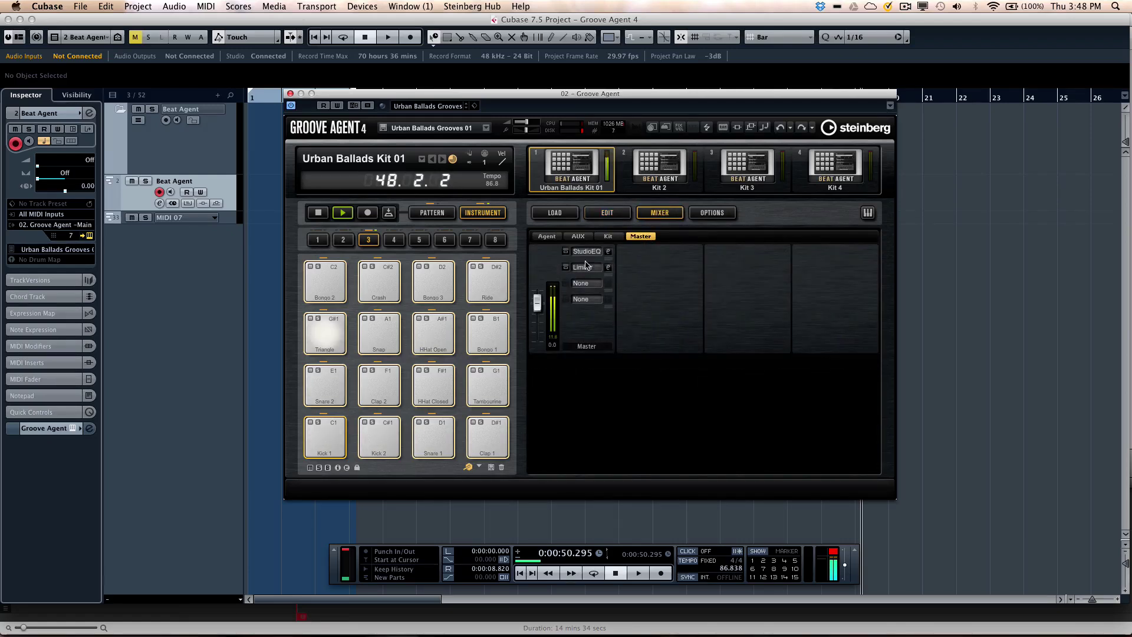
pyautogui.click(609, 236)
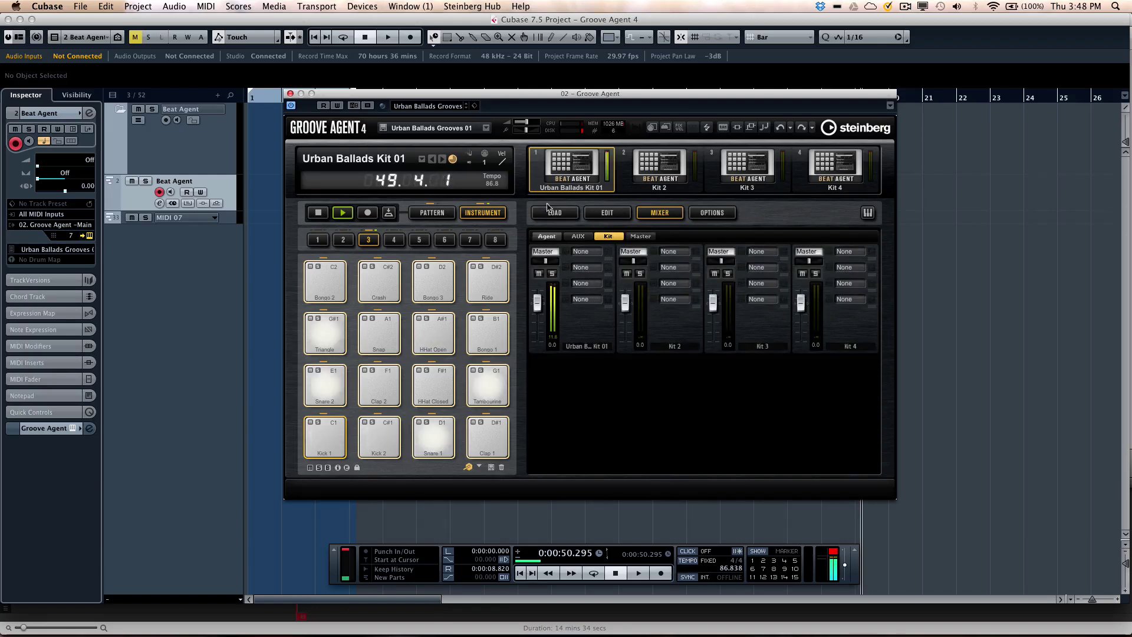
# Step: Insert a Reverb in the first effect slot of the AUX FX 1 channel
pyautogui.click(578, 236)
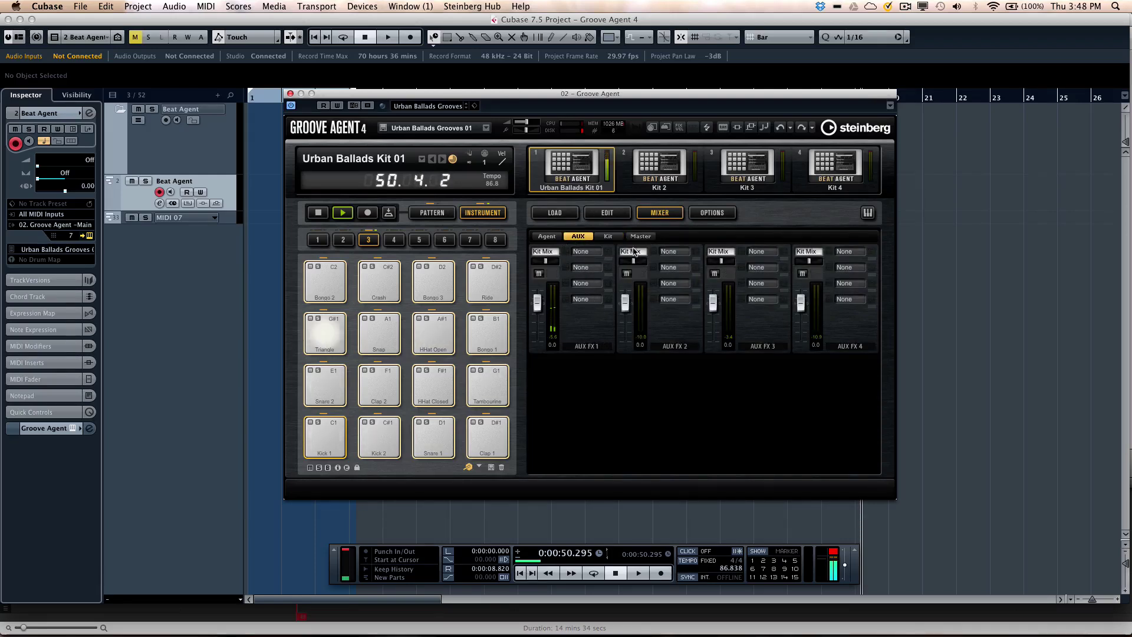
pyautogui.click(581, 252)
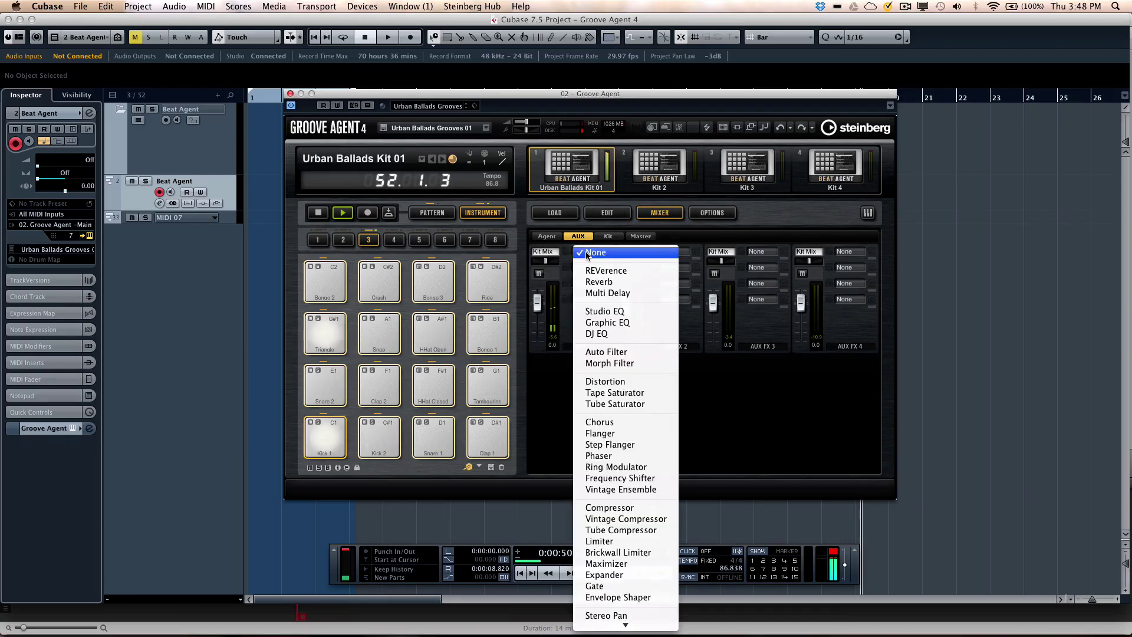
pyautogui.click(606, 284)
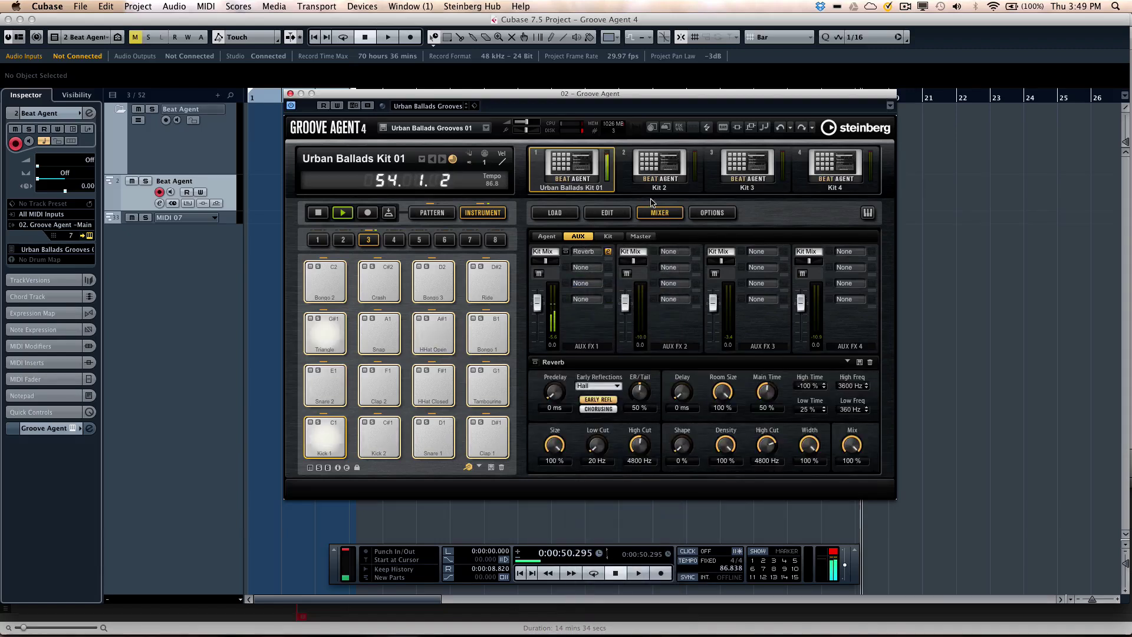
# Step: Solo the Snare 1 pad and raise the selected pads' AUX 1 send to about -0.3
pyautogui.click(427, 423)
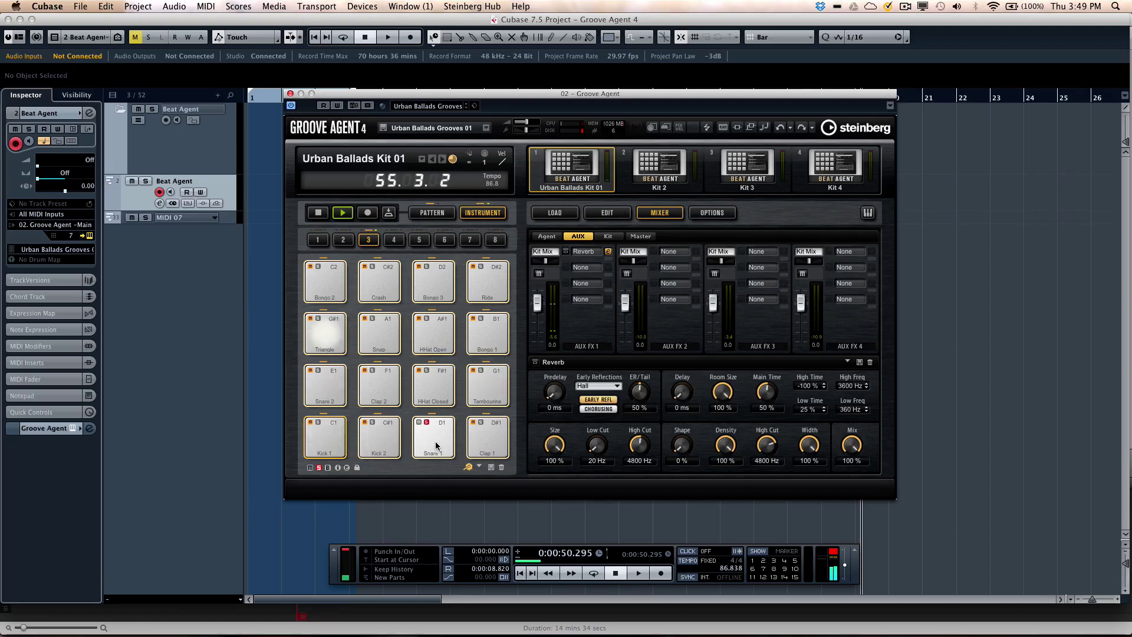
pyautogui.click(608, 212)
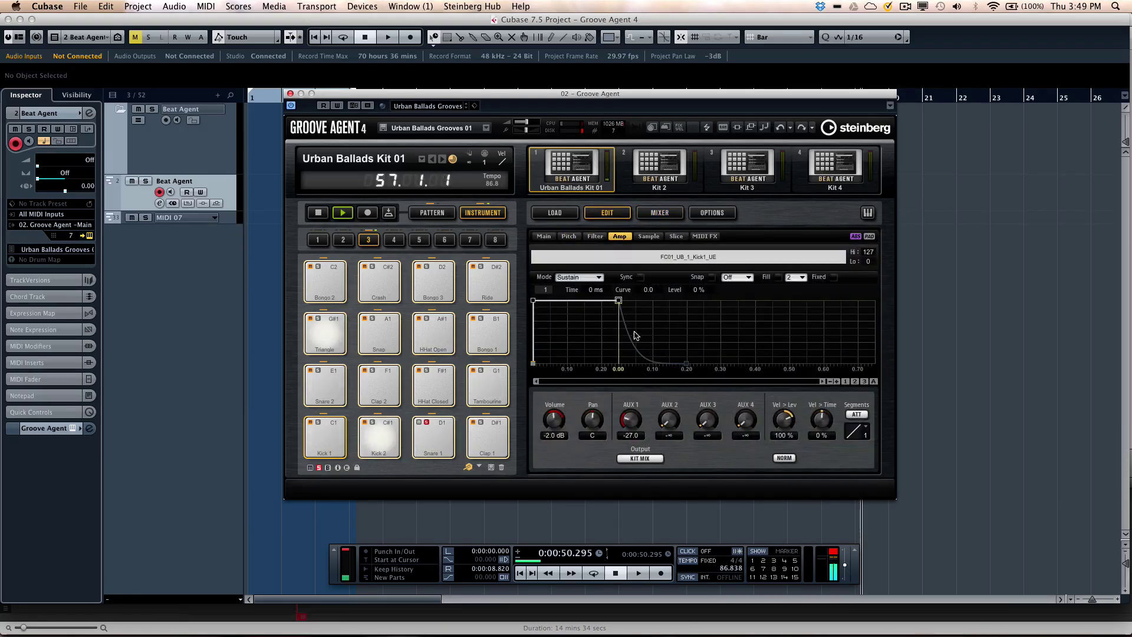
pyautogui.moveTo(633, 405); pyautogui.dragTo(634, 383)
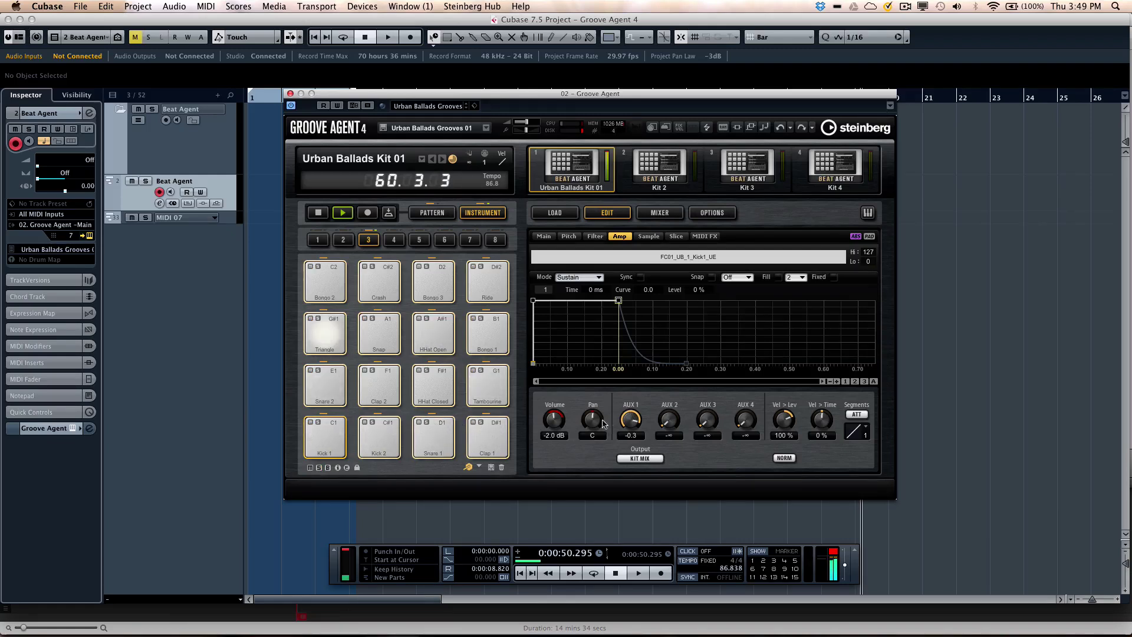
# Step: Turn the selected pads' AUX 1 send all the way down and look over the output routing options
pyautogui.moveTo(620, 420); pyautogui.dragTo(623, 438)
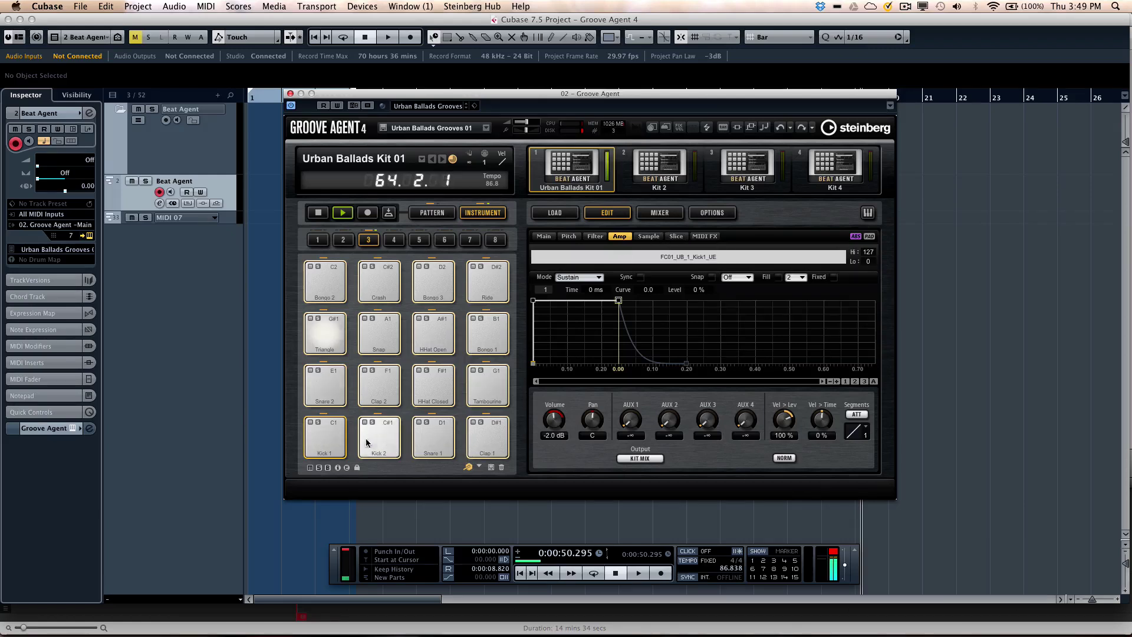
pyautogui.click(651, 458)
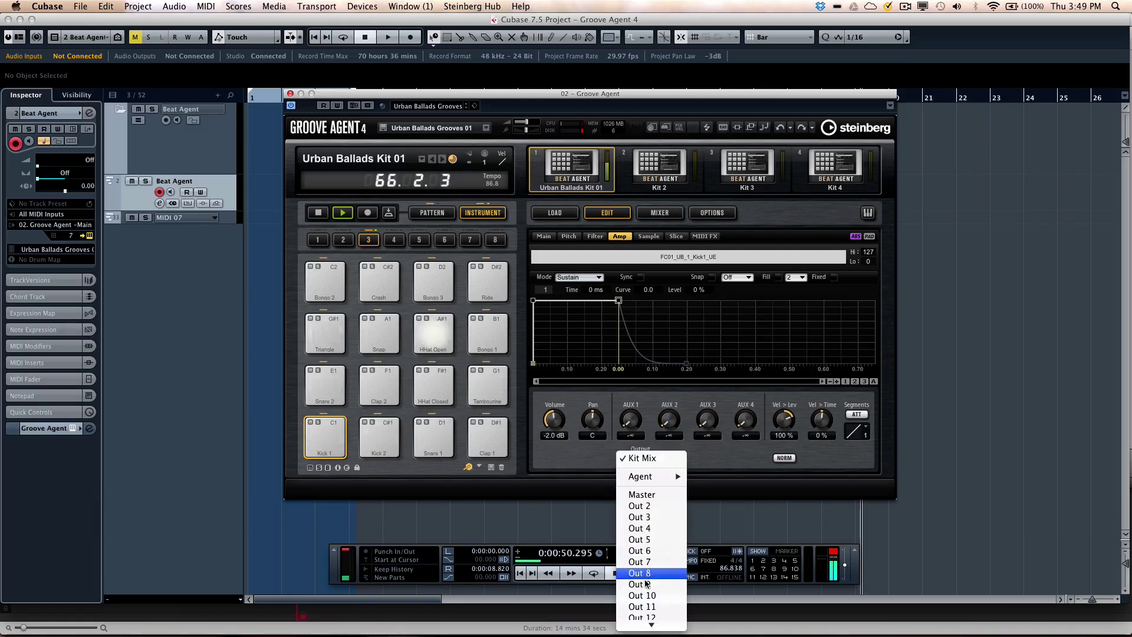
pyautogui.moveTo(656, 441)
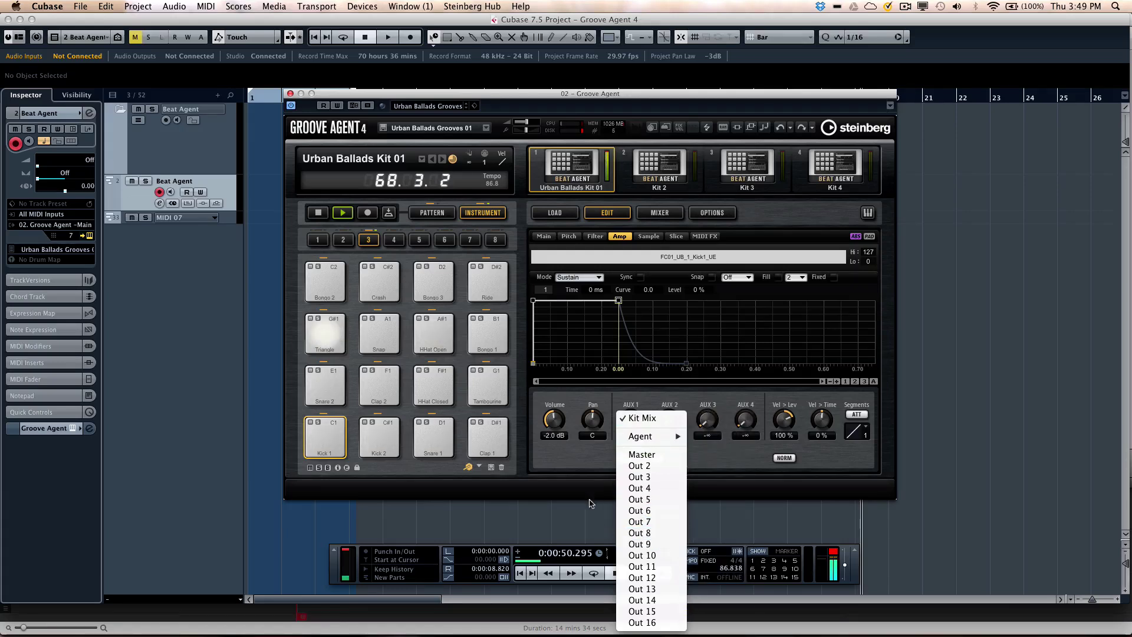
pyautogui.click(671, 216)
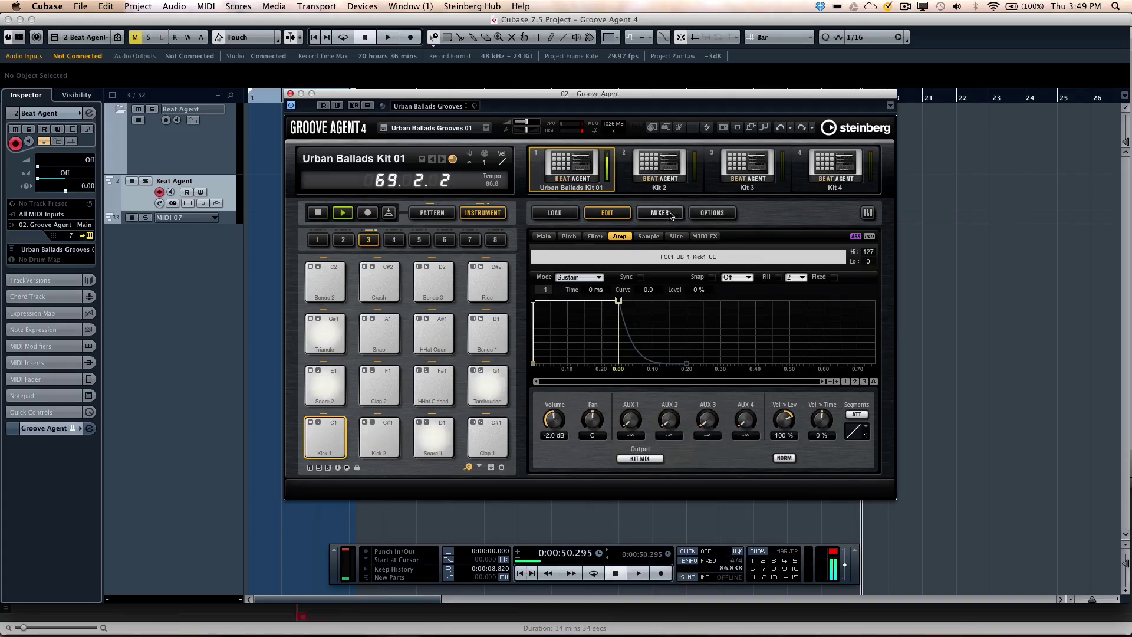
# Step: Activate the rudiments in the Snare 1 pad's MIDI FX with the Flam type and tempo sync on
pyautogui.click(713, 237)
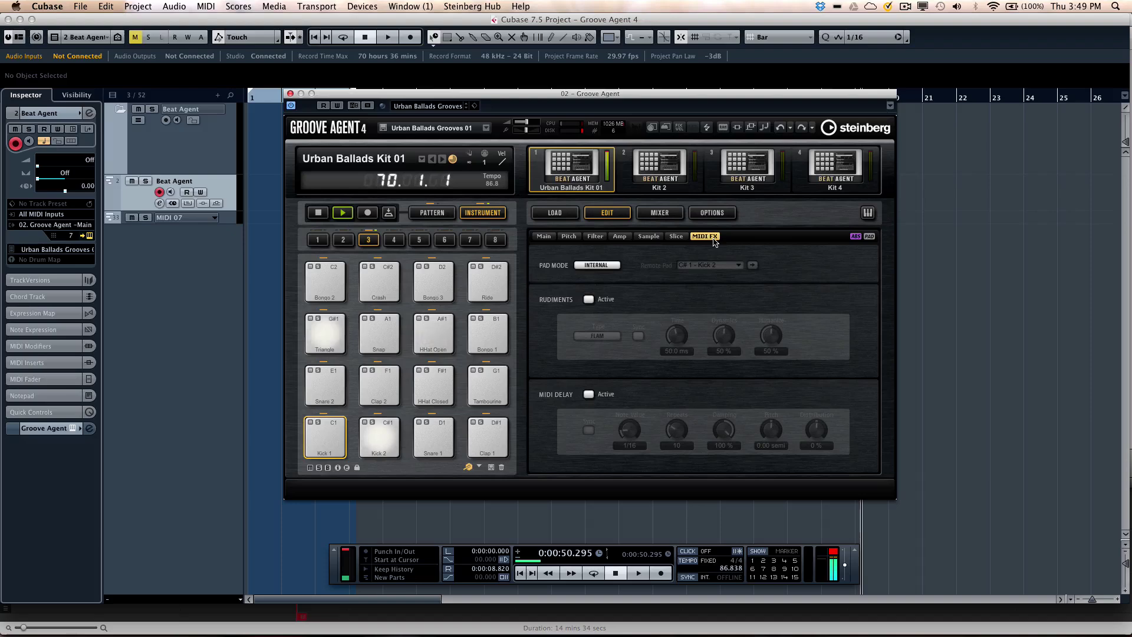
pyautogui.click(437, 437)
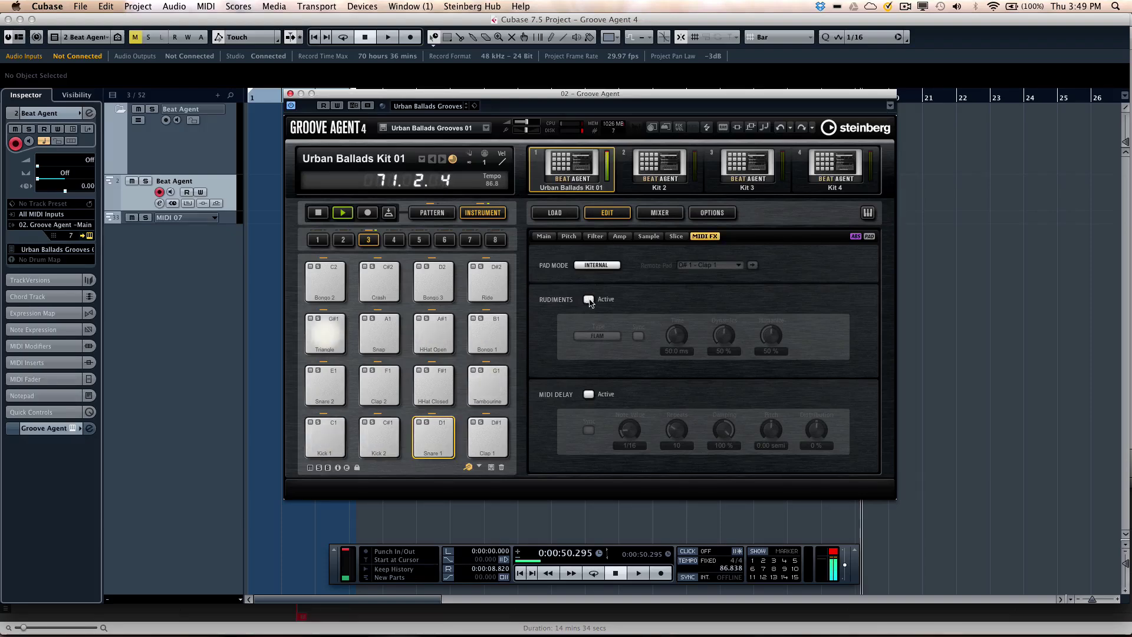
pyautogui.click(589, 299)
pyautogui.click(638, 336)
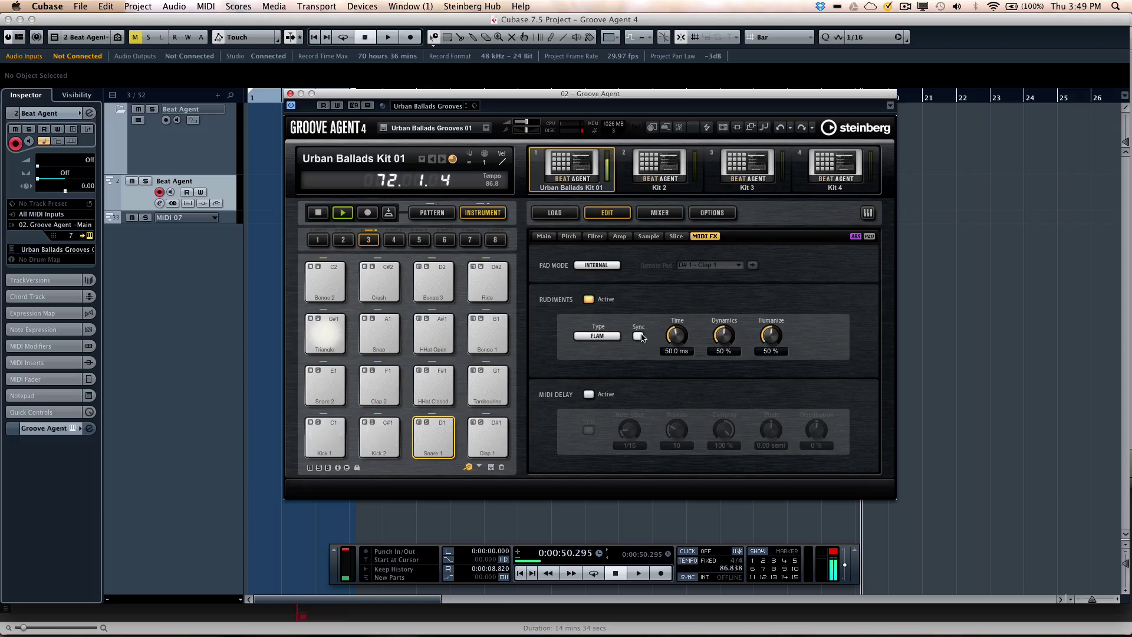
pyautogui.click(638, 336)
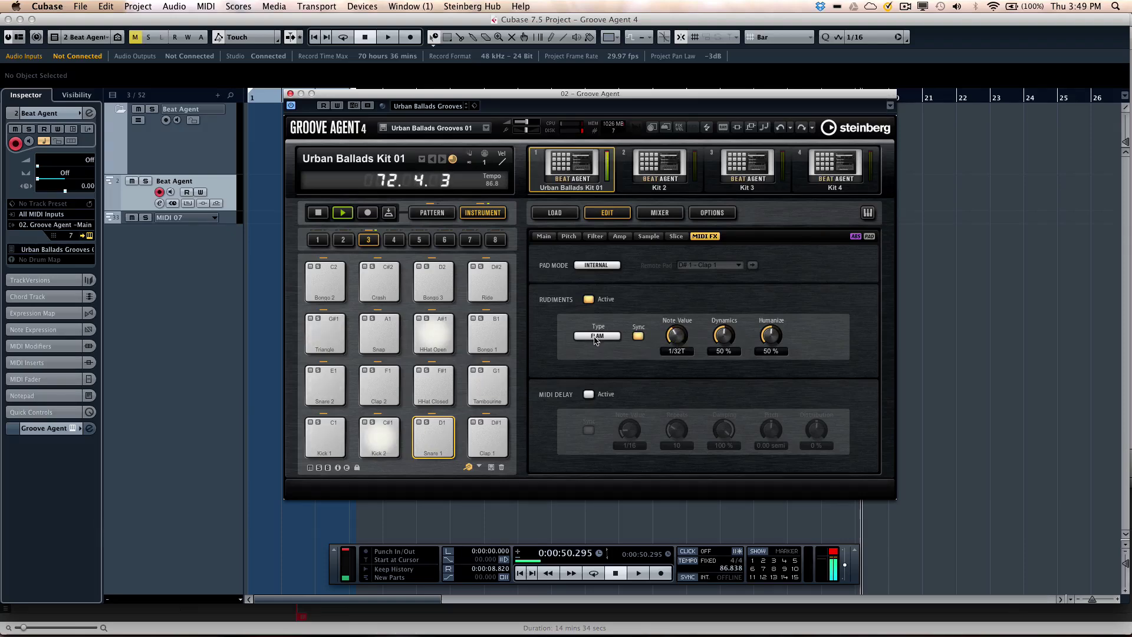
# Step: Try the Drag and Ruff rudiment types on Snare 1, with tempo sync switched on for Ruff
pyautogui.click(598, 335)
pyautogui.click(600, 344)
pyautogui.click(598, 335)
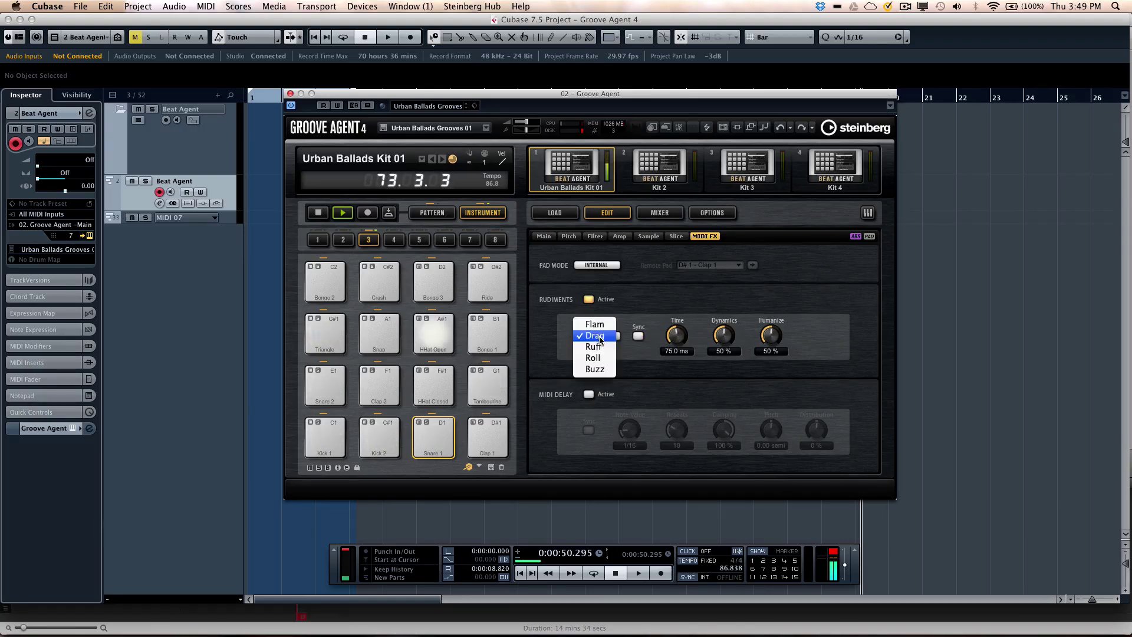
pyautogui.click(600, 348)
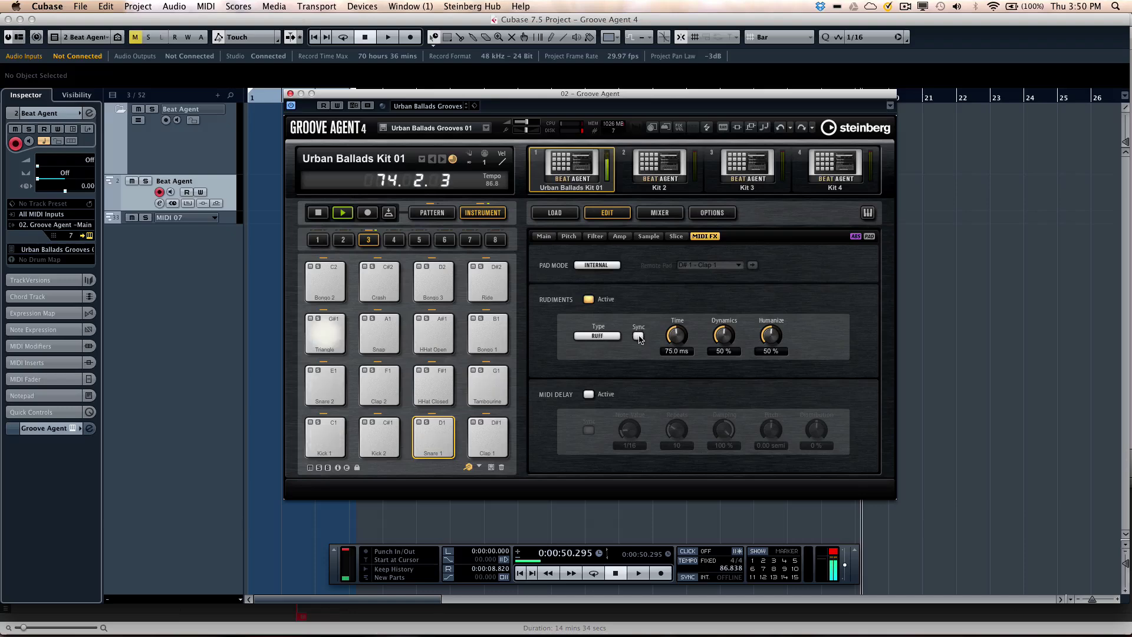
pyautogui.click(634, 336)
pyautogui.click(637, 336)
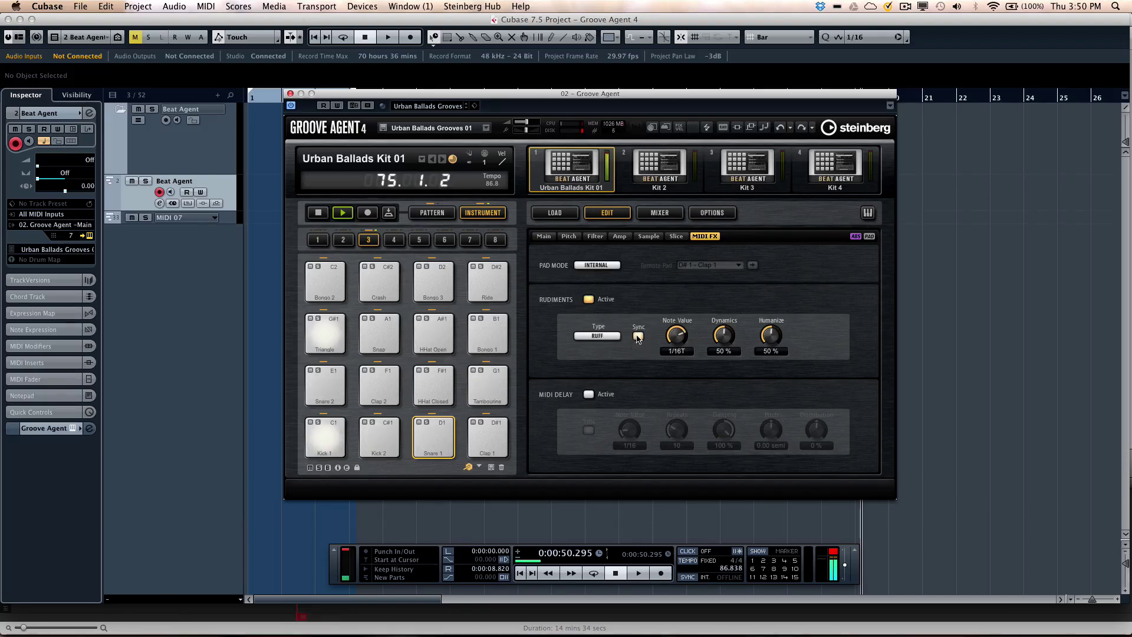
# Step: Try the Roll and Buzz rudiment types on Snare 1 and deactivate the rudiments
pyautogui.click(598, 336)
pyautogui.click(600, 348)
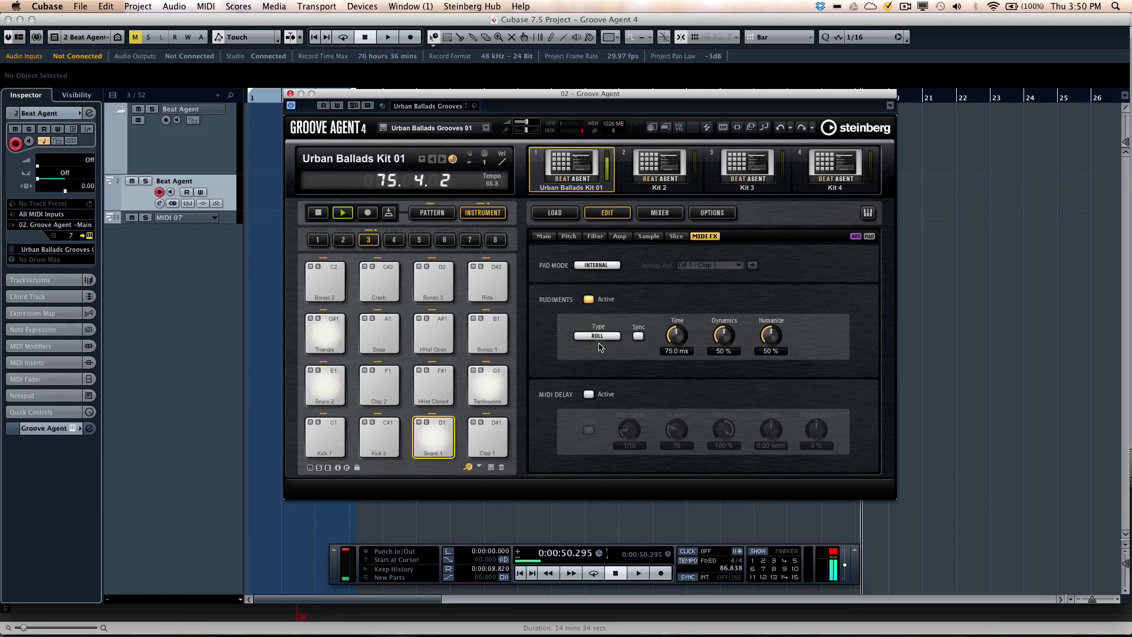
pyautogui.click(599, 336)
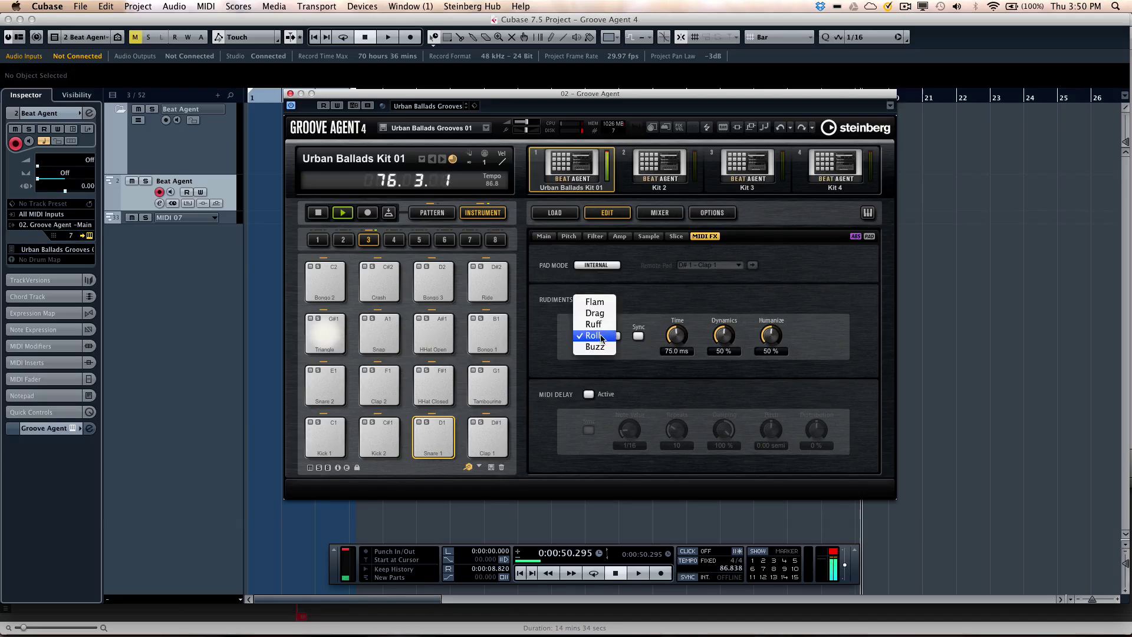
pyautogui.click(598, 347)
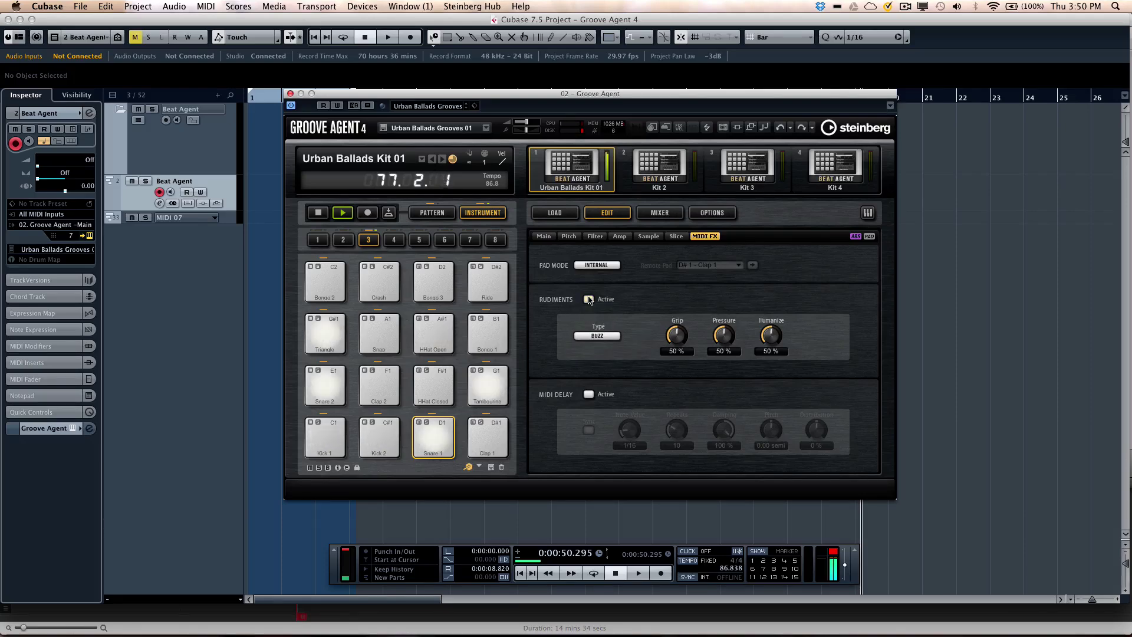
pyautogui.click(589, 299)
# Step: Try a MIDI Delay on Snare 1 with 12 repeats, -29% damping and 1.50 semitones of pitch, and switch it off
pyautogui.click(589, 394)
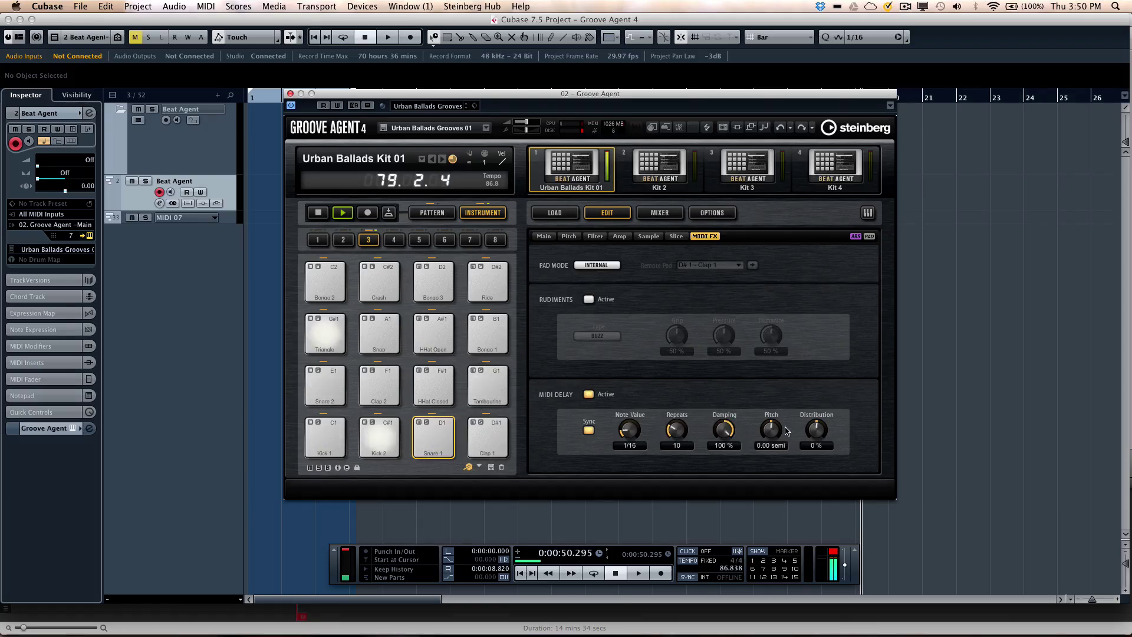
pyautogui.moveTo(773, 388)
pyautogui.mouseDown()
pyautogui.moveTo(770, 371)
pyautogui.moveTo(760, 380)
pyautogui.mouseUp()
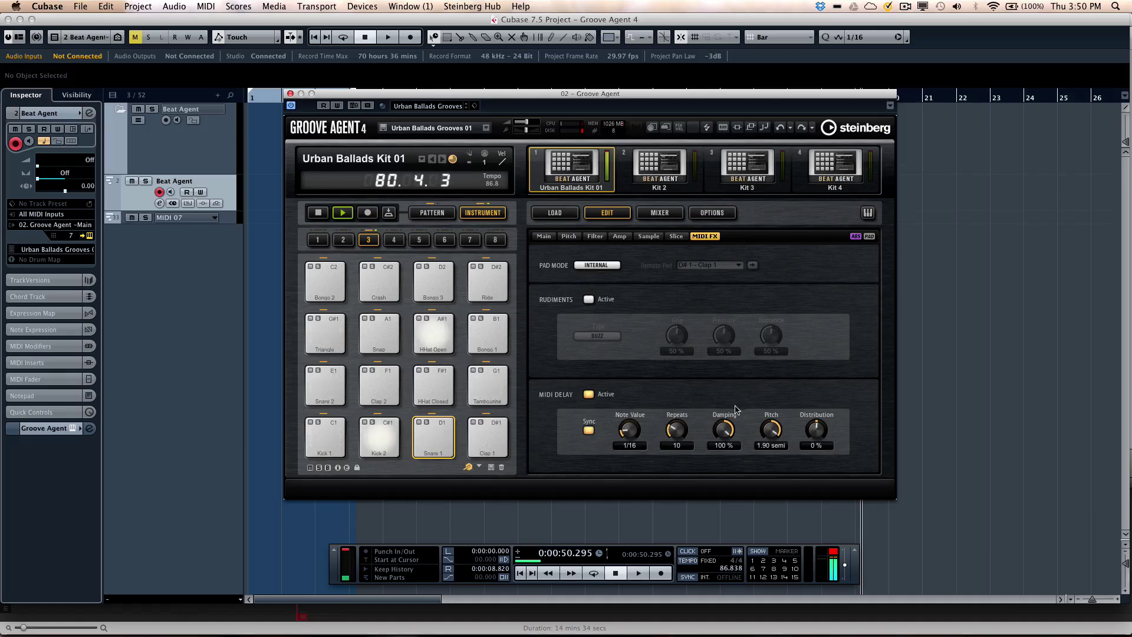
pyautogui.moveTo(724, 429); pyautogui.dragTo(711, 541)
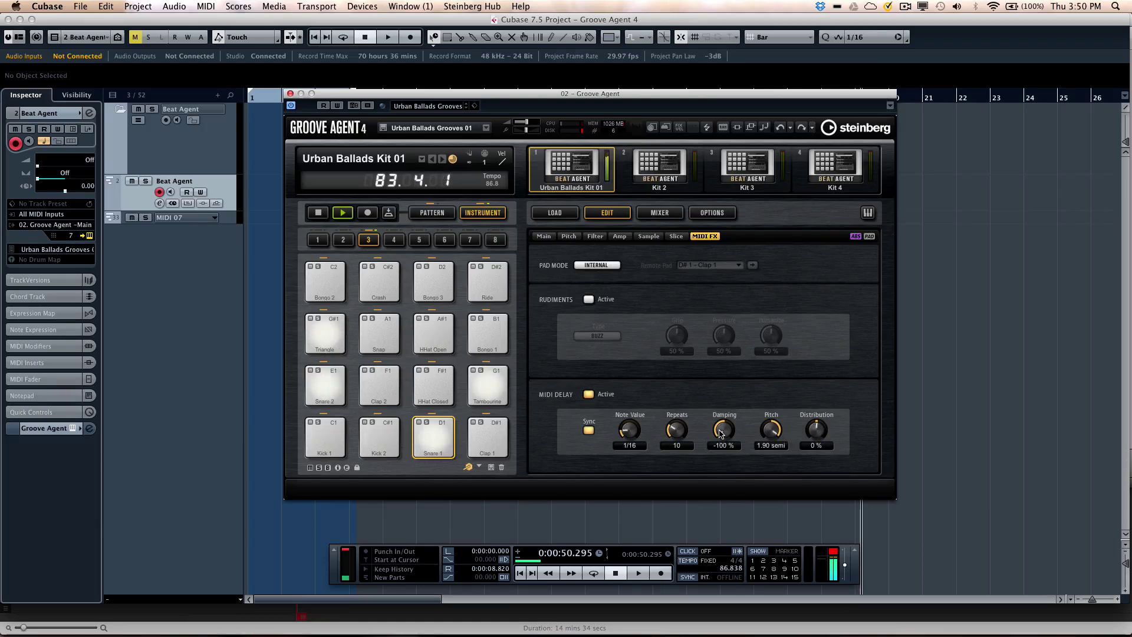
pyautogui.moveTo(724, 429); pyautogui.dragTo(776, 443)
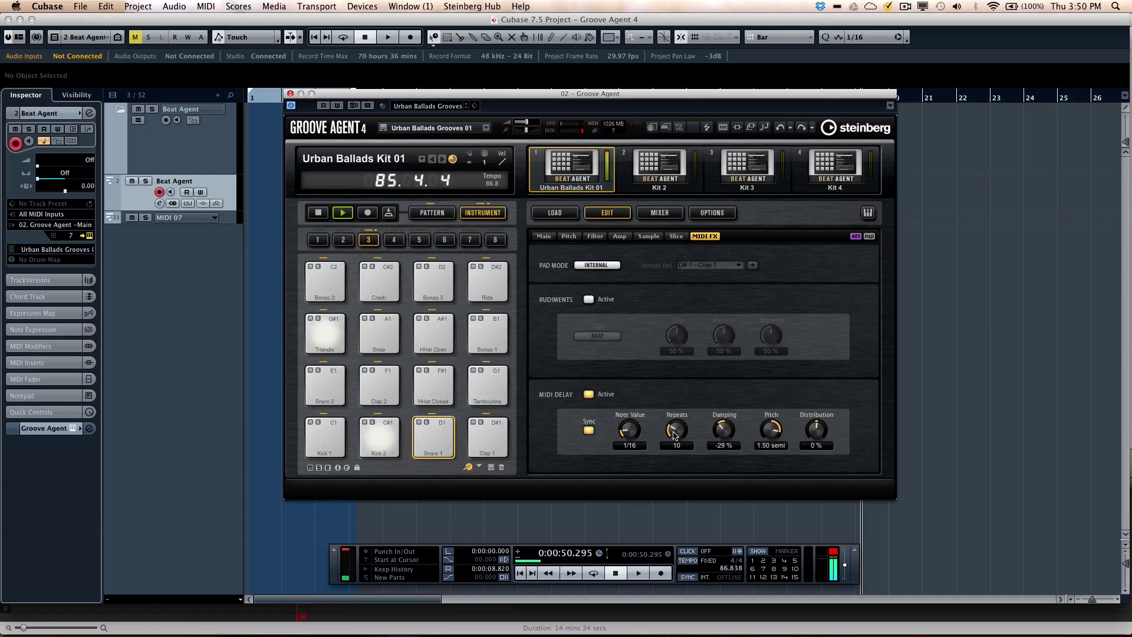
pyautogui.moveTo(672, 432); pyautogui.dragTo(627, 436)
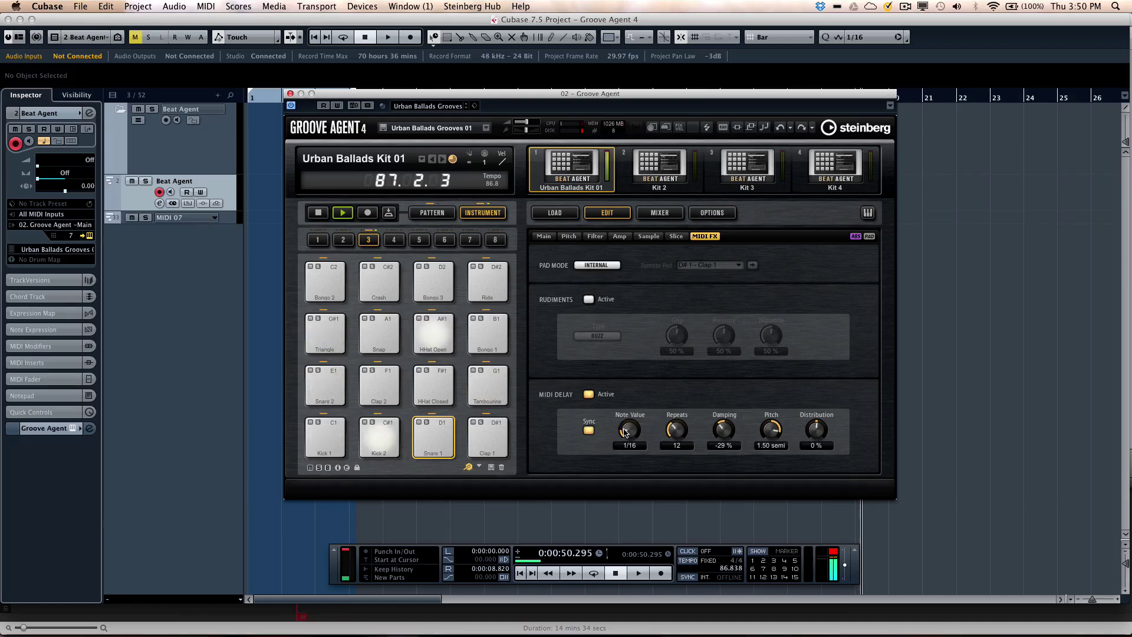
pyautogui.click(589, 394)
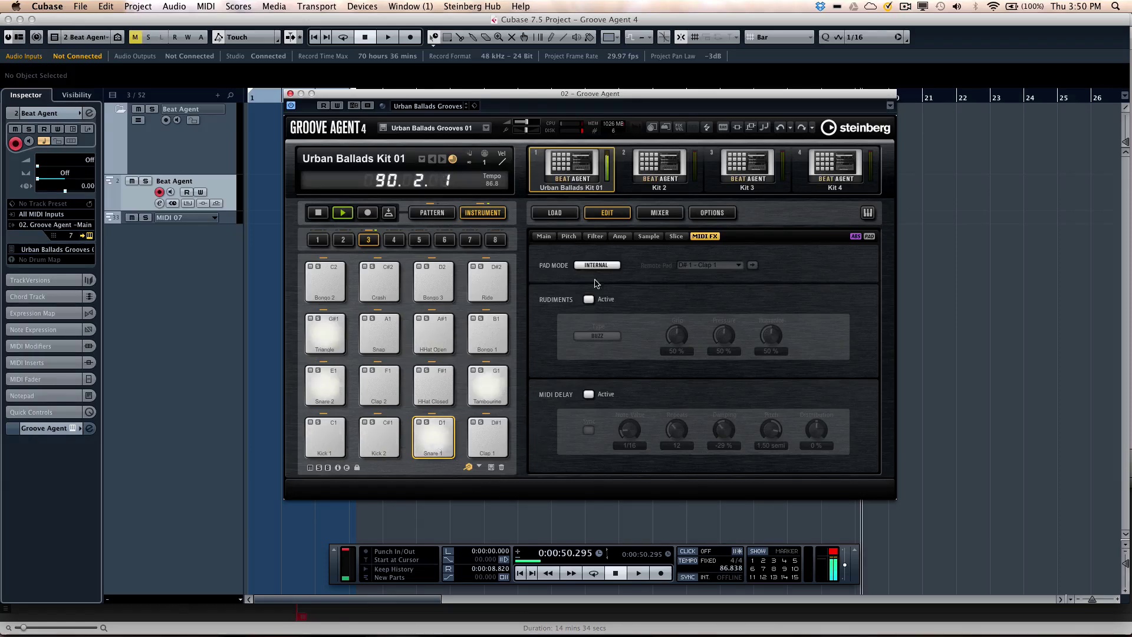
# Step: Look over the sample browser's media locations and audition the four Kit 01 snare samples
pyautogui.click(558, 216)
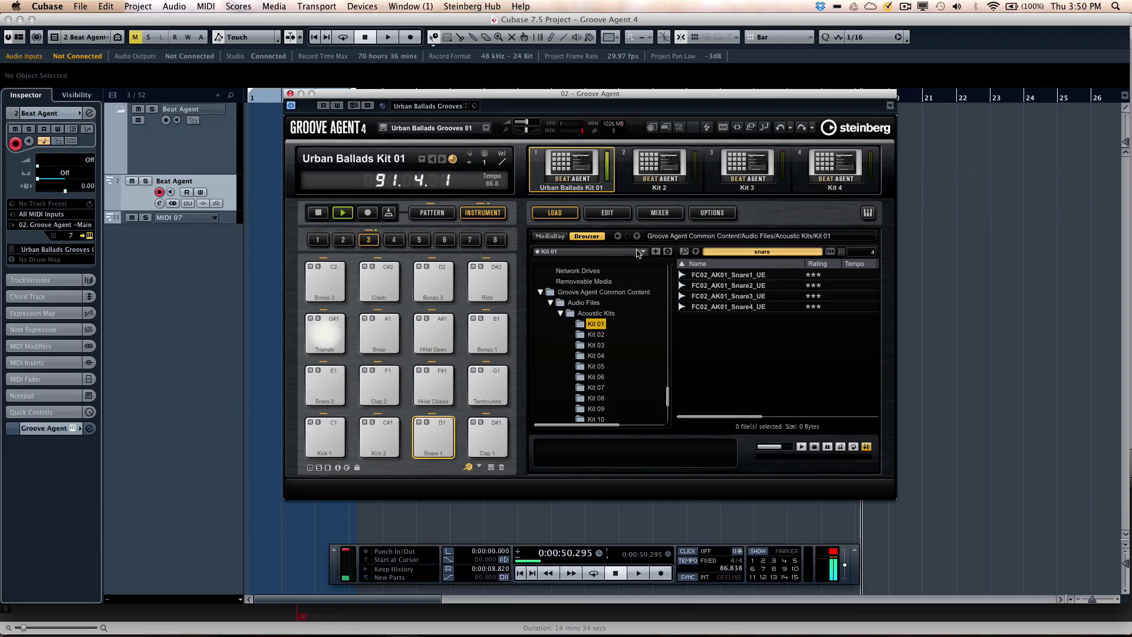
pyautogui.click(608, 250)
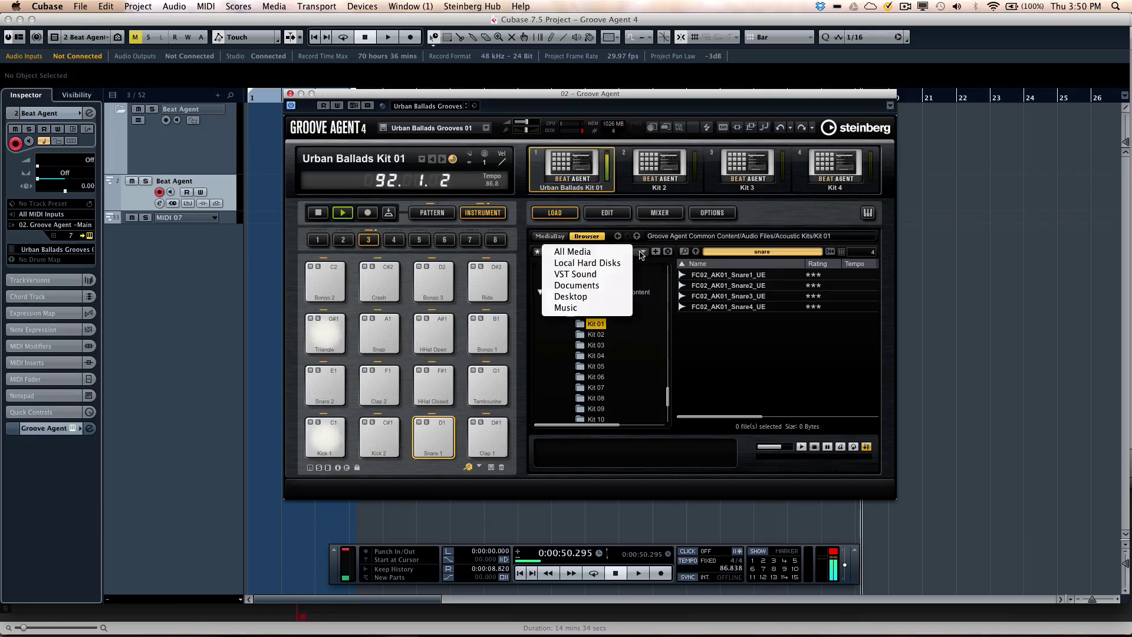
pyautogui.click(744, 339)
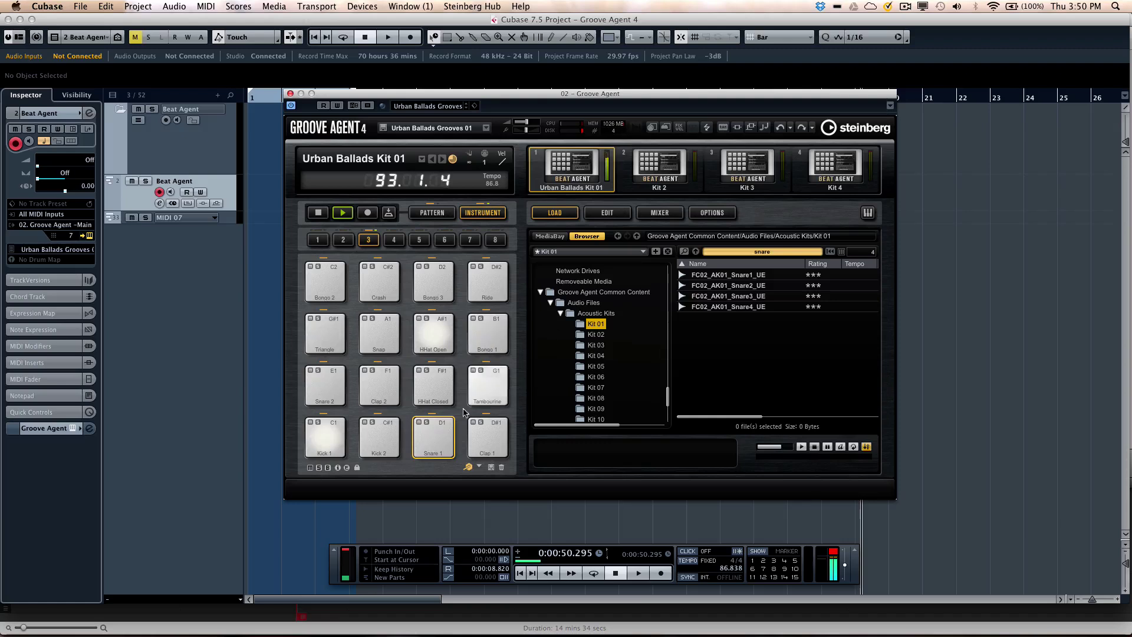
pyautogui.click(724, 277)
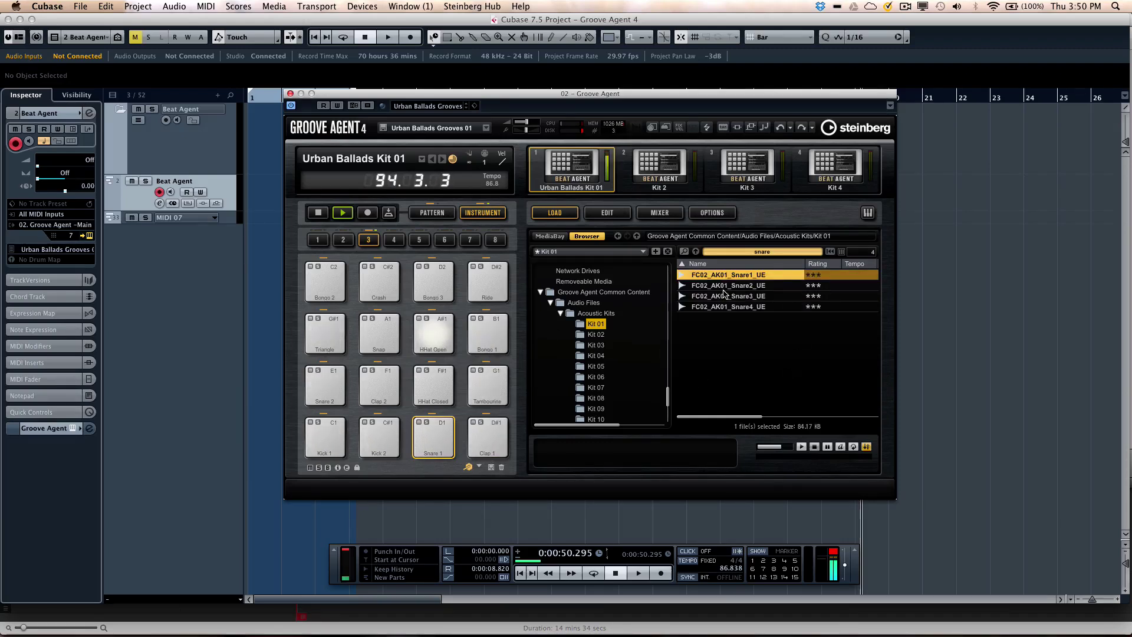
pyautogui.click(725, 287)
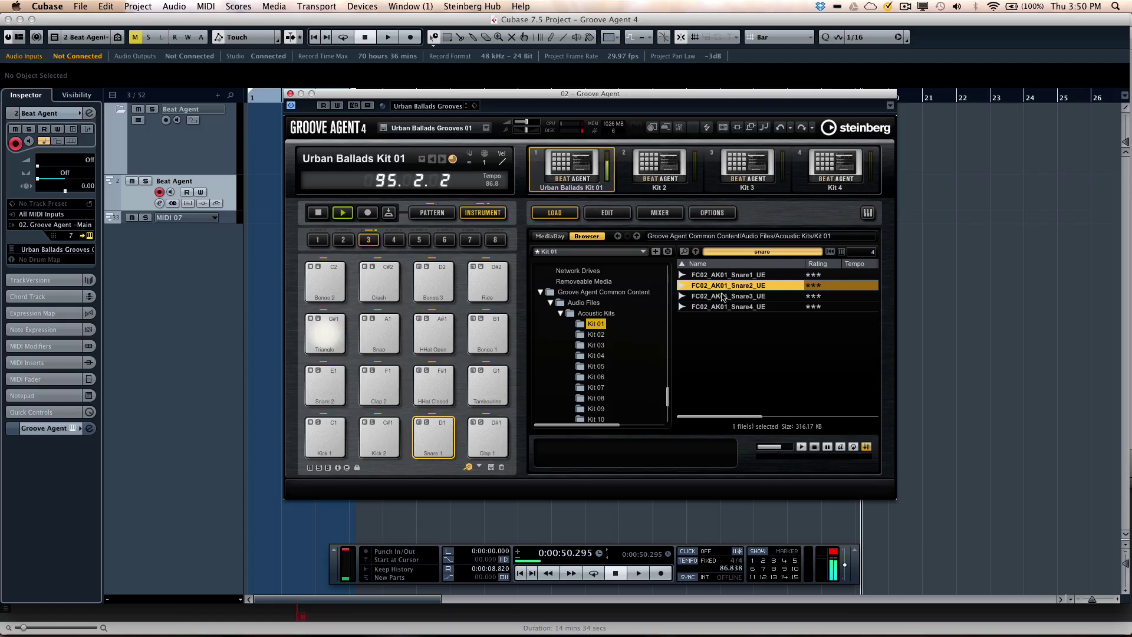
pyautogui.click(722, 297)
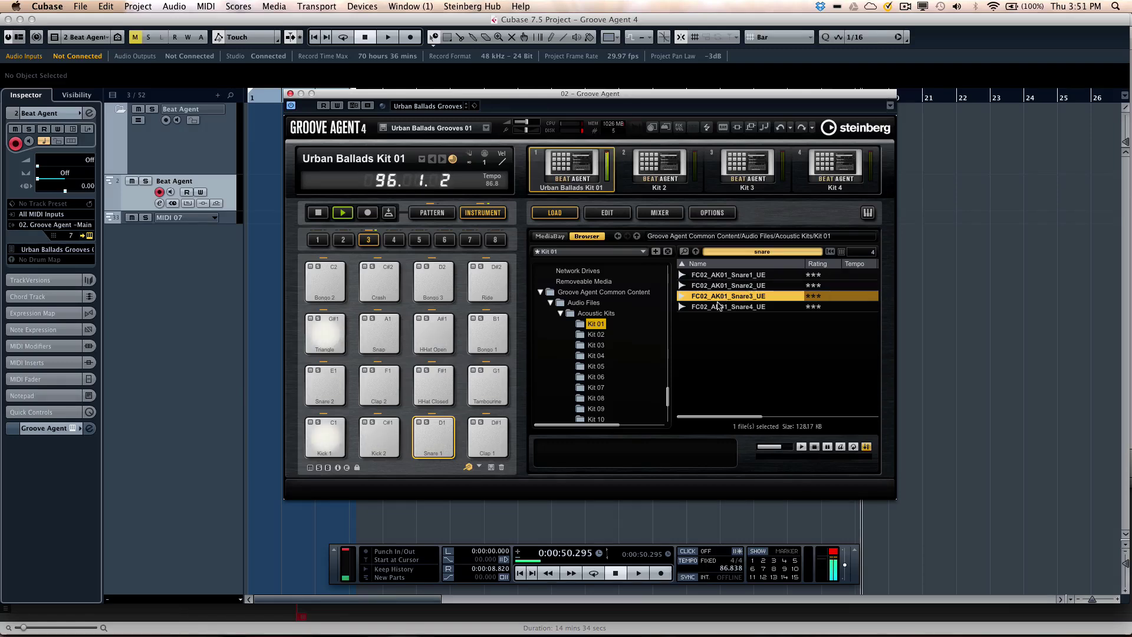
pyautogui.click(710, 308)
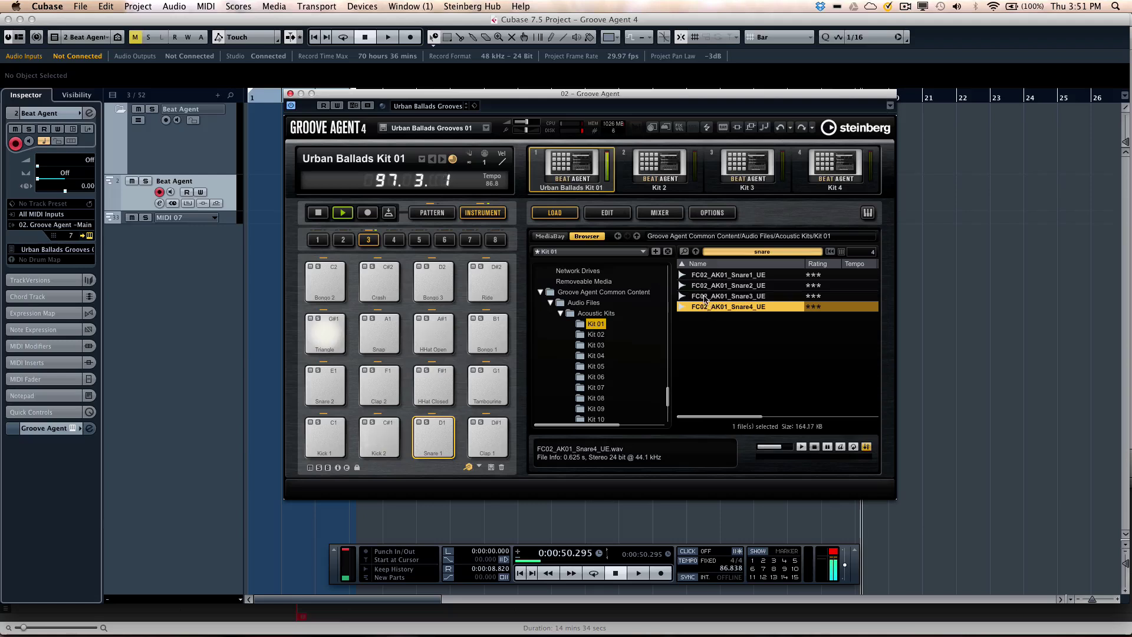
# Step: Audition the Snare3 and Snare2 samples of acoustic Kit 03 and the Snare1 sample of Kit 01
pyautogui.click(592, 344)
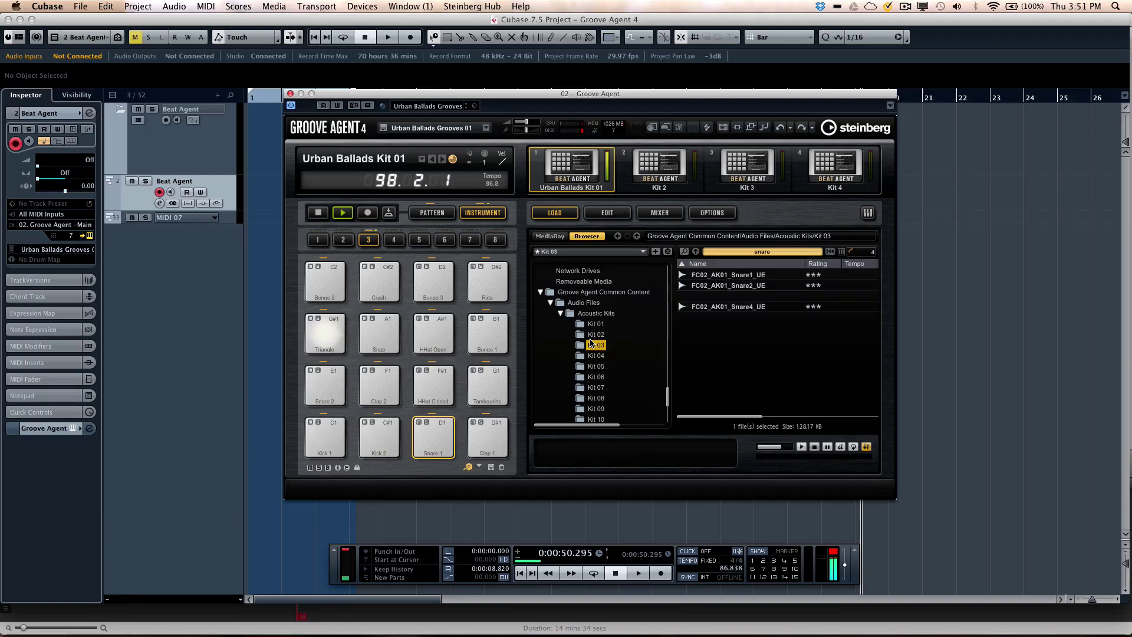
pyautogui.click(705, 298)
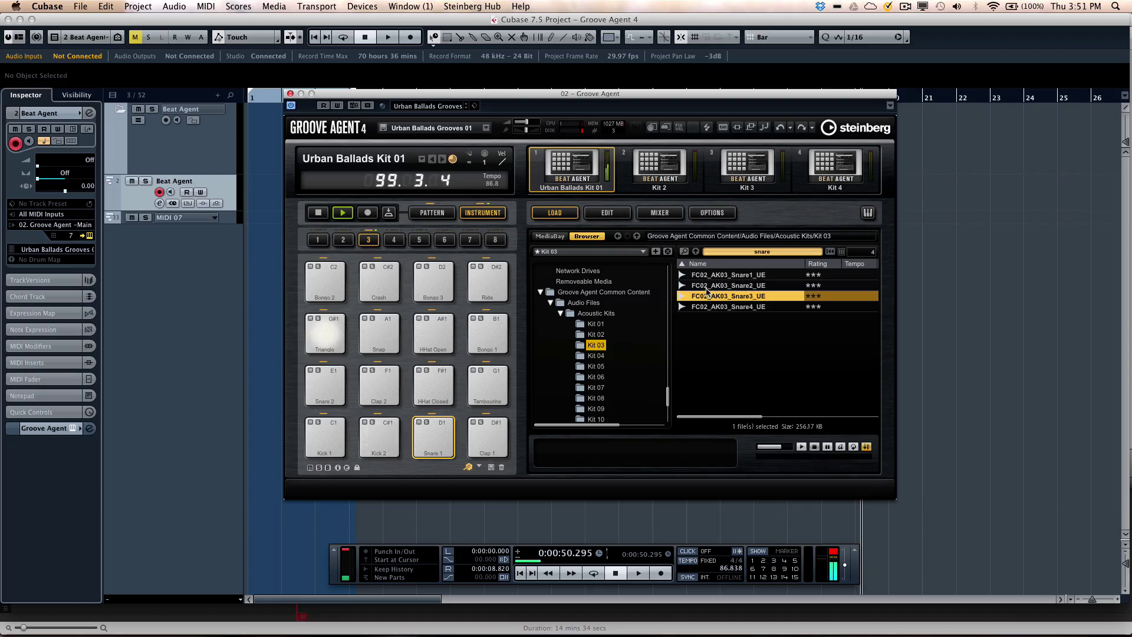
pyautogui.click(706, 286)
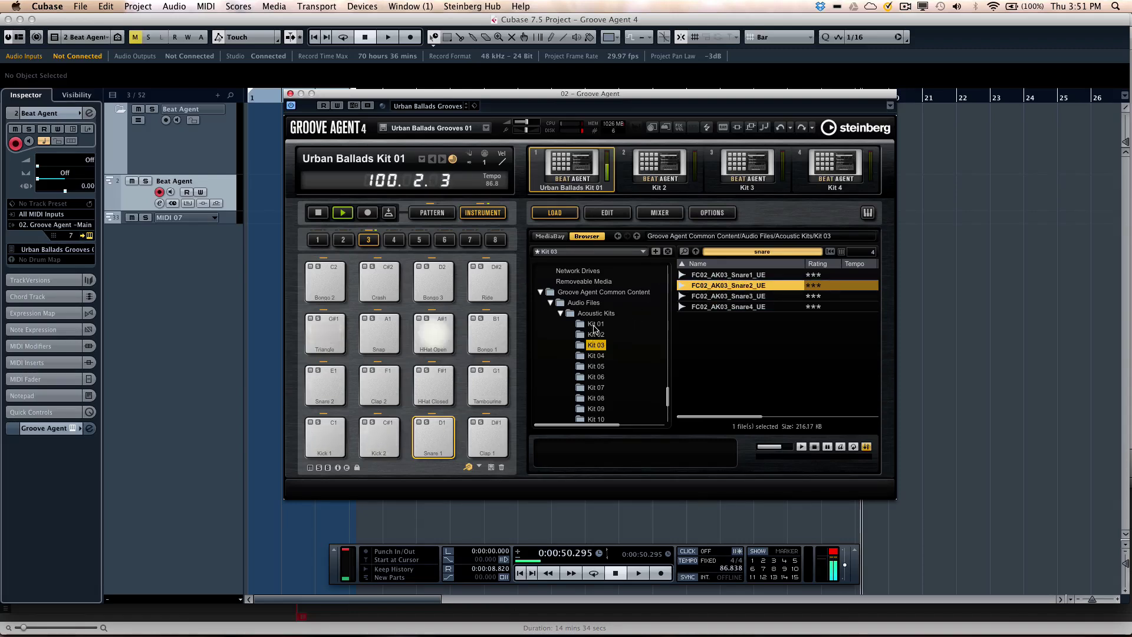
pyautogui.click(595, 324)
pyautogui.click(706, 276)
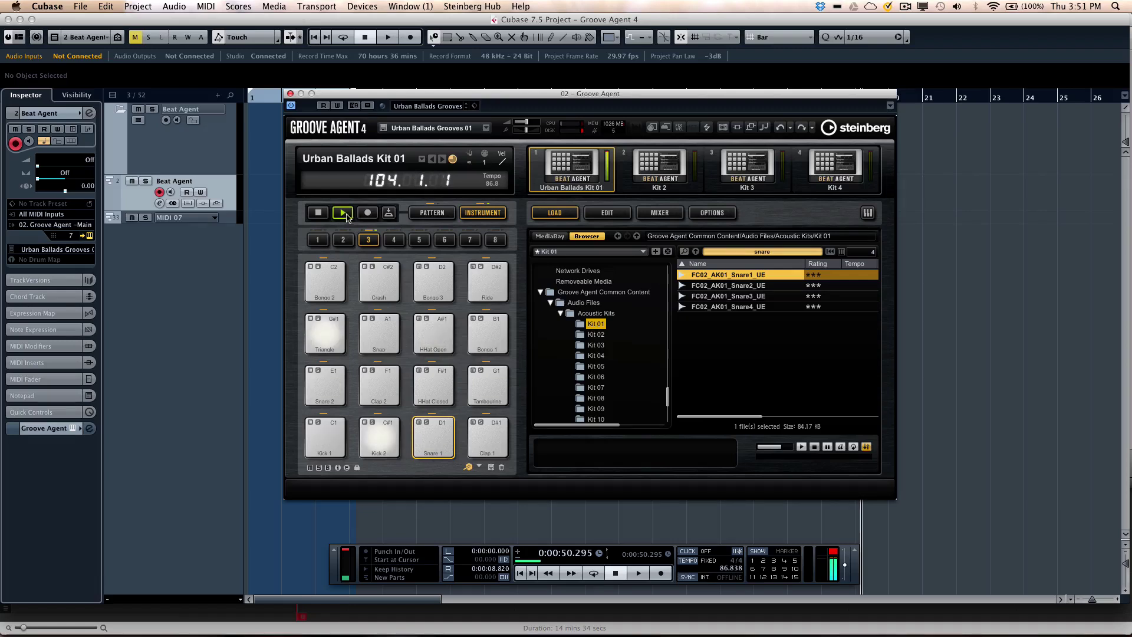
# Step: Stop the groove playback and show the pattern pads instead of the instrument pads
pyautogui.click(318, 213)
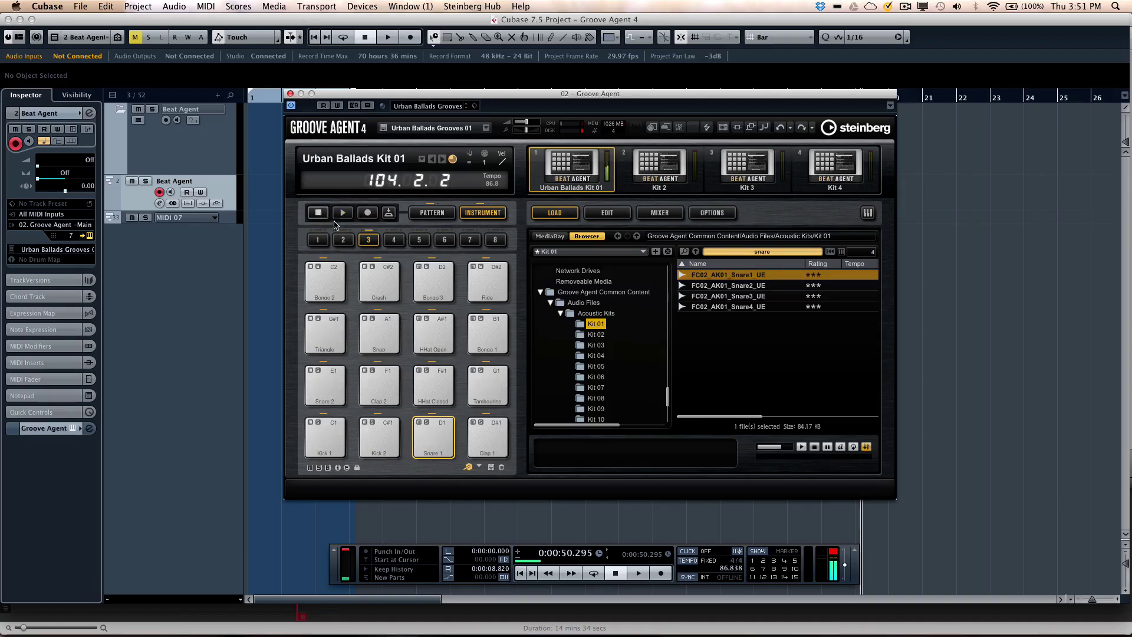
pyautogui.click(432, 213)
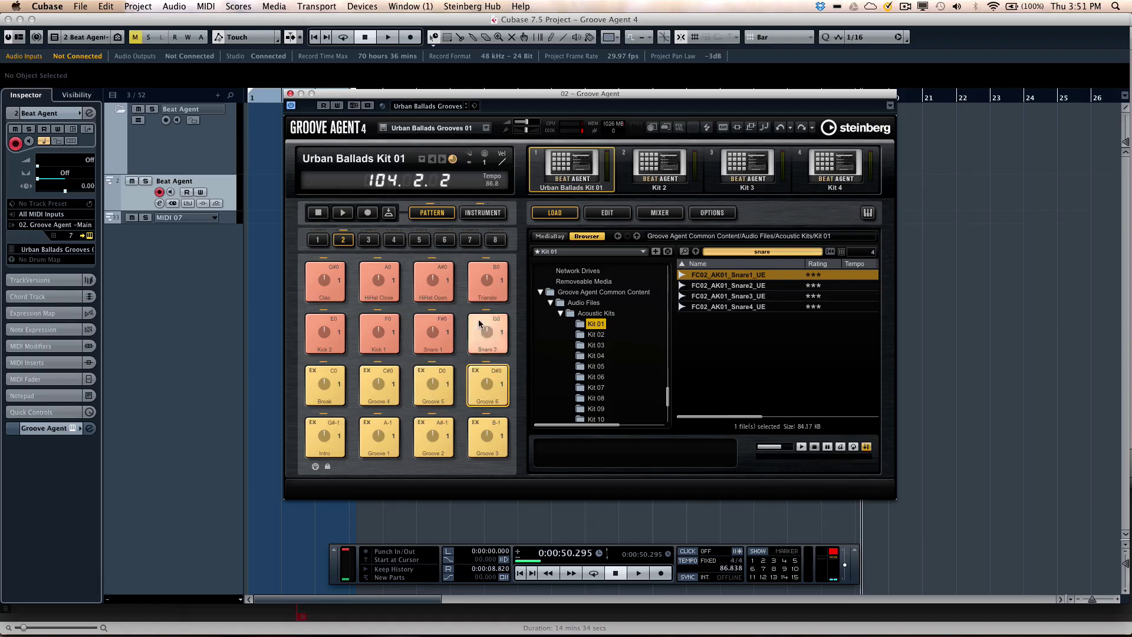
# Step: Return the project cursor to the start of the Cubase timeline and turn on the metronome click
pyautogui.click(264, 103)
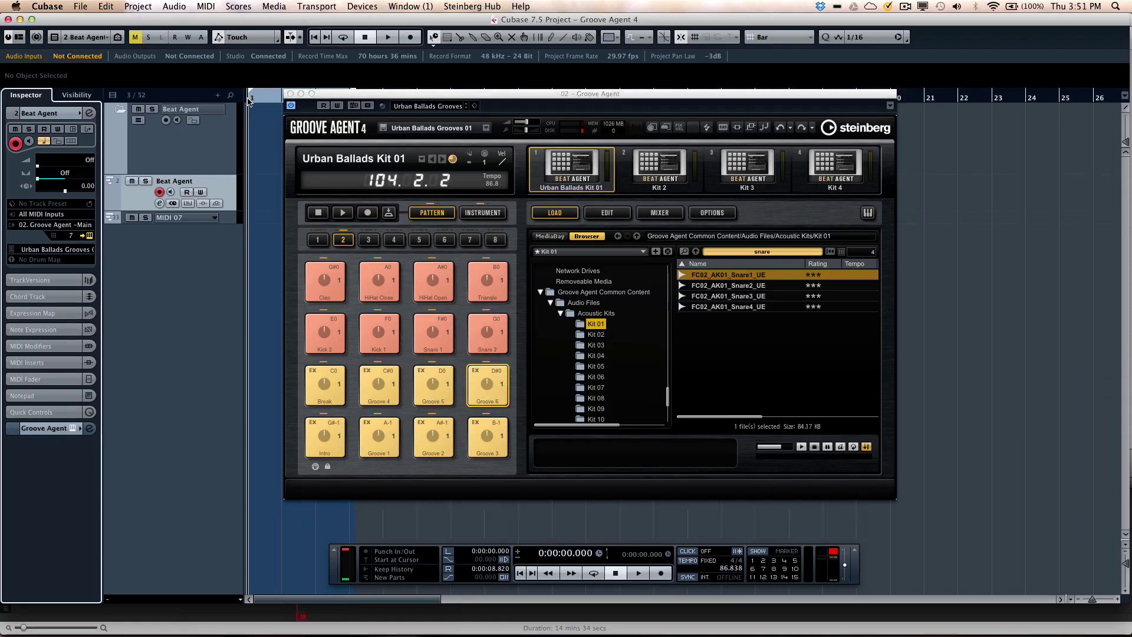
pyautogui.click(687, 552)
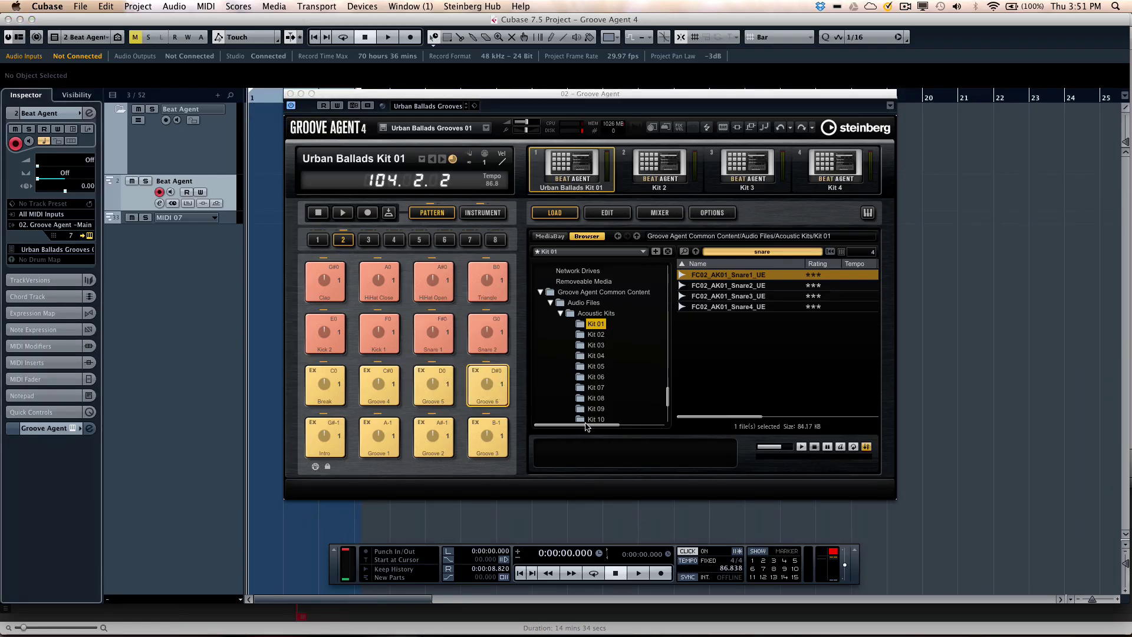
# Step: Record a pattern-pad performance onto the Beat Agent track from bar 1 and move the Groove Agent window clear of the recorded part
pyautogui.click(661, 573)
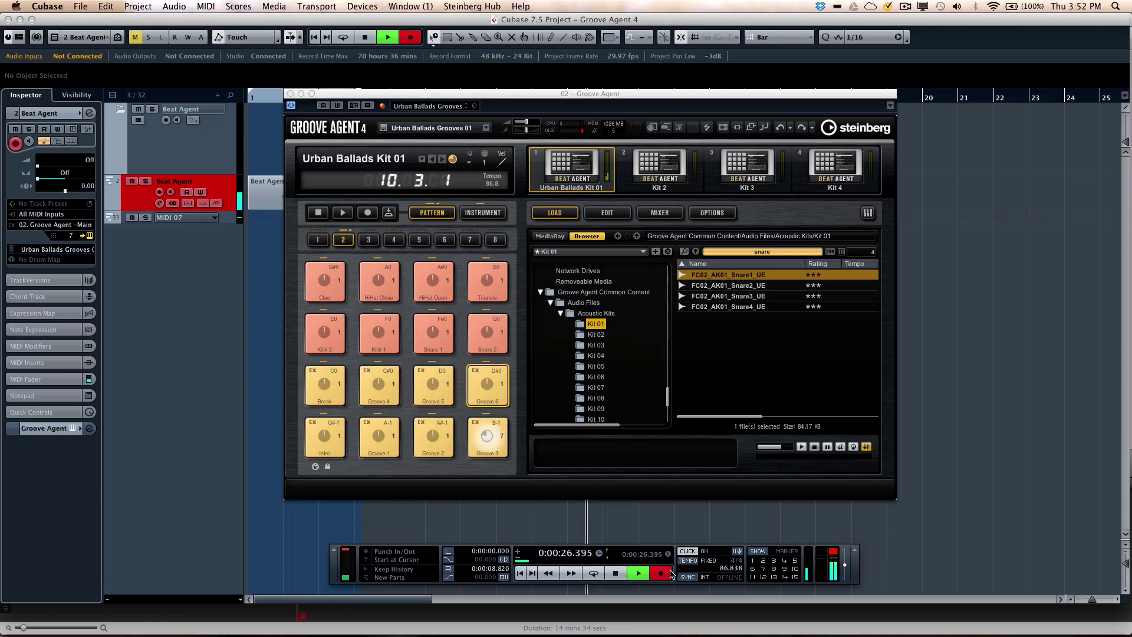
pyautogui.press('space')
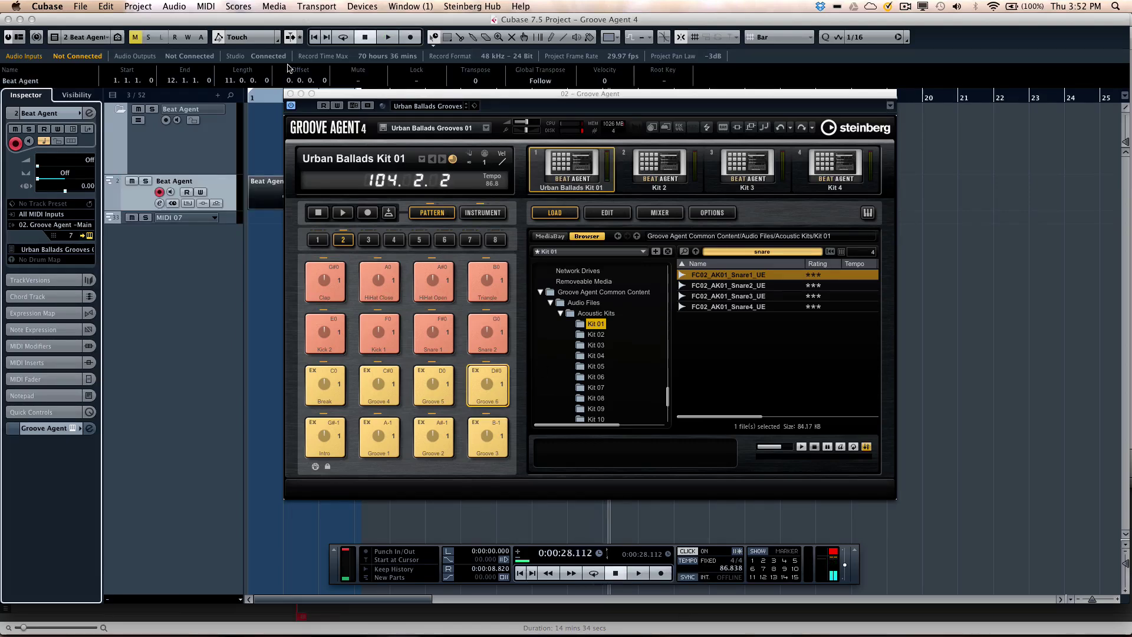
pyautogui.moveTo(269, 101); pyautogui.dragTo(264, 90)
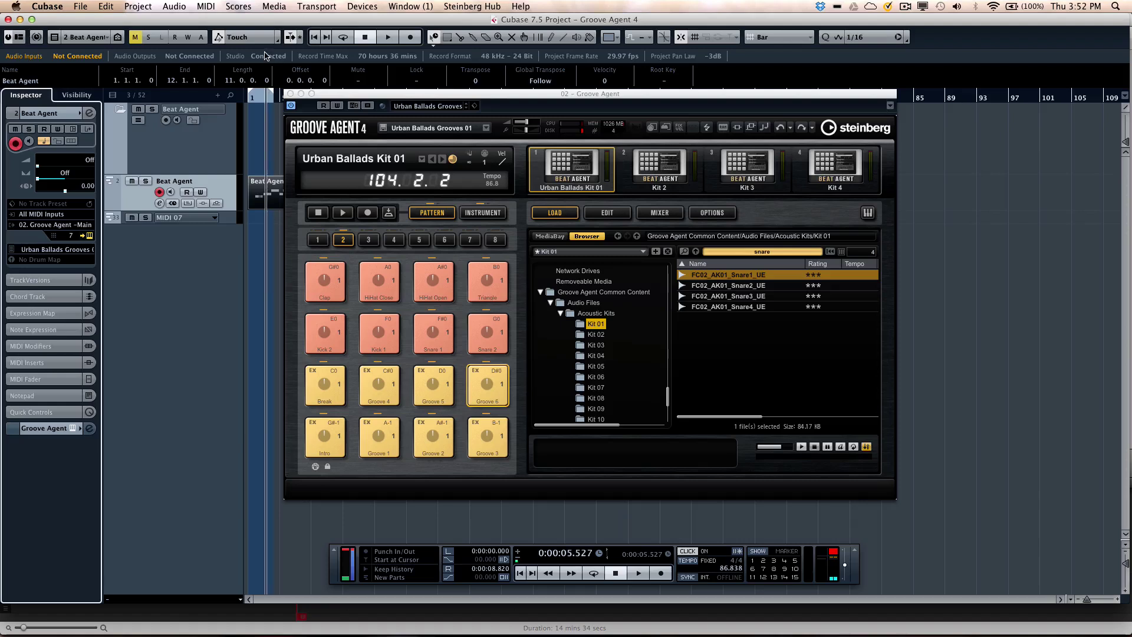
pyautogui.moveTo(351, 96); pyautogui.dragTo(499, 93)
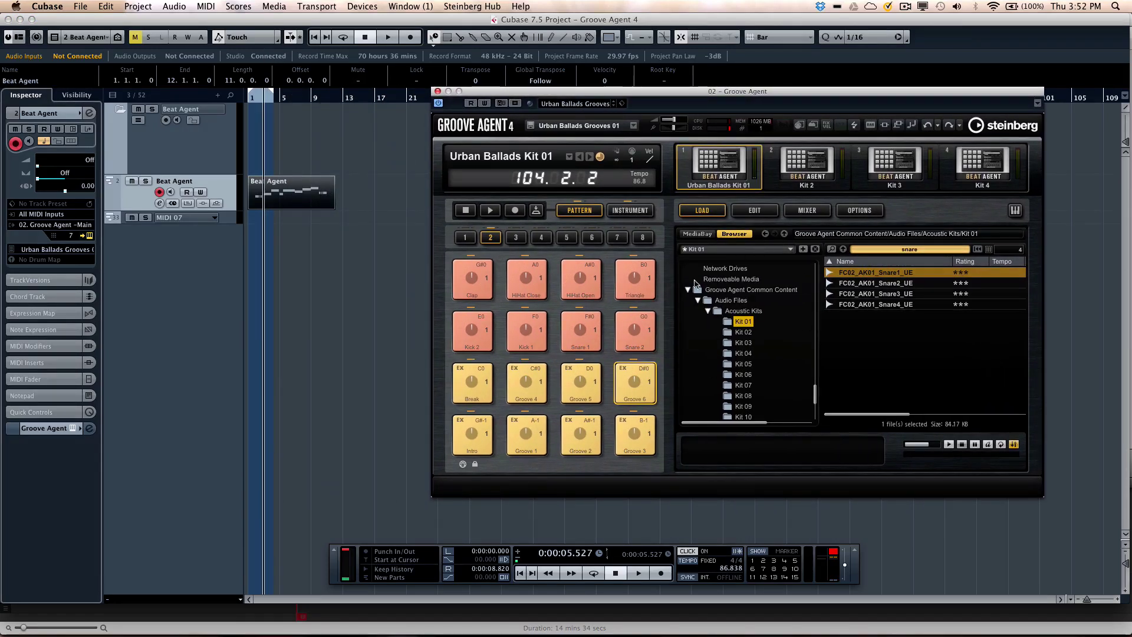
# Step: Open the Groove 4 pattern for editing, inspect the HHatClosd velocities, and erase one Kick 2 note just before bar 2
pyautogui.click(517, 378)
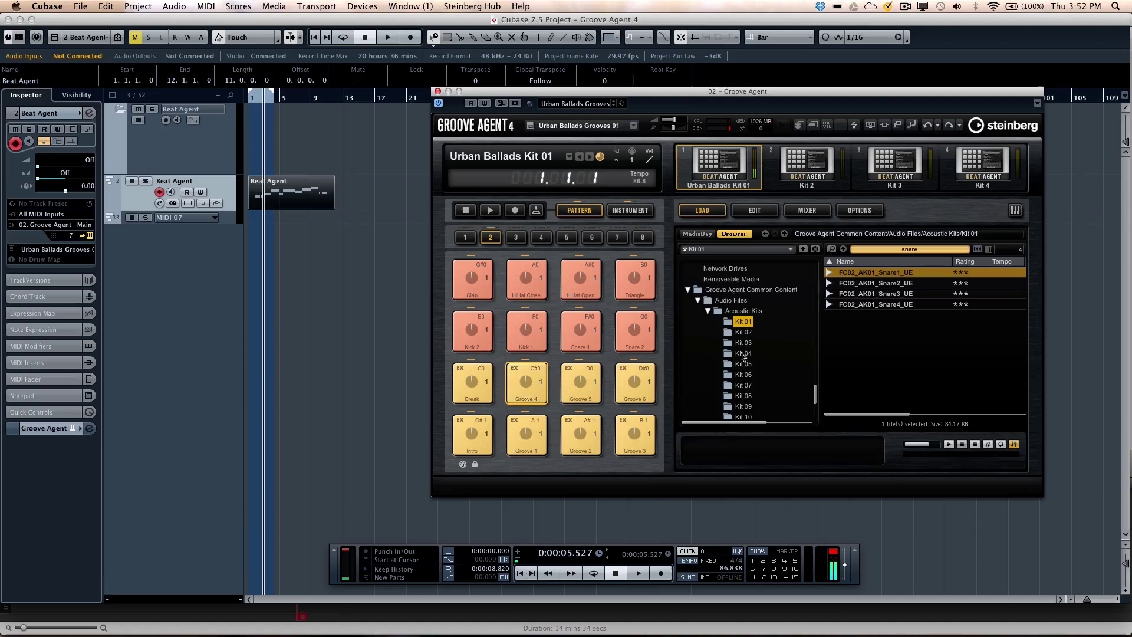
pyautogui.click(751, 210)
pyautogui.click(772, 235)
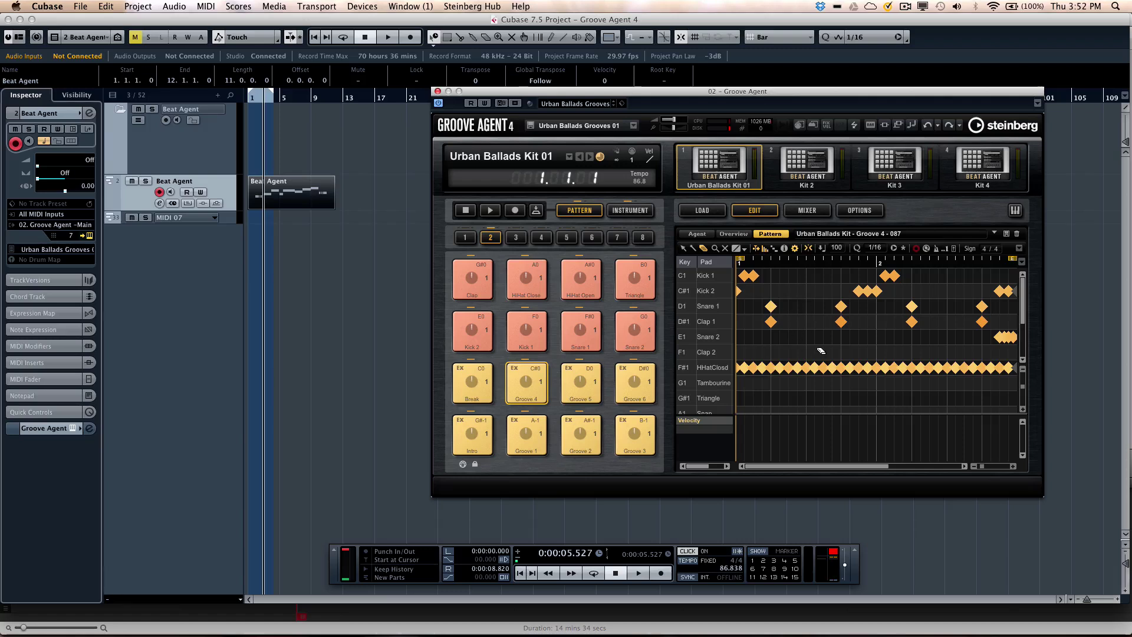
pyautogui.click(702, 368)
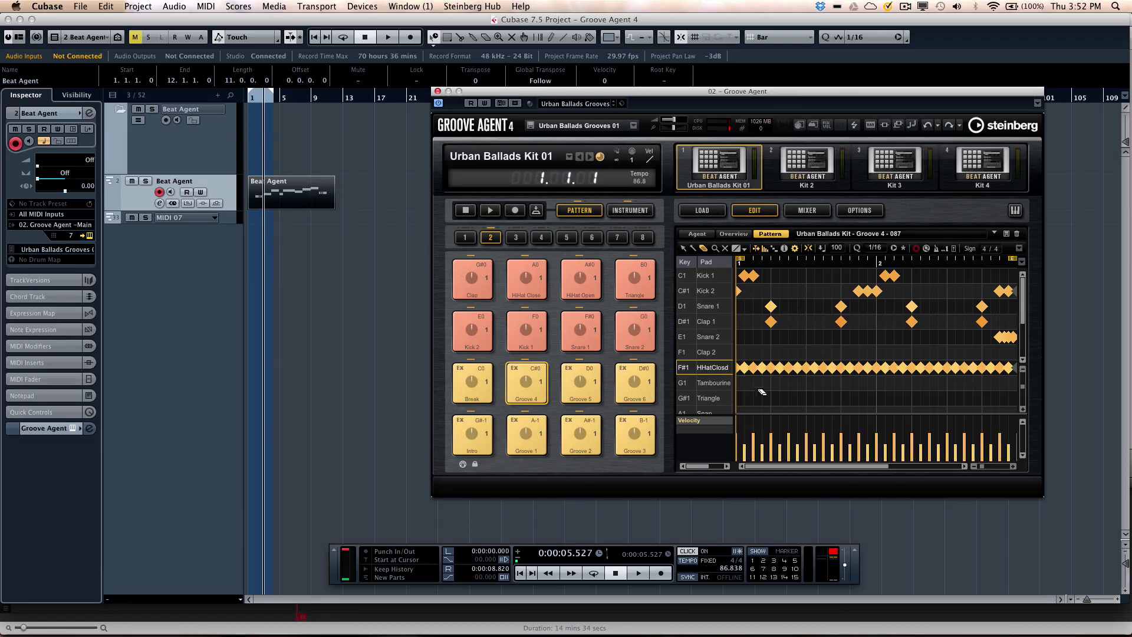
pyautogui.rightClick(815, 393)
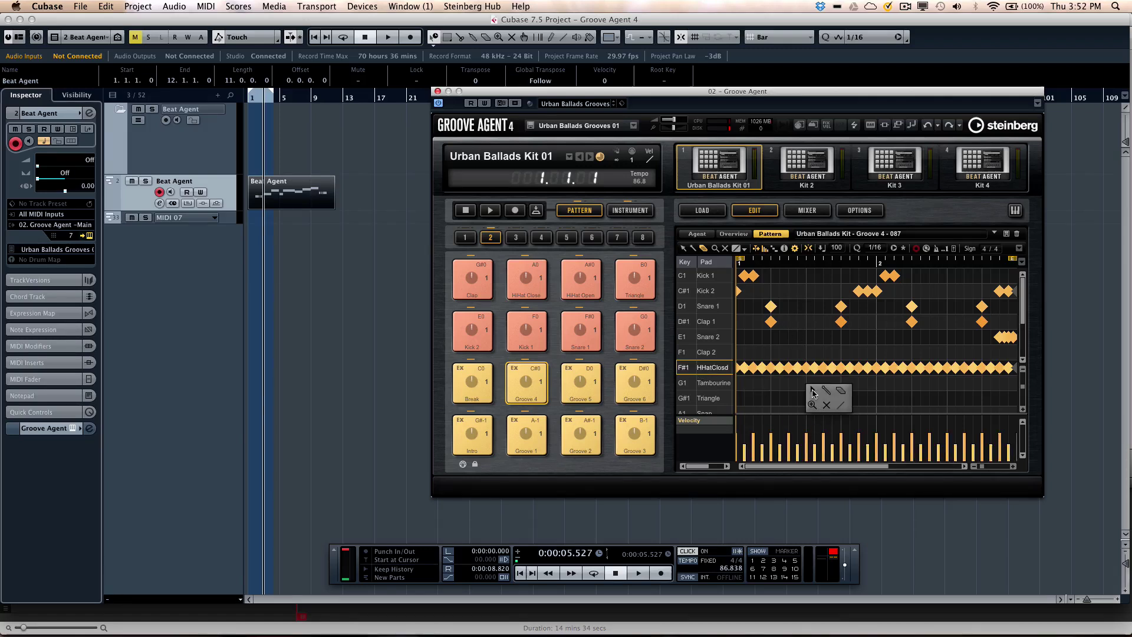
pyautogui.click(842, 390)
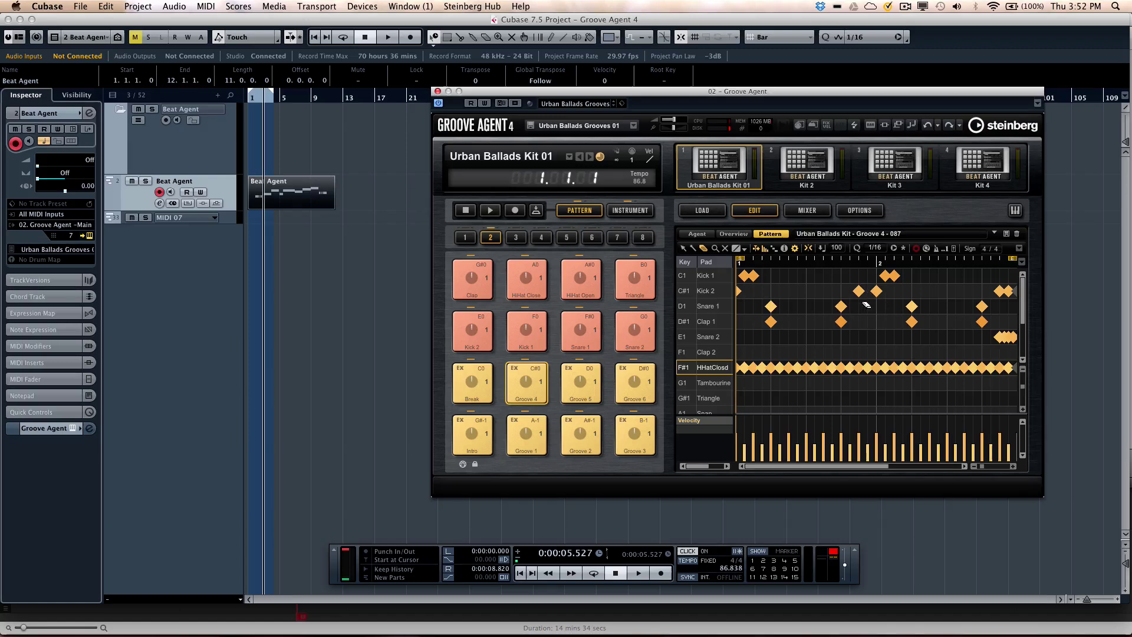
# Step: Draw a run of six Snare 2 notes around bar 2 of Groove 4 and shape their velocities into a rising ramp
pyautogui.rightClick(850, 324)
pyautogui.click(863, 321)
pyautogui.moveTo(857, 337); pyautogui.dragTo(900, 342)
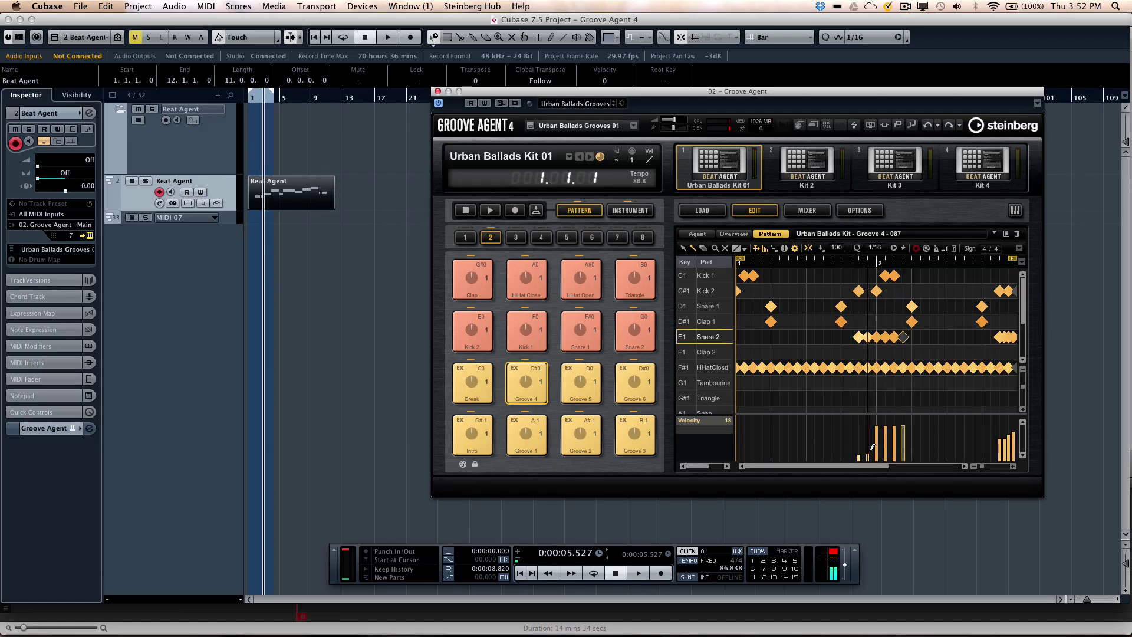
pyautogui.moveTo(873, 446); pyautogui.dragTo(904, 429)
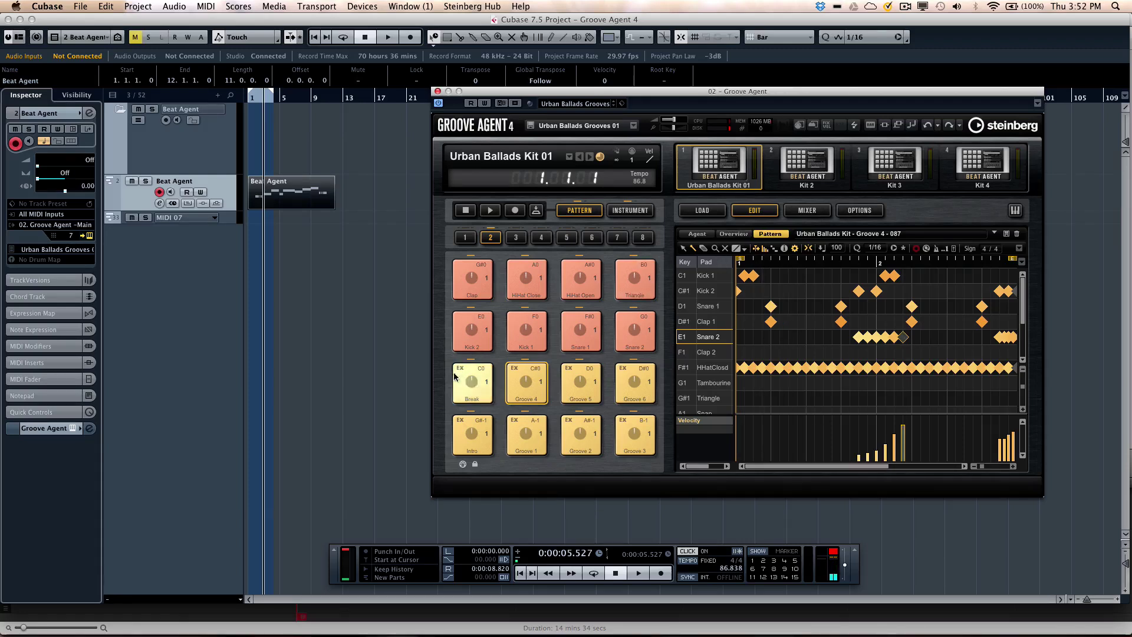
# Step: Place the Groove 4 pattern as a MIDI part at bar 16 of the Beat Agent track and check the track's drum map choices
pyautogui.moveTo(528, 387); pyautogui.dragTo(367, 183)
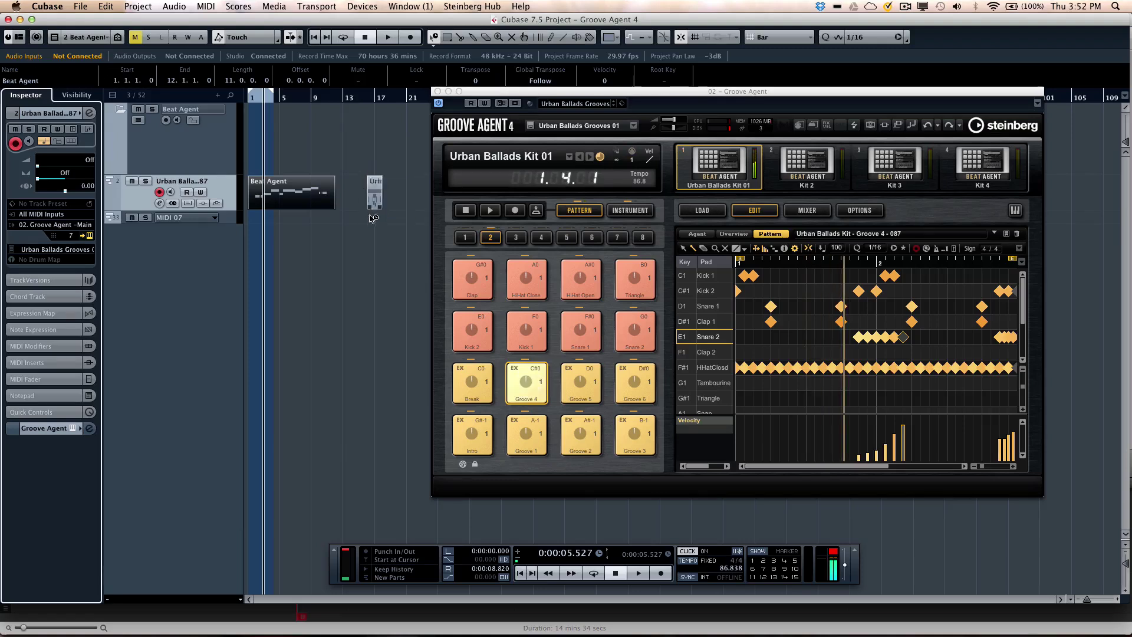
pyautogui.moveTo(366, 97); pyautogui.dragTo(398, 192)
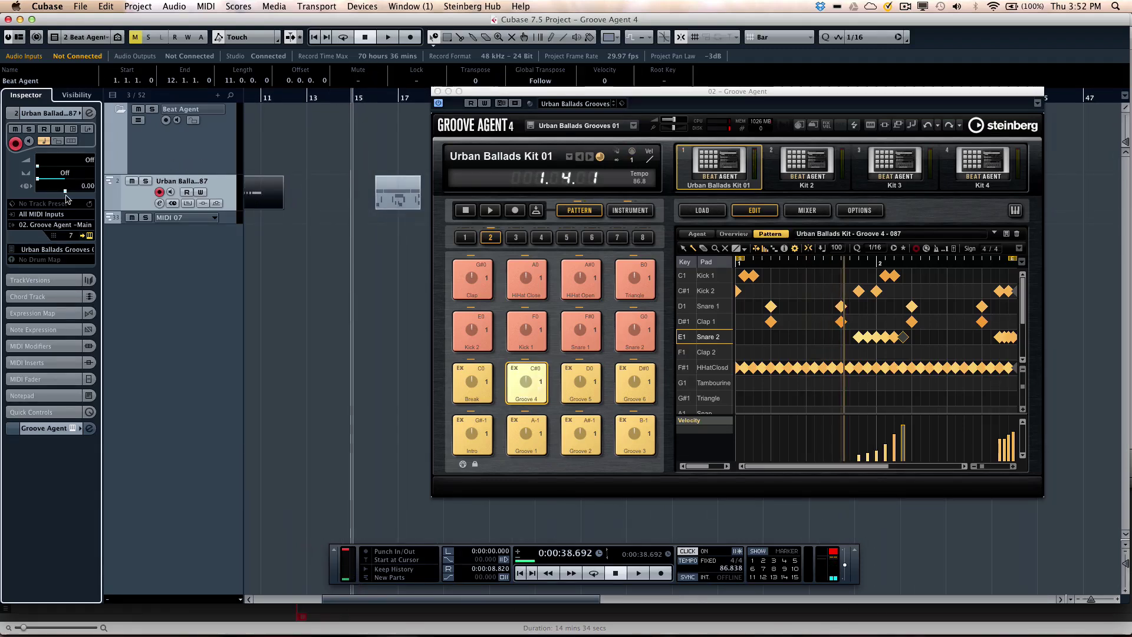
pyautogui.click(39, 261)
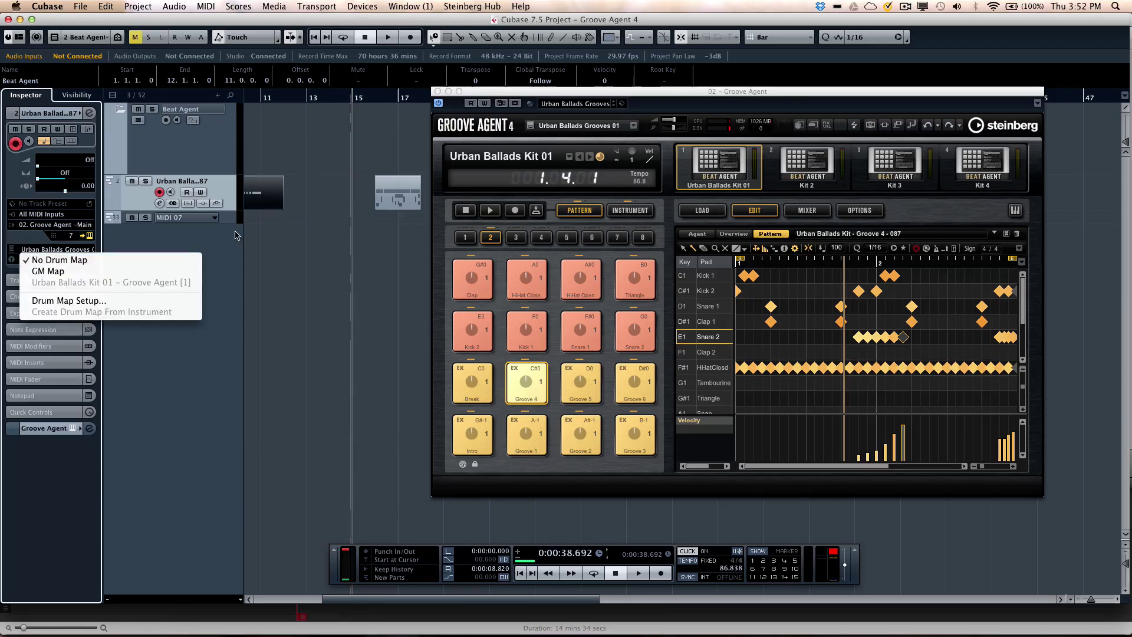
pyautogui.click(325, 236)
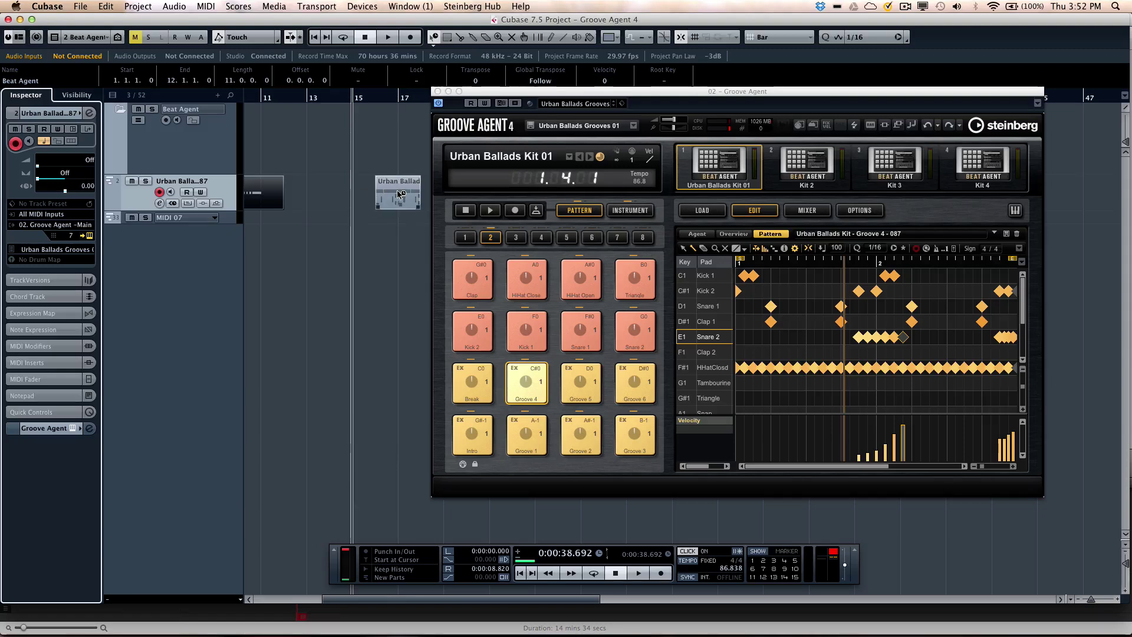
# Step: Import the MIDI part at bar 16 as a pattern on pad E1 of pad group 3 and copy it to pad F1
pyautogui.click(400, 194)
pyautogui.moveTo(485, 252); pyautogui.dragTo(479, 367)
pyautogui.moveTo(477, 378); pyautogui.dragTo(526, 382)
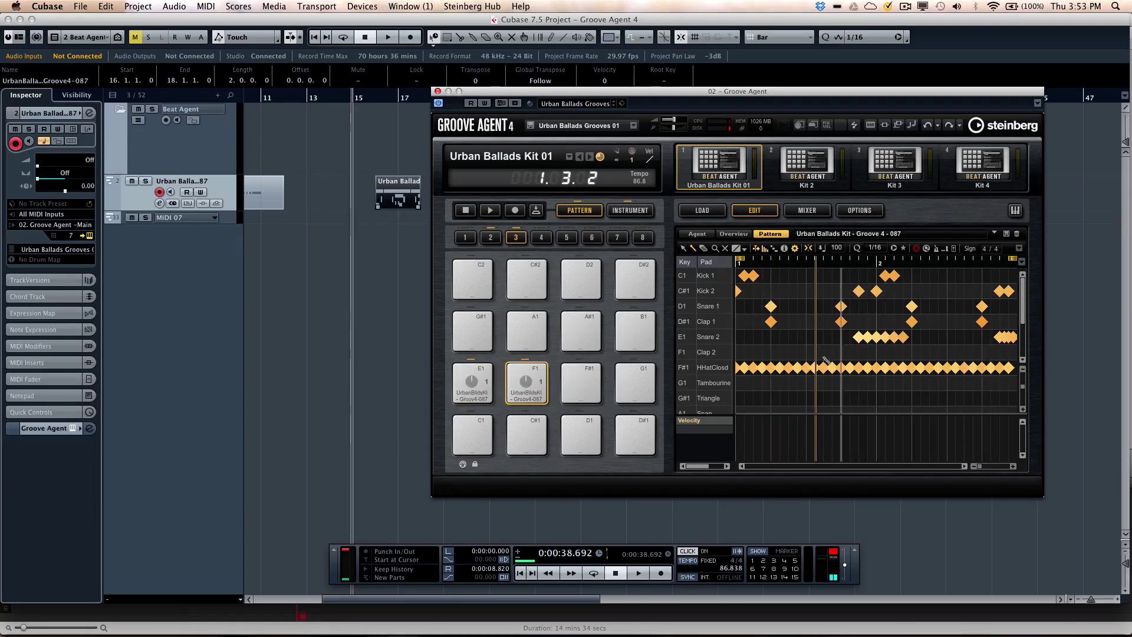
# Step: Erase scattered HHatClosd notes throughout the pattern on pad F1 to thin out the closed hi-hat line
pyautogui.rightClick(784, 357)
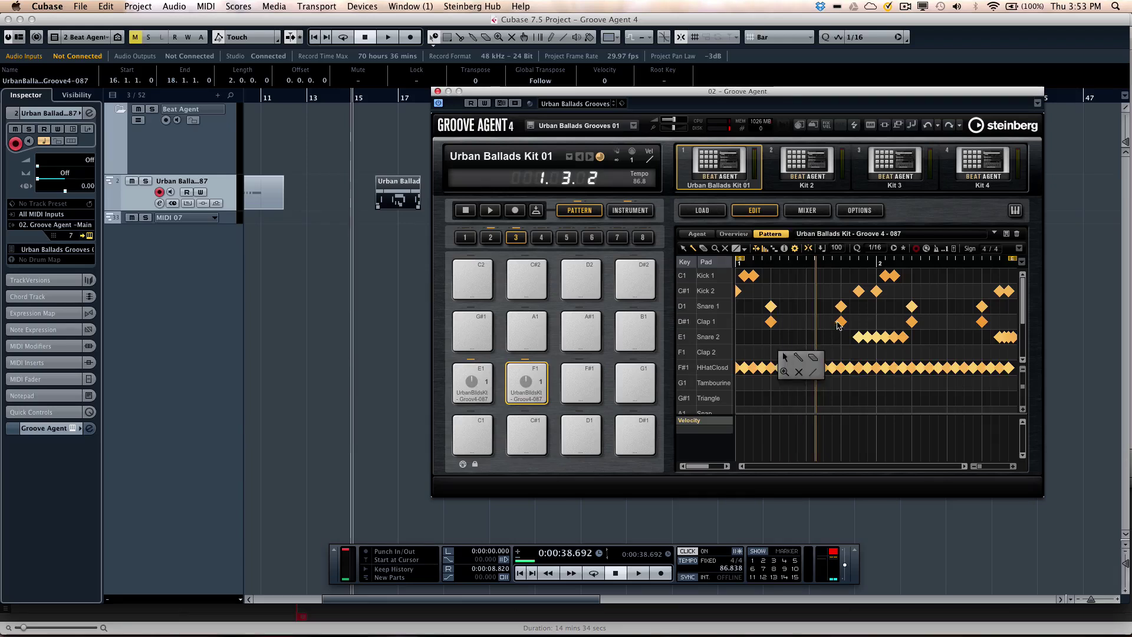
pyautogui.click(814, 358)
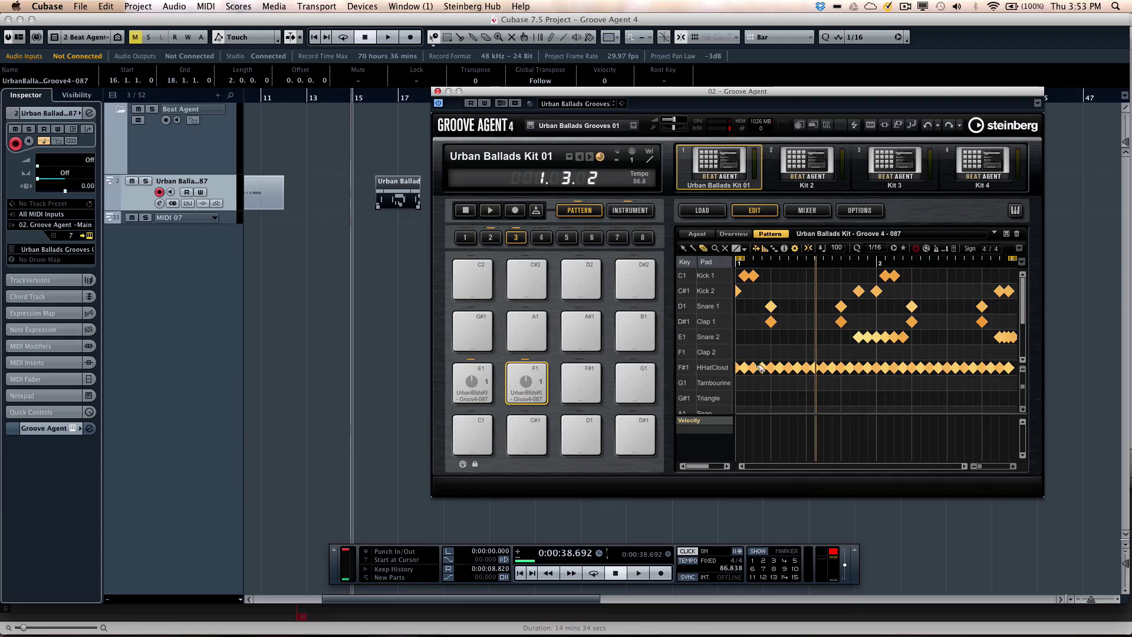
pyautogui.click(760, 367)
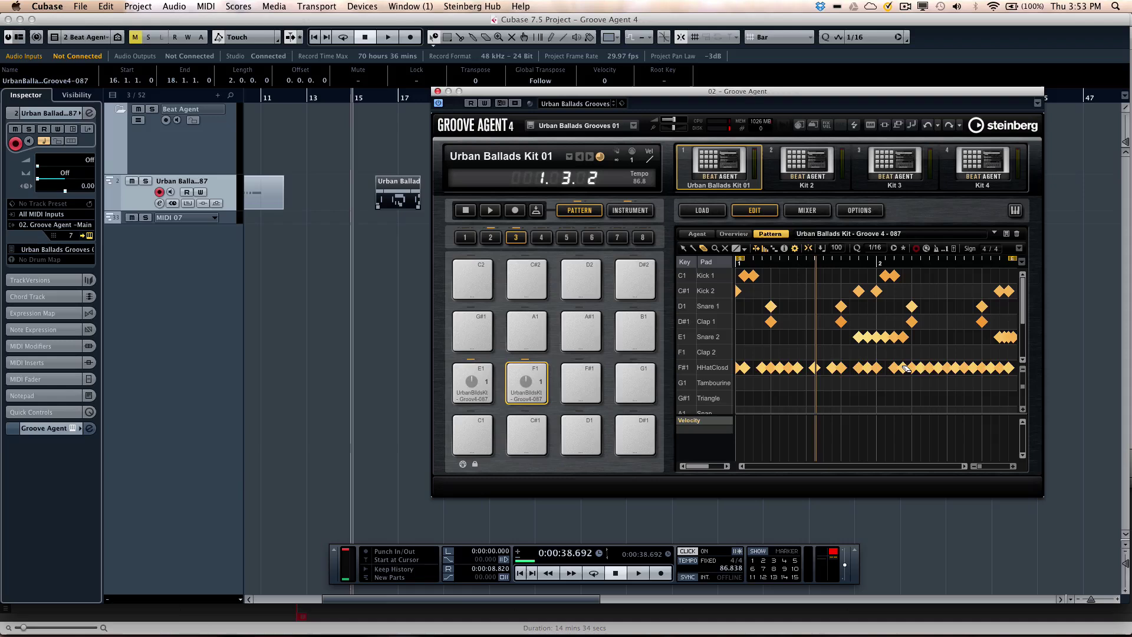
pyautogui.click(493, 382)
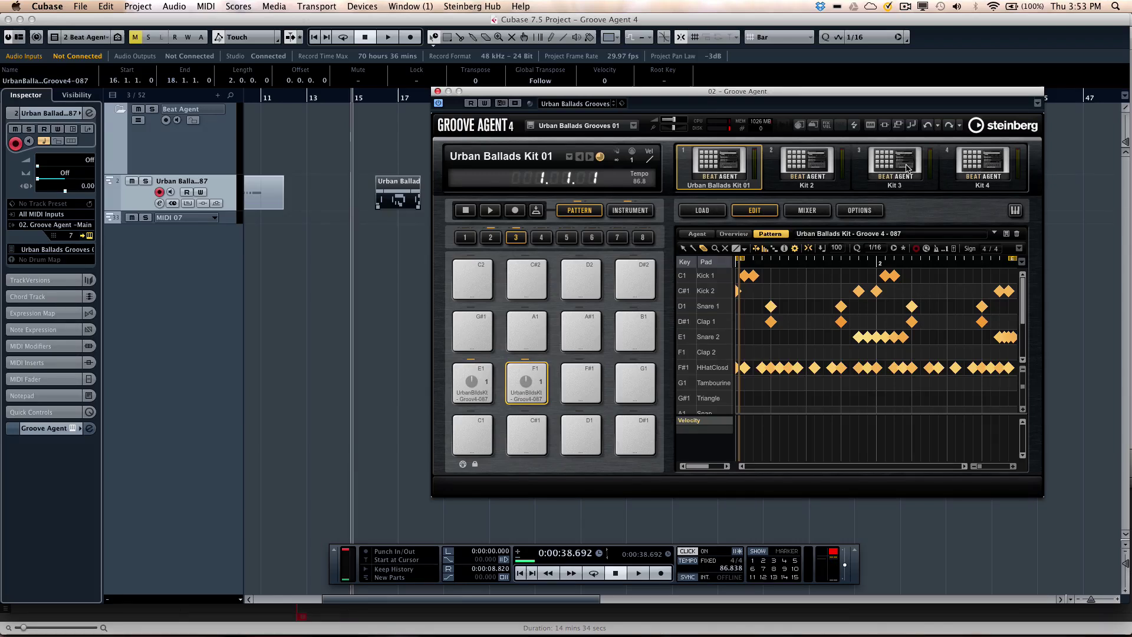
# Step: Load the Shade kit with its patterns into the first kit slot, finding it with the search term "shade"
pyautogui.rightClick(723, 171)
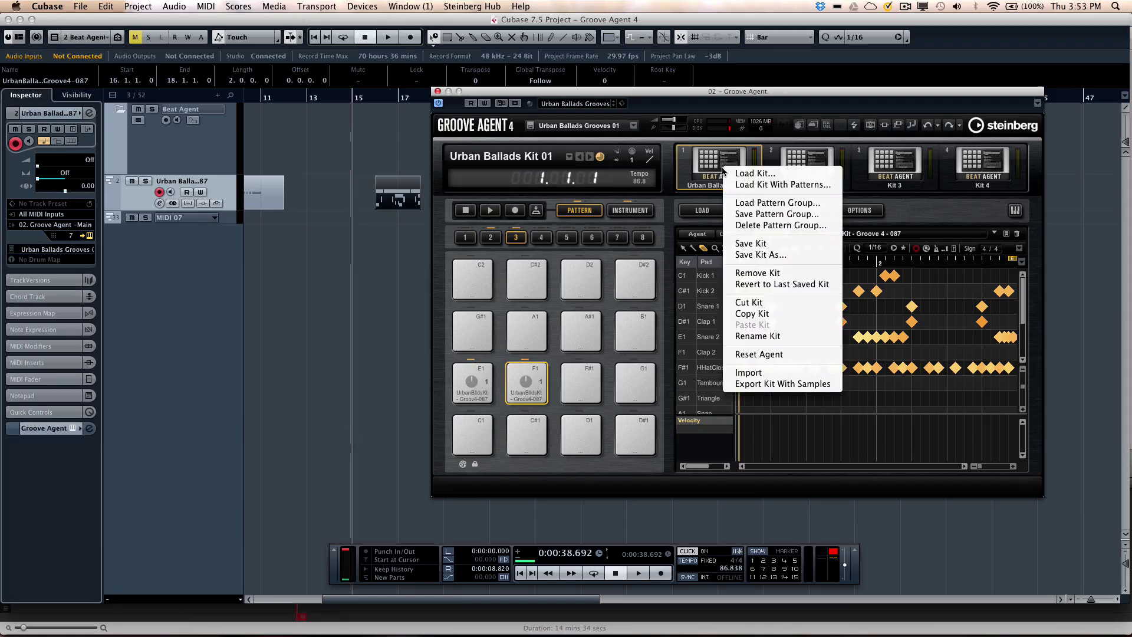
pyautogui.click(750, 185)
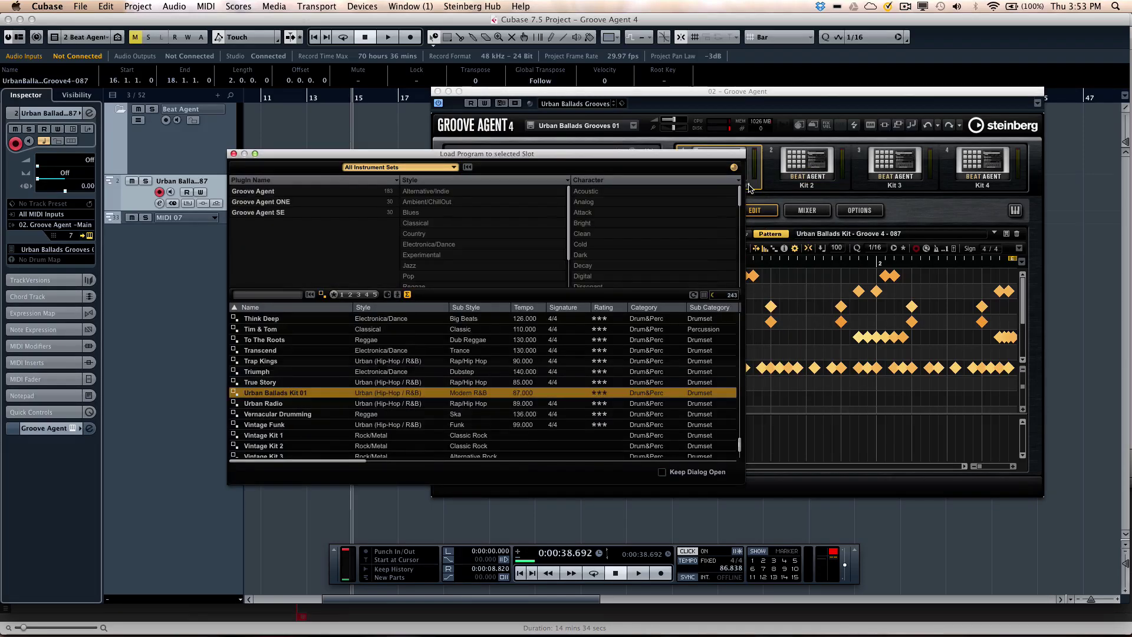
pyautogui.click(289, 296)
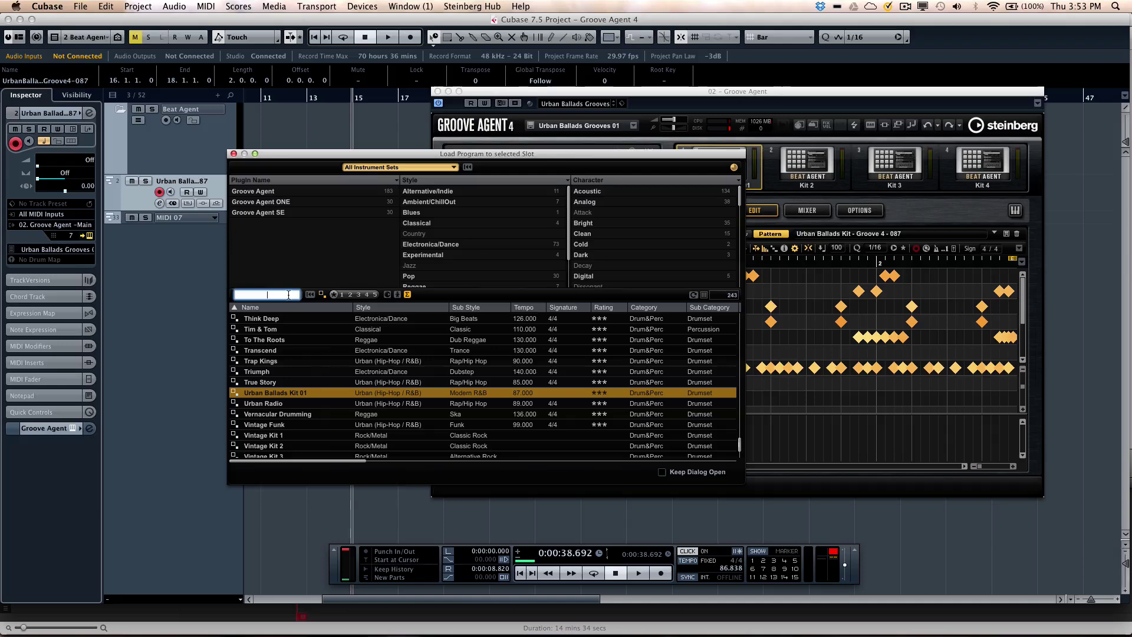
pyautogui.write('shad')
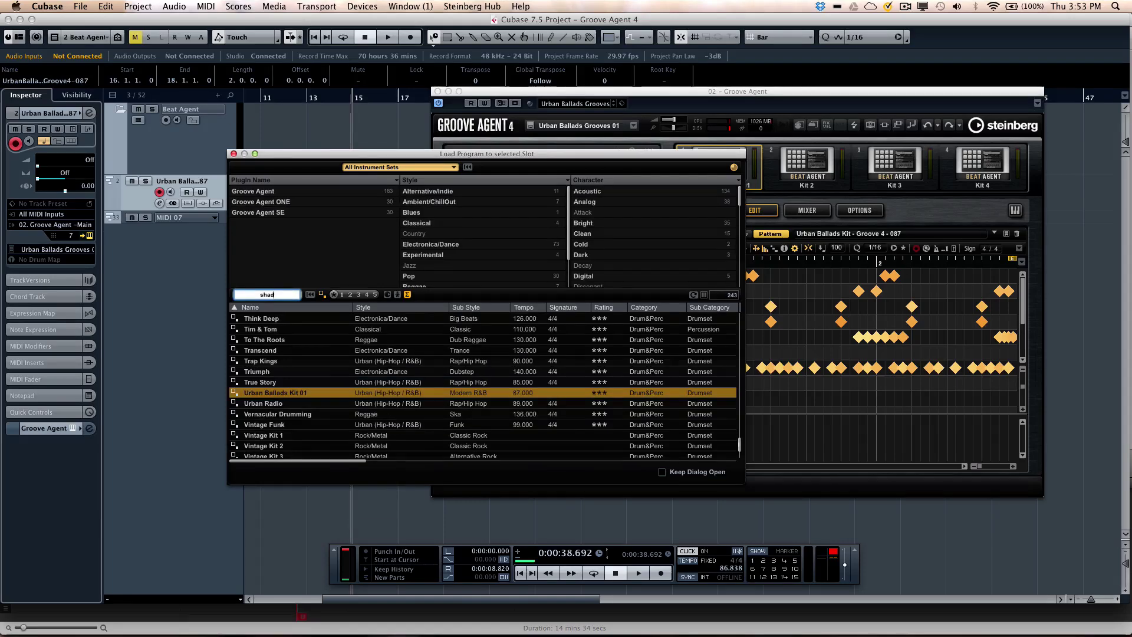
pyautogui.write('e')
pyautogui.press('Return')
pyautogui.doubleClick(247, 319)
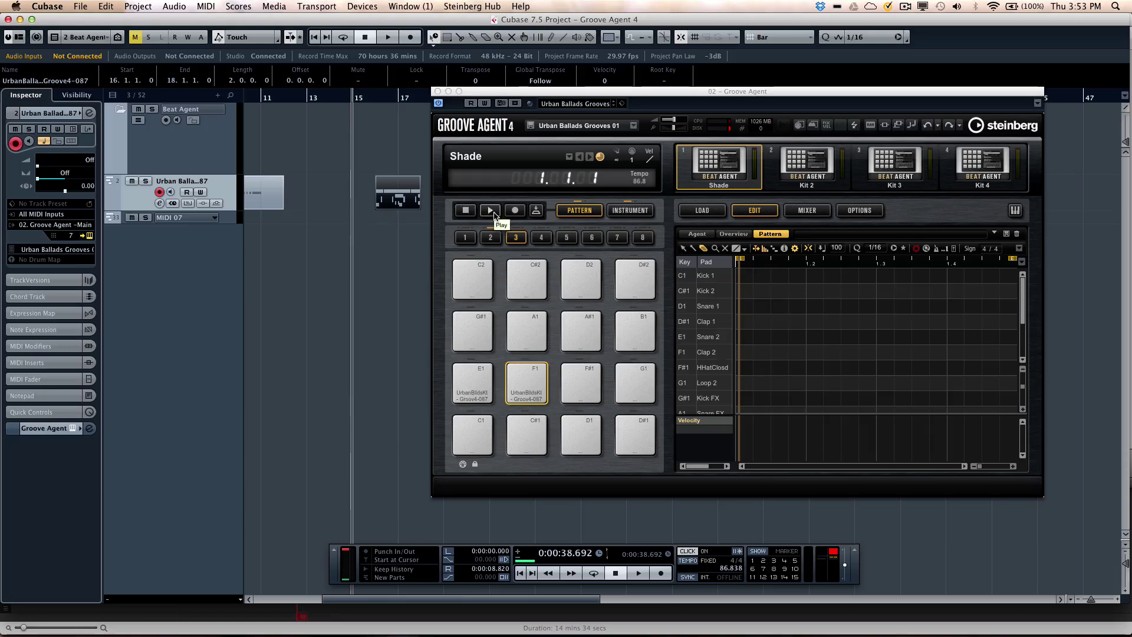
# Step: Audition the Break 01, Groove 03, Intro 01 and Break 02 patterns of the Shade kit in pad group 2
pyautogui.click(493, 239)
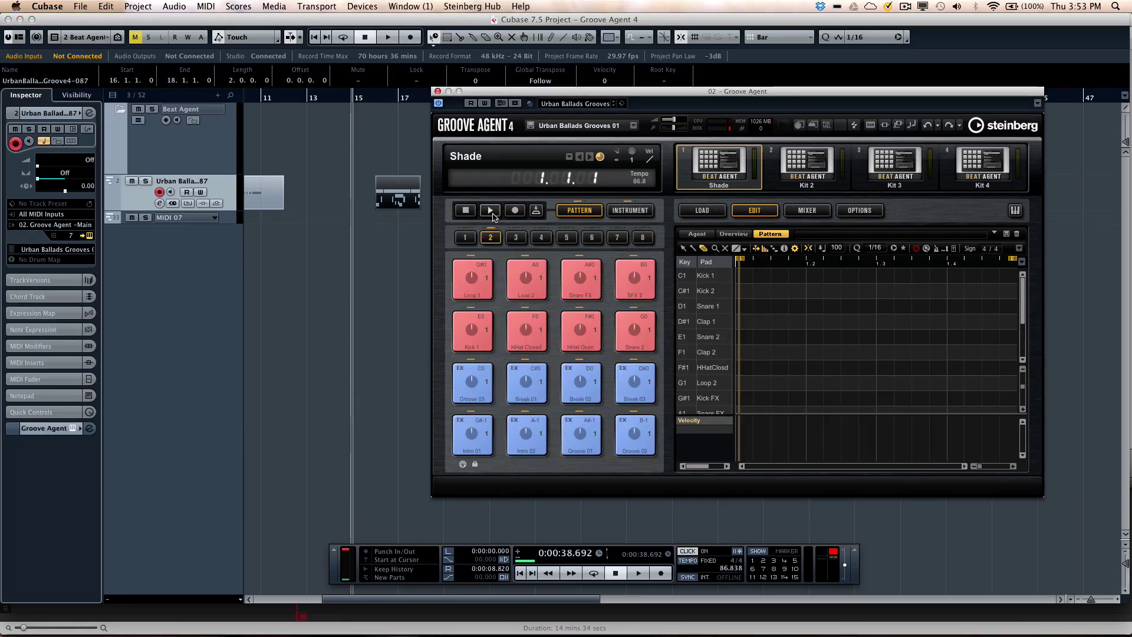
pyautogui.click(522, 384)
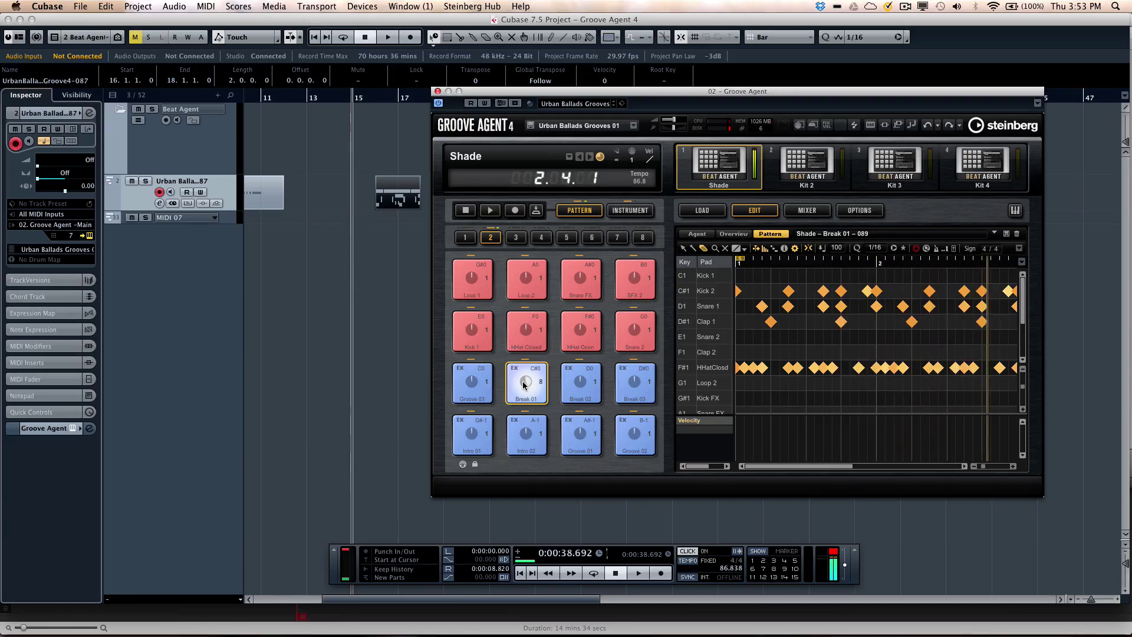
pyautogui.click(473, 385)
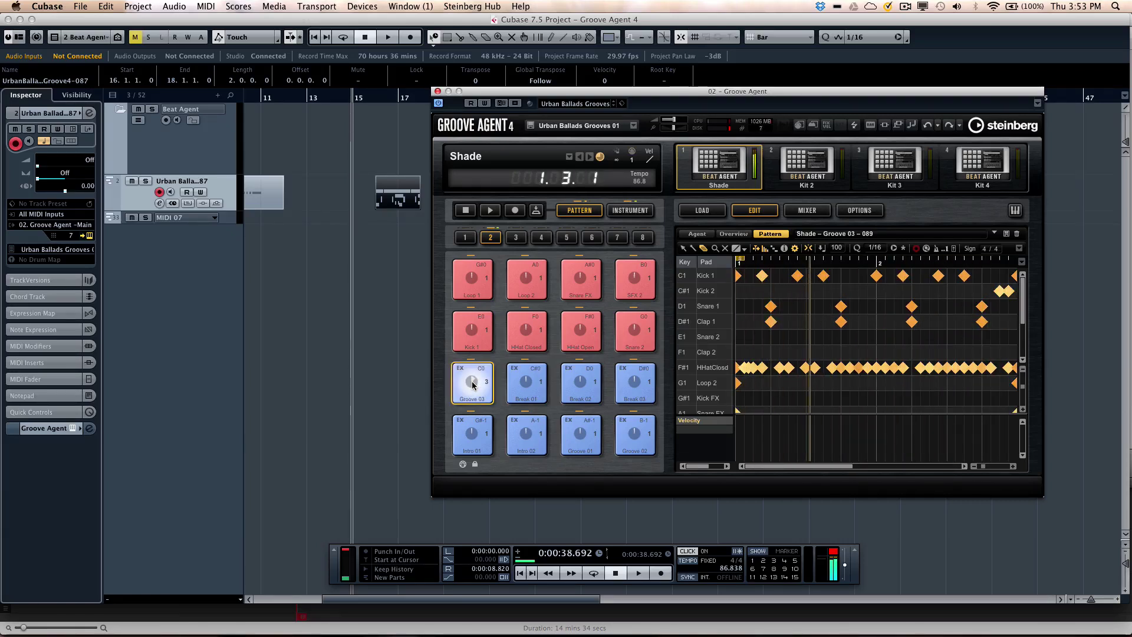
pyautogui.click(466, 451)
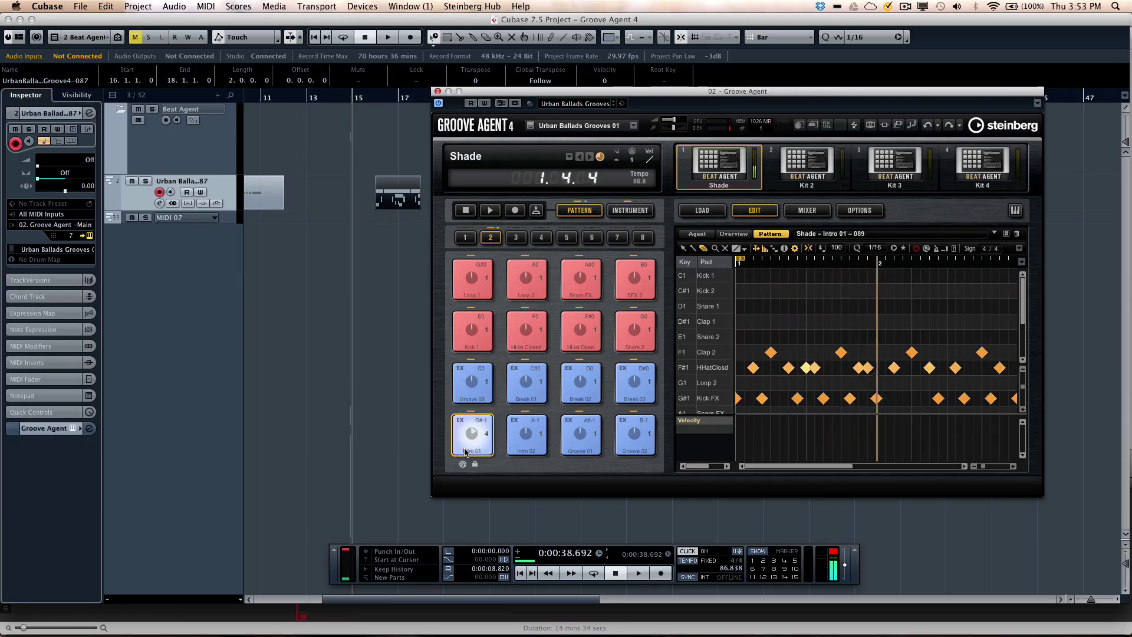
pyautogui.click(594, 384)
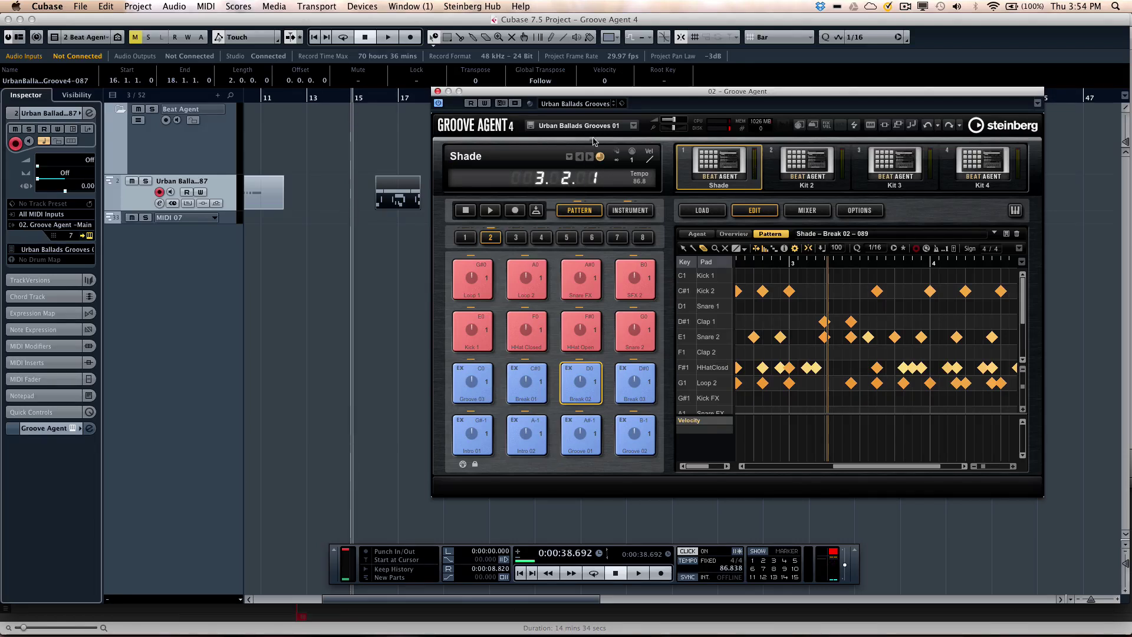
# Step: Replace the Shade kit with the Marching Madness kit and its patterns, found by searching for "march", and play its Groove 04 pattern
pyautogui.click(589, 158)
pyautogui.rightClick(707, 160)
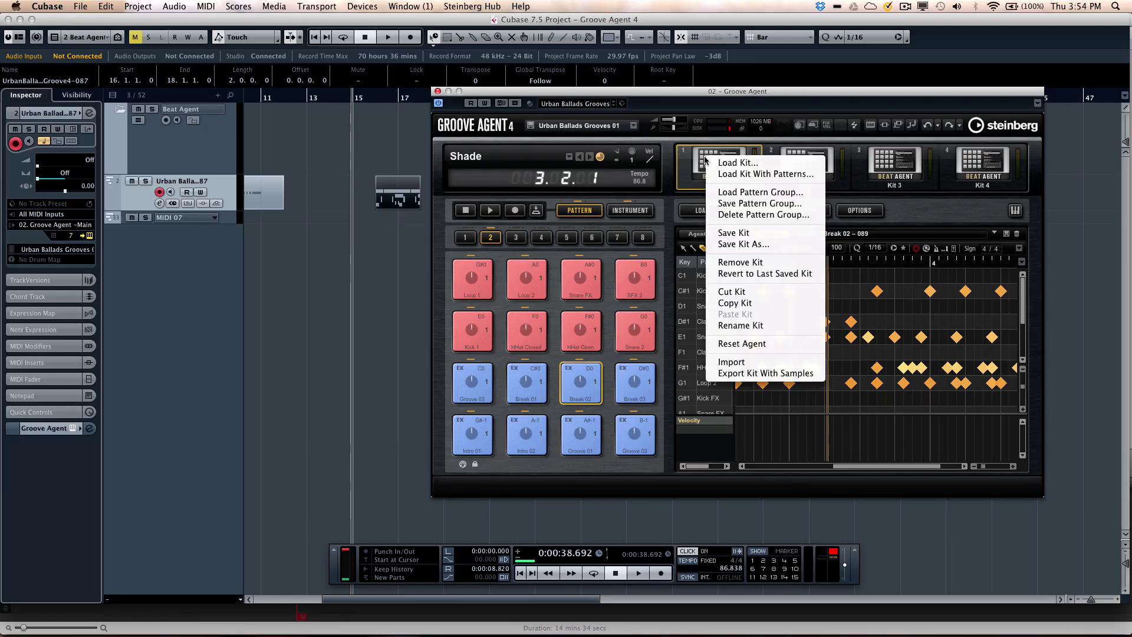
pyautogui.click(756, 174)
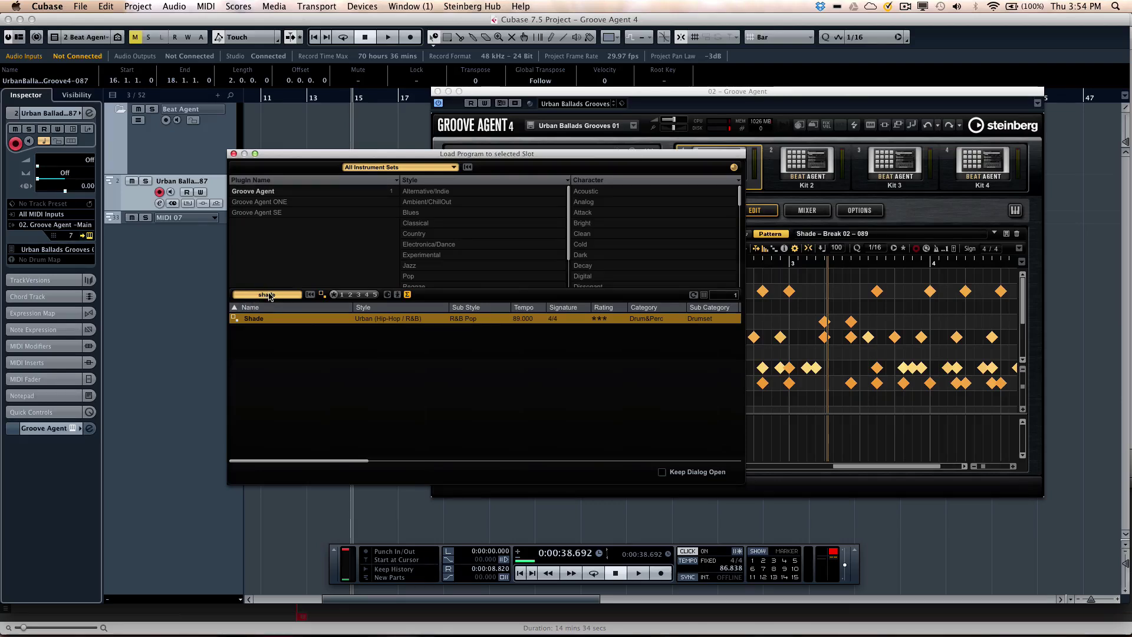
pyautogui.click(268, 295)
pyautogui.write('march')
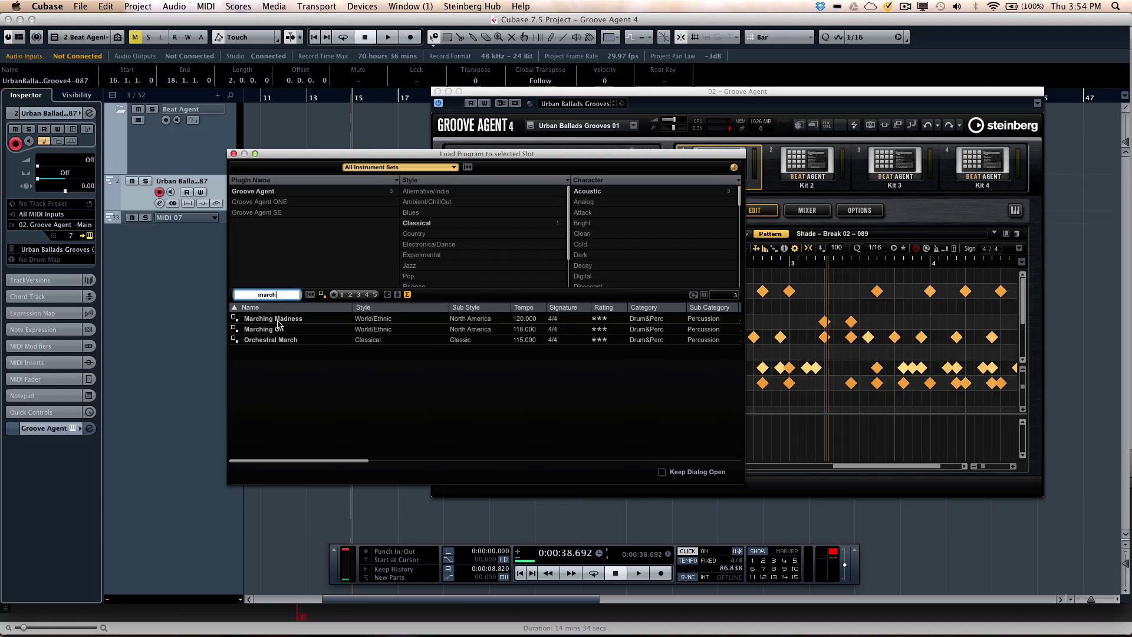
pyautogui.doubleClick(286, 320)
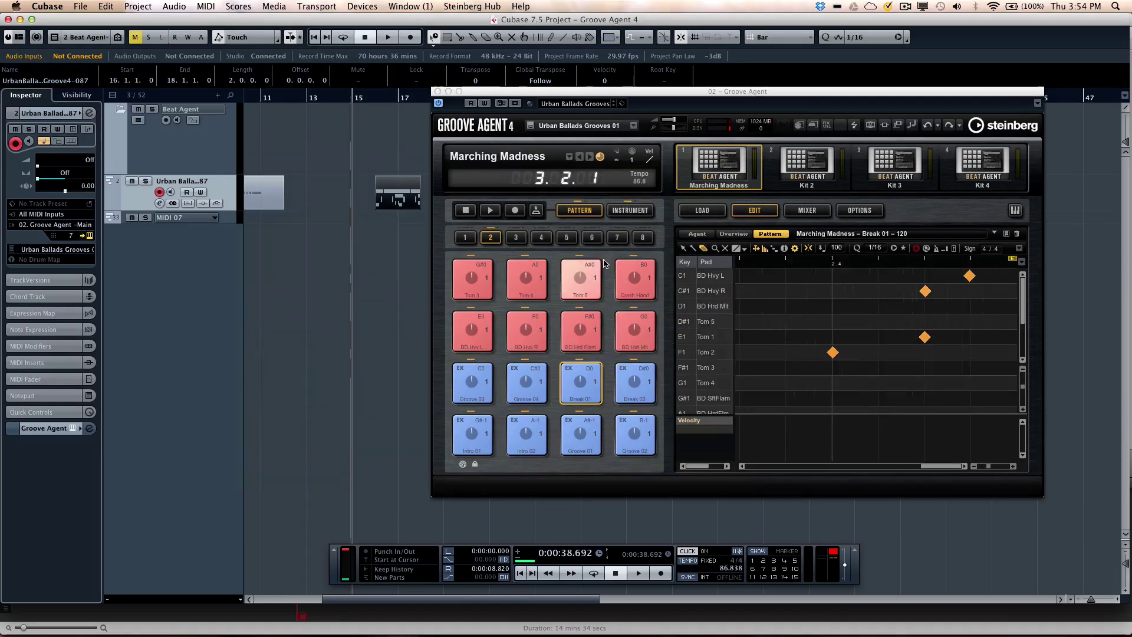
pyautogui.click(528, 386)
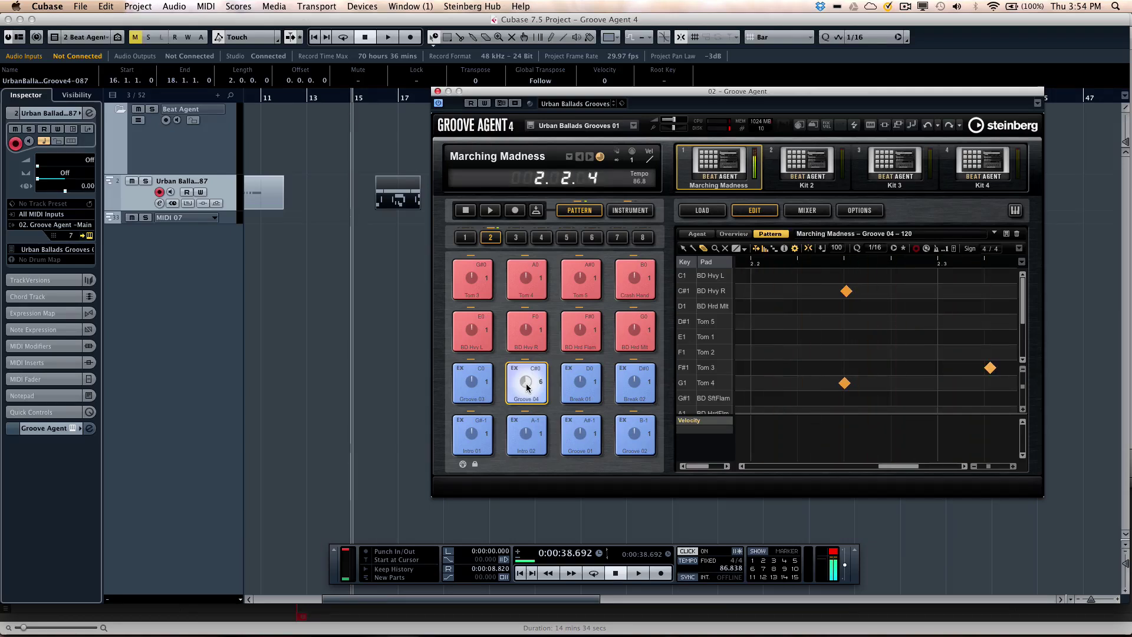
# Step: Audition the Break 01 and Break 02 patterns of the Marching Madness kit
pyautogui.moveTo(571, 383); pyautogui.dragTo(566, 385)
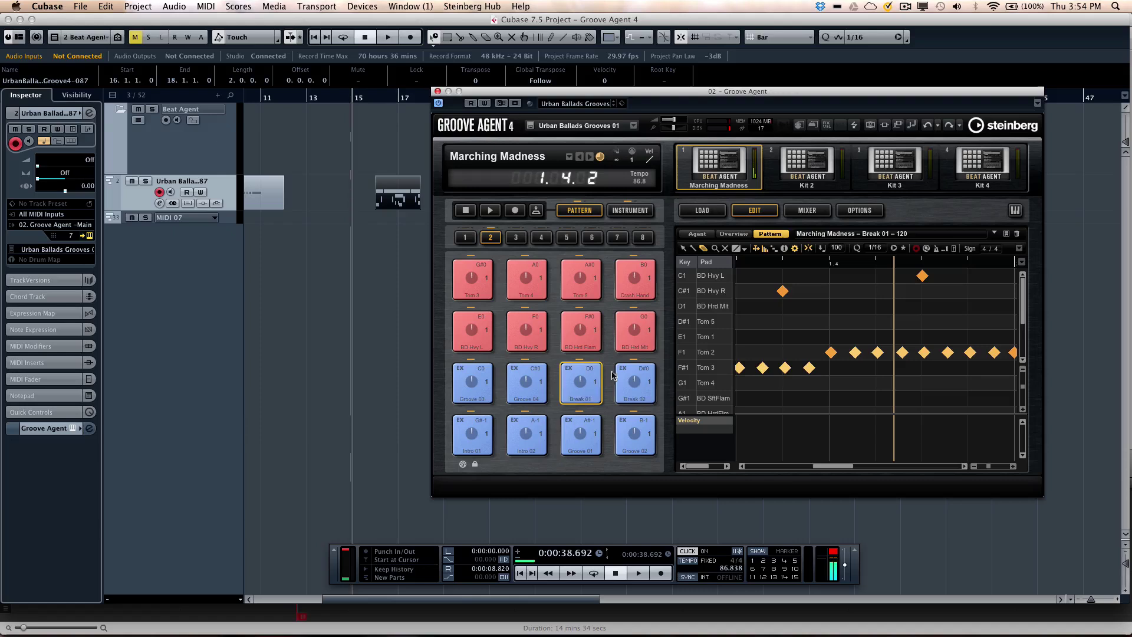
pyautogui.click(624, 379)
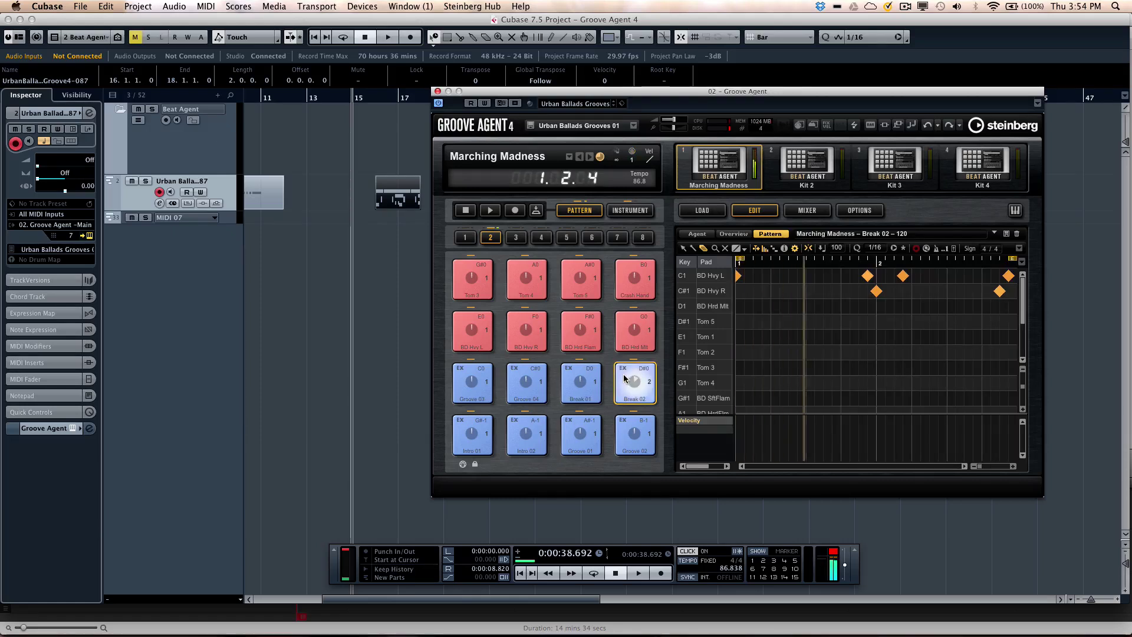
# Step: Replace the Marching Madness kit with the Orchestral March kit and its patterns, filtering the "march" results by the Classical style
pyautogui.click(505, 157)
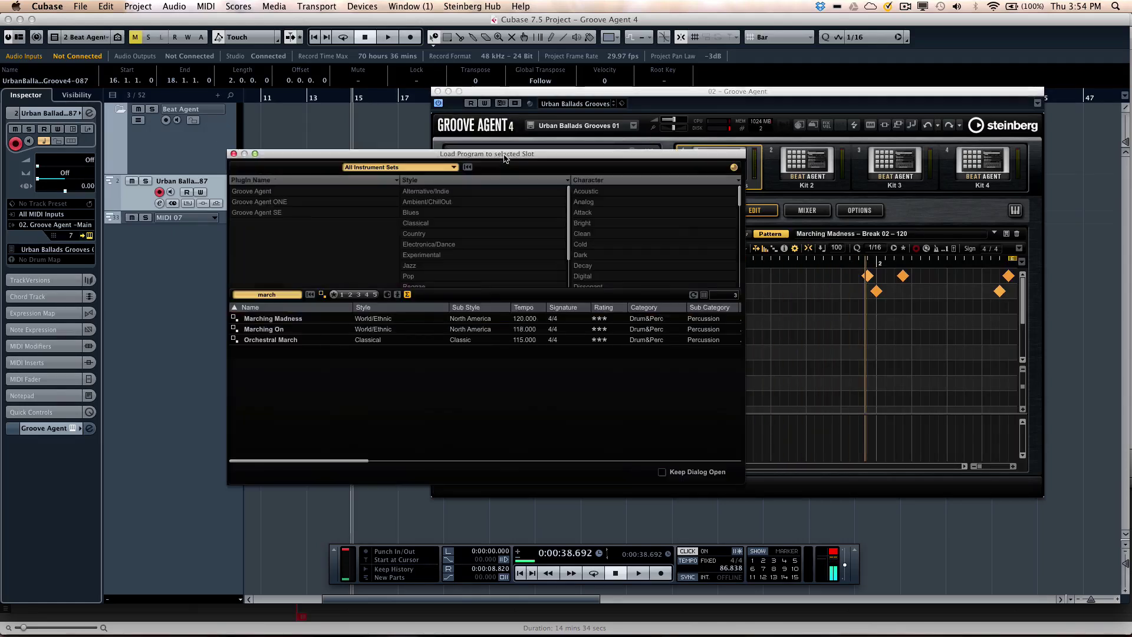
pyautogui.click(429, 227)
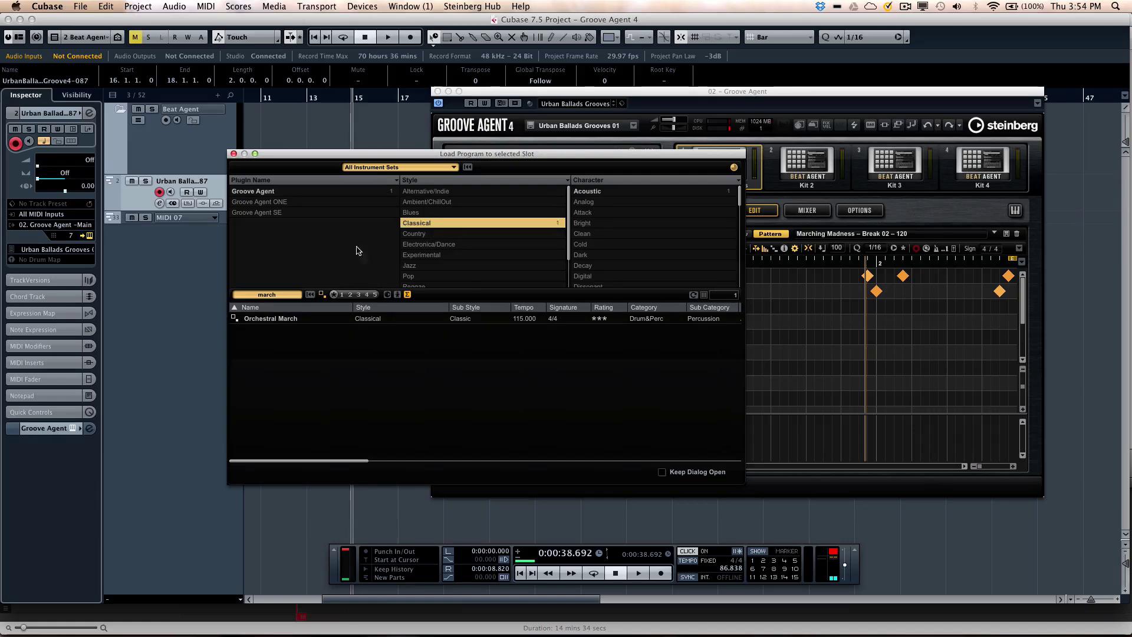
pyautogui.doubleClick(280, 318)
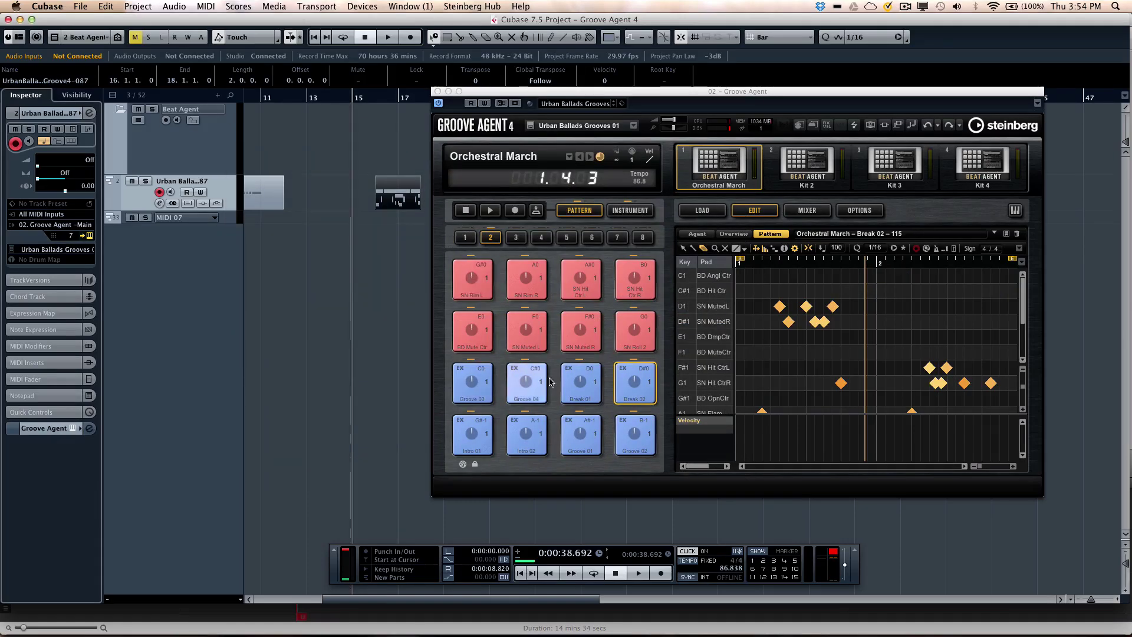
# Step: Audition the Orchestral March kit's Break 01 and Groove 04 patterns, followed by its SN Hit Ctr R and SN Hit Ctr L pads
pyautogui.click(568, 381)
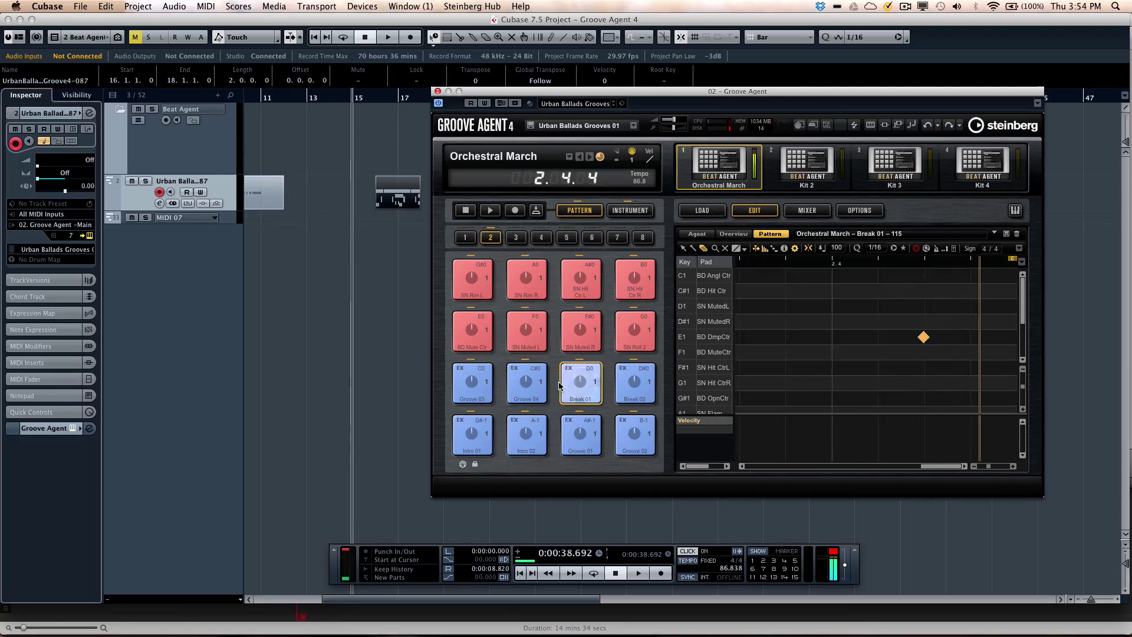
pyautogui.click(541, 386)
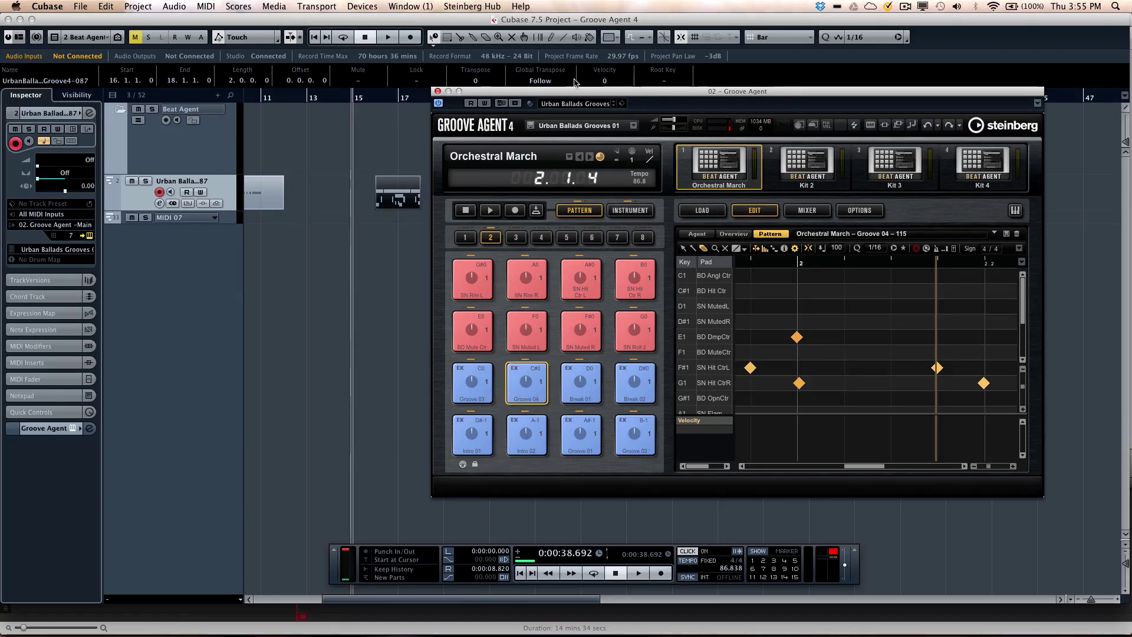
pyautogui.click(634, 280)
pyautogui.click(581, 280)
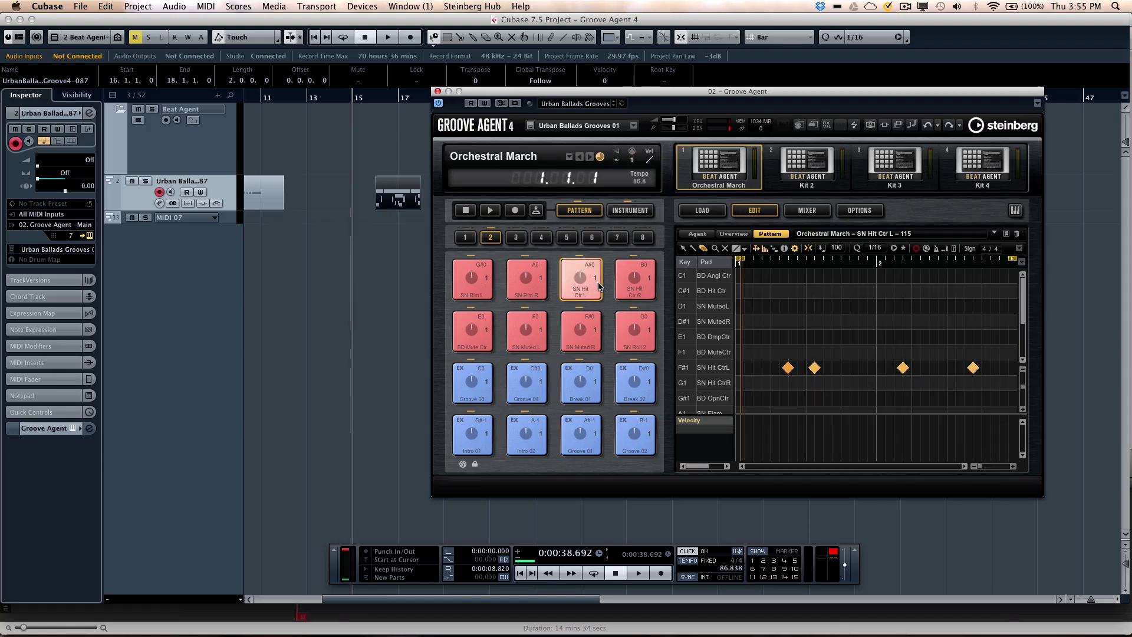